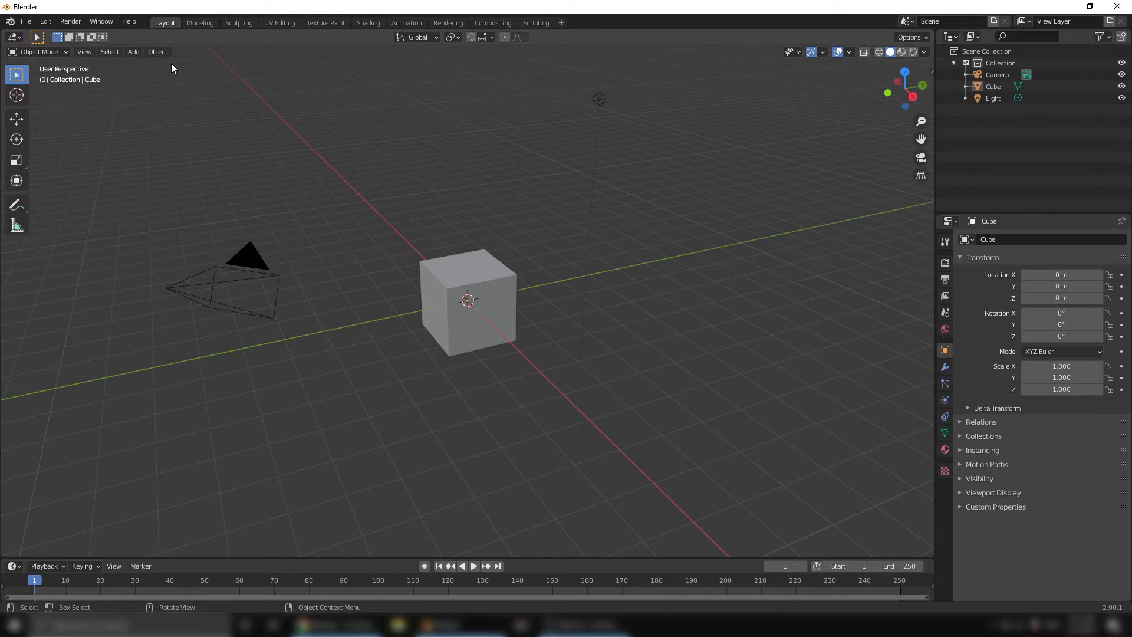
- Add a plane mesh at the origin and scale it uniformly to about 10.7
left_click(139, 55)
mouse_move(195, 63)
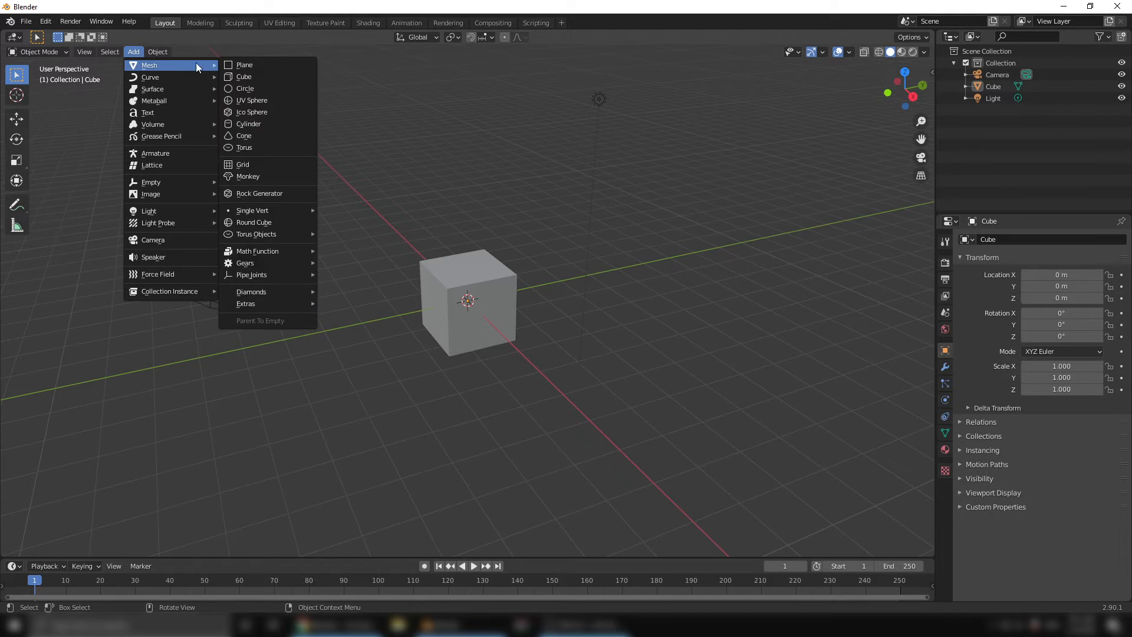
left_click(240, 69)
key("s")
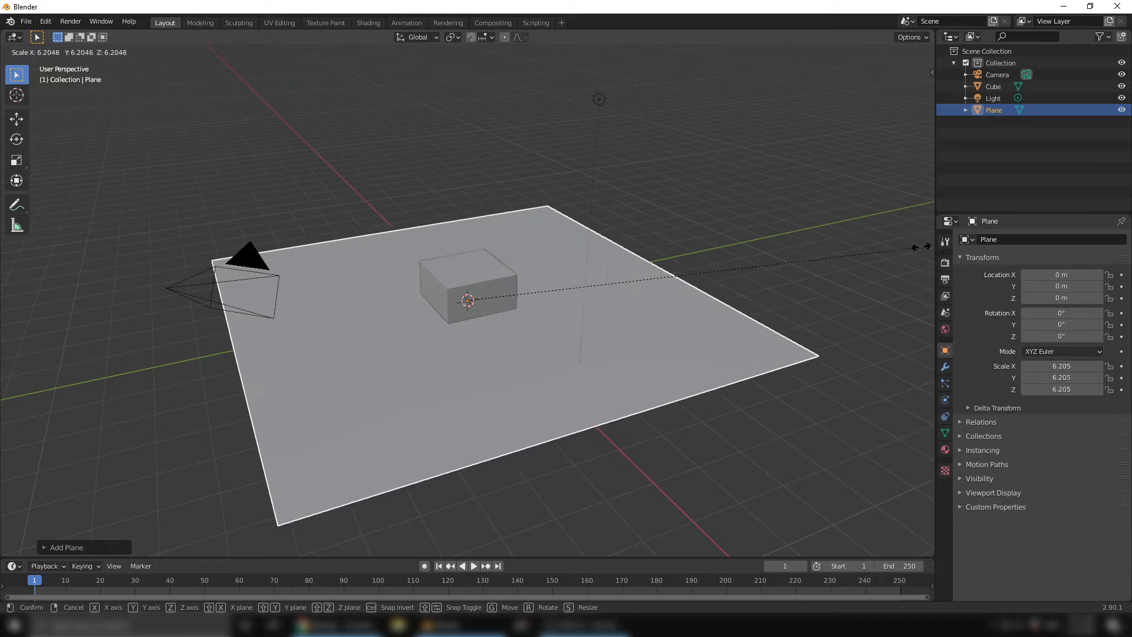
left_click(318, 225)
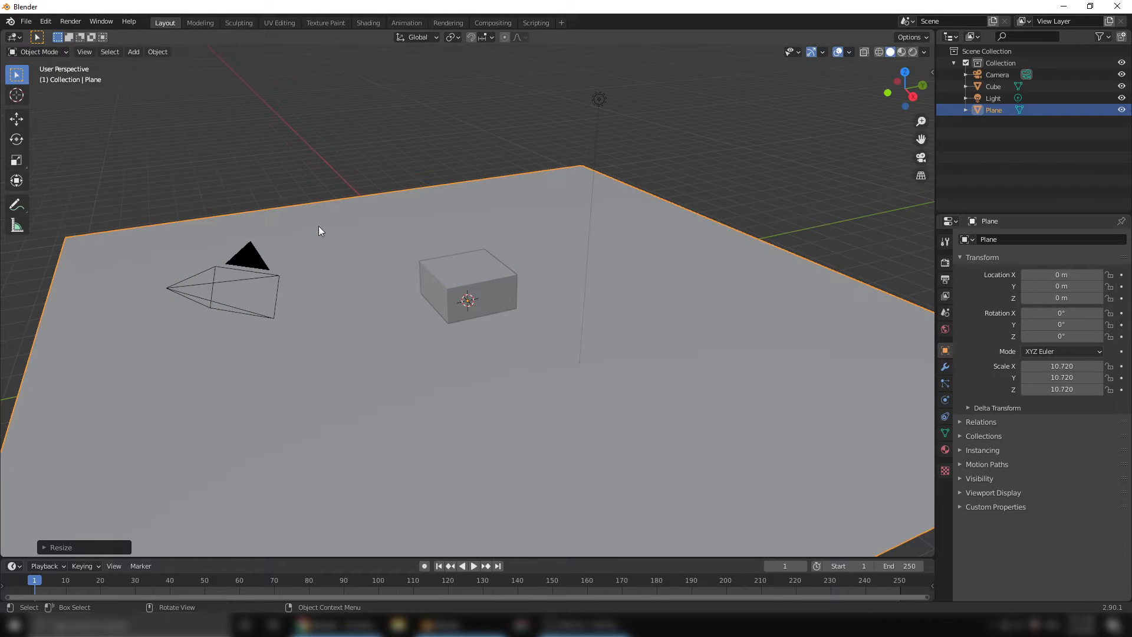
- Delete the scaled plane from the scene, keeping the cube
left_click(496, 294)
left_click(324, 144)
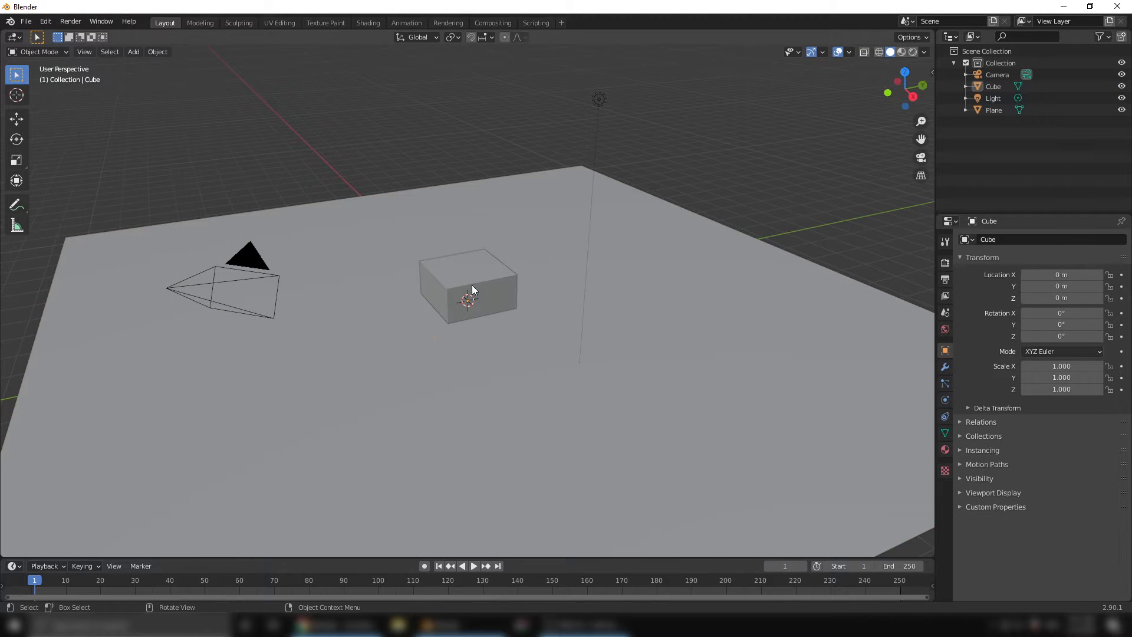
left_click(503, 272)
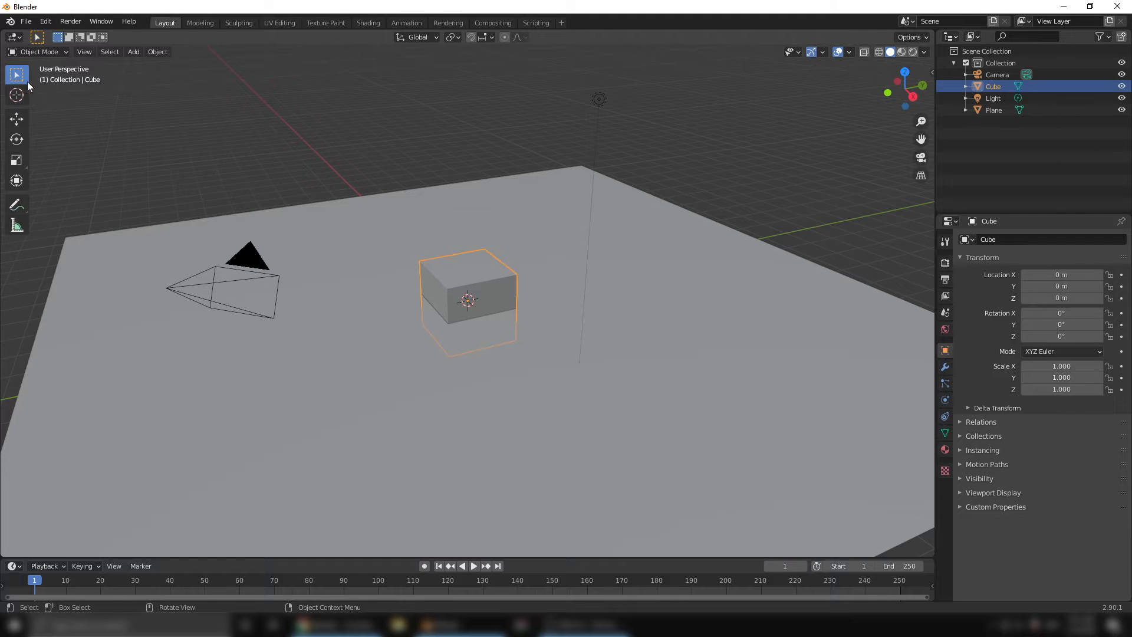
left_click(479, 185)
left_click(494, 193)
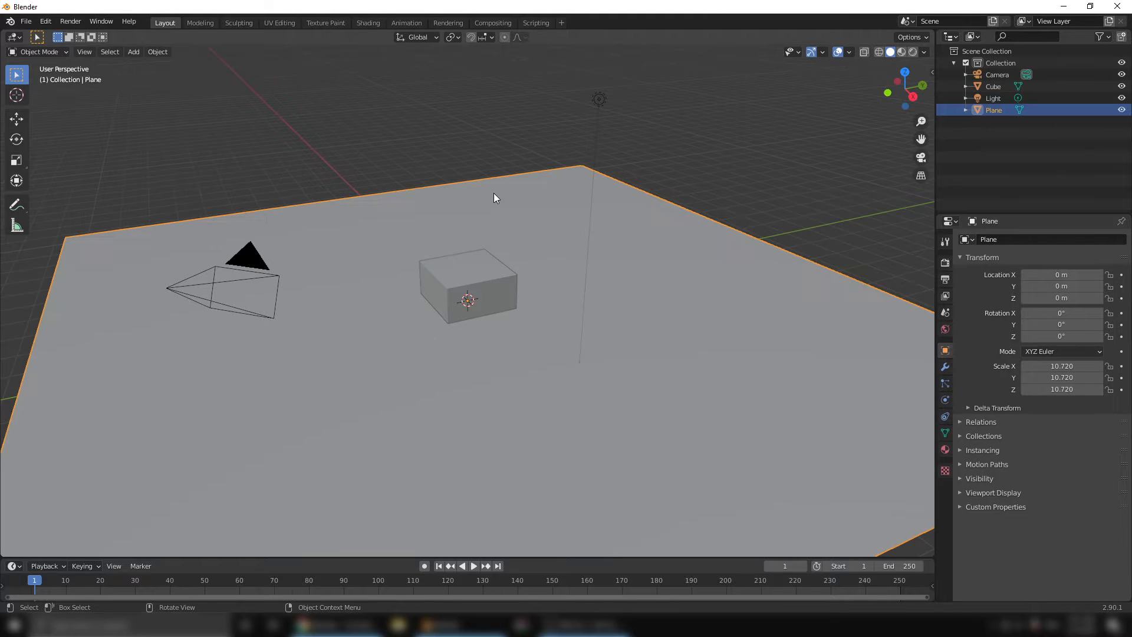
key("Delete")
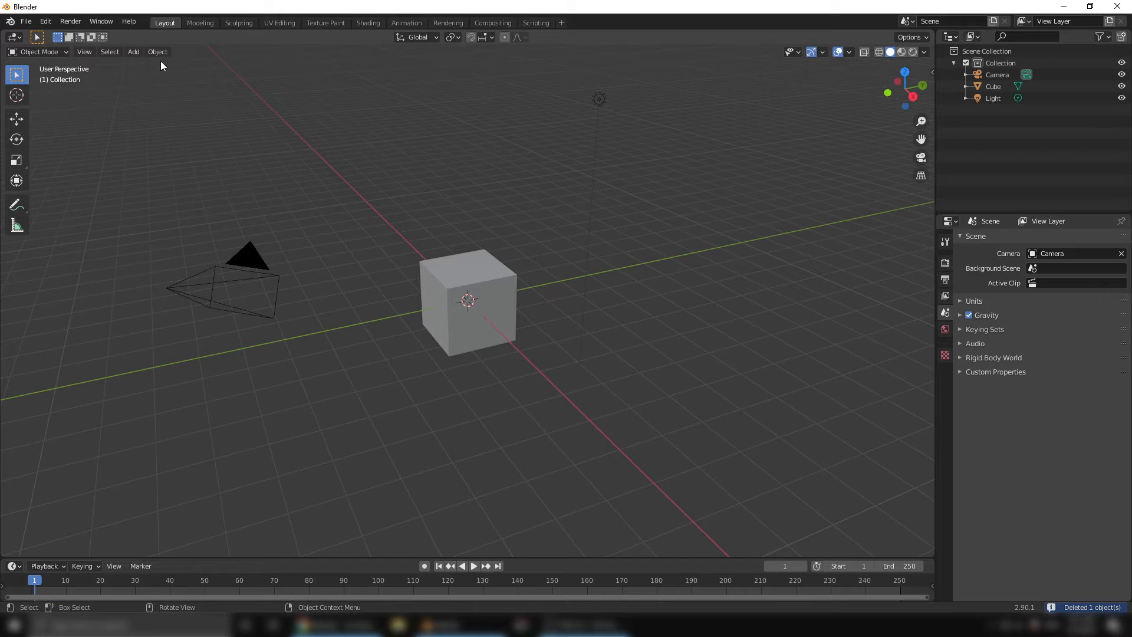
- Add a ground plane at the origin and scale it uniformly to about 9.6
left_click(144, 49)
mouse_move(188, 65)
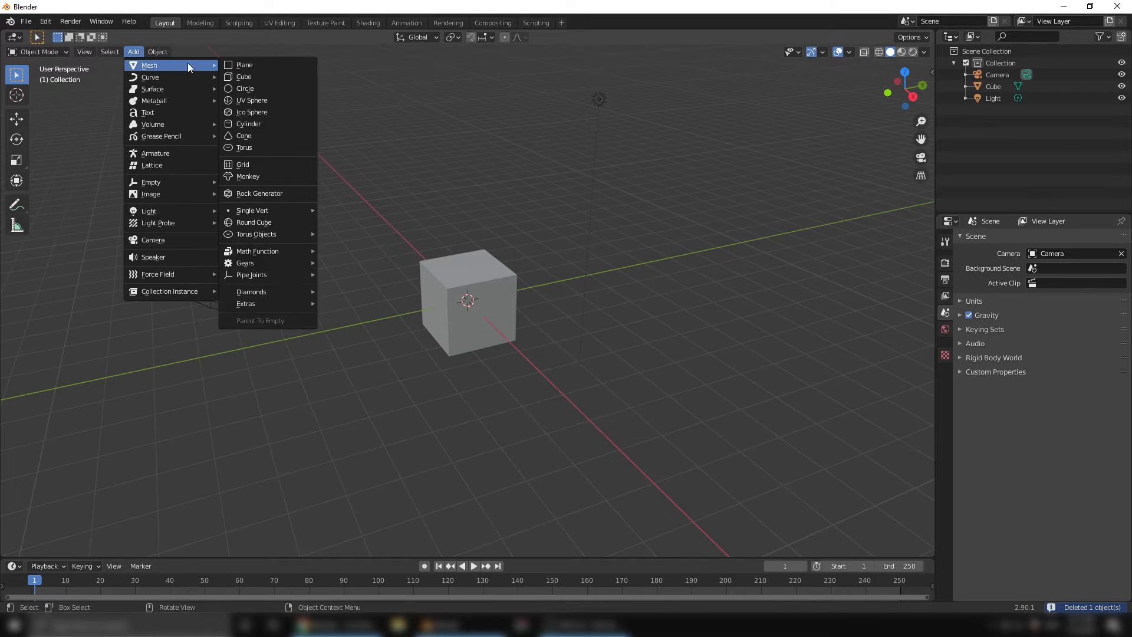
left_click(252, 65)
key("s")
left_click(890, 274)
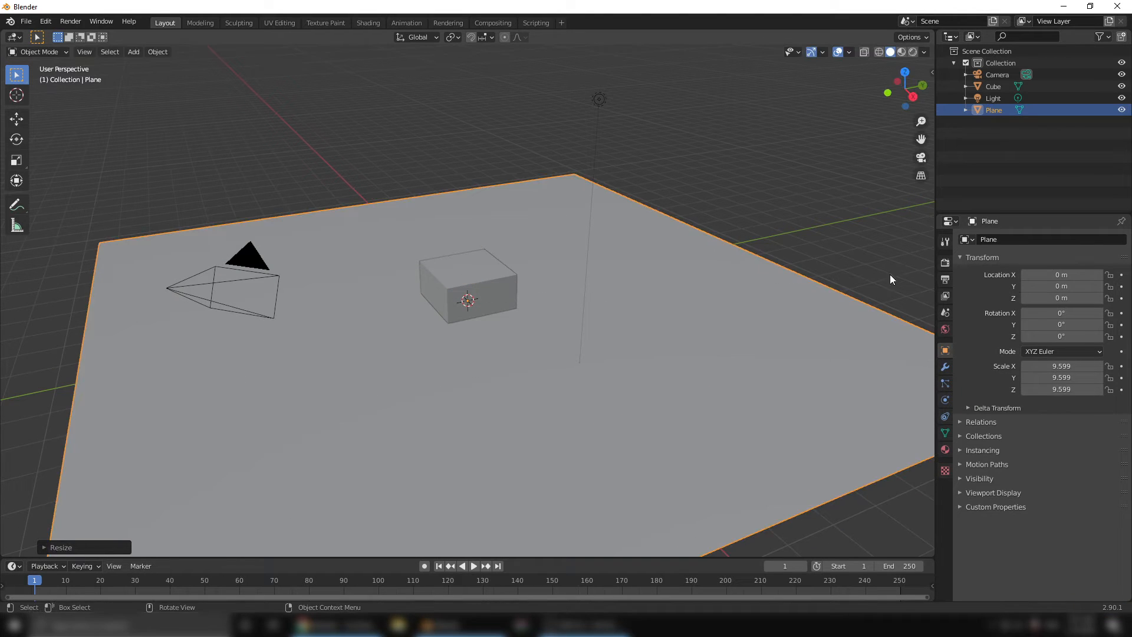
- Raise the cube about 0.96 m along Z so that it rests on the ground plane
left_click(485, 273)
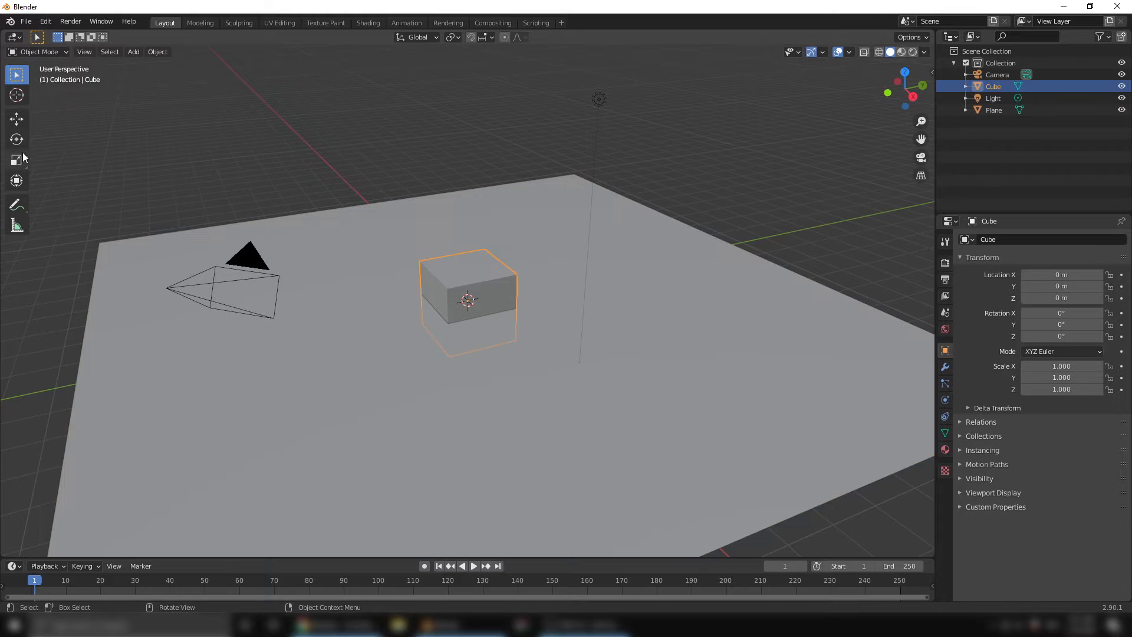
left_click(16, 118)
mouse_move(470, 255)
left_mouse_down()
mouse_move(470, 209)
mouse_move(469, 235)
left_mouse_up()
- Lengthen the cube in Edit Mode by moving its two opposite Y-side faces outward about 1.1 m and 1.0 m
key("Tab")
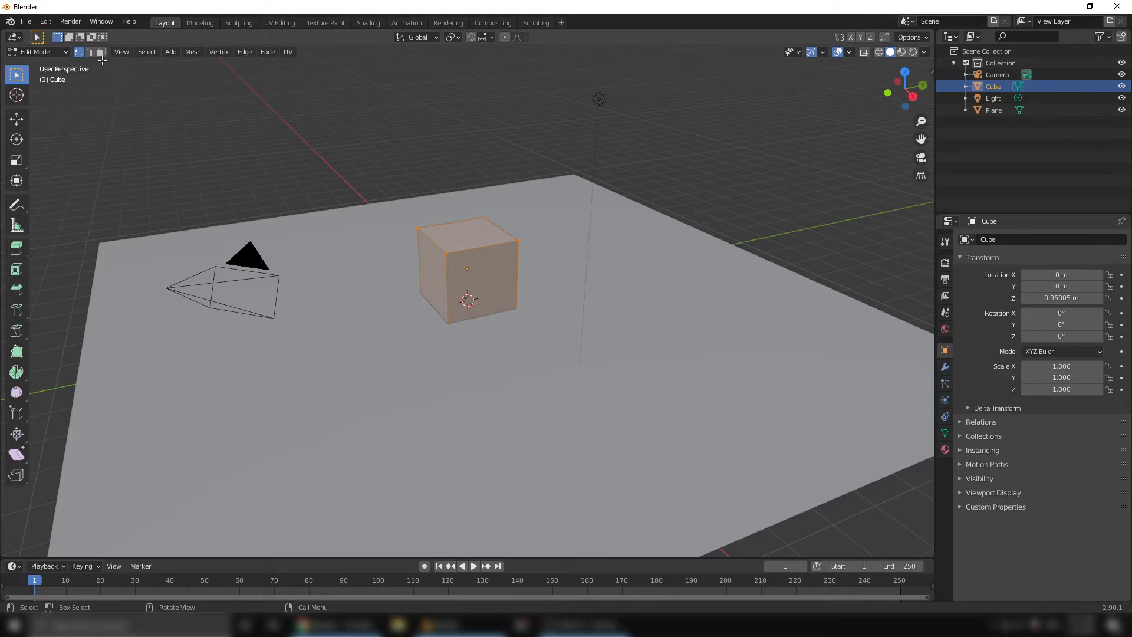
left_click(446, 276)
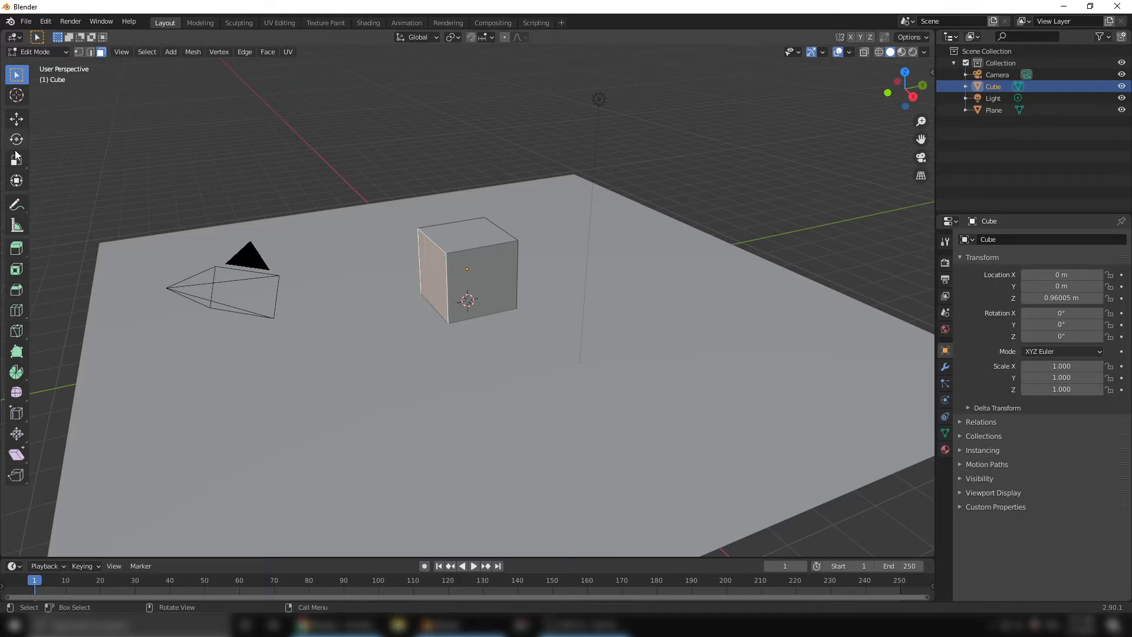
left_click(16, 118)
left_click_drag(482, 265, 440, 276)
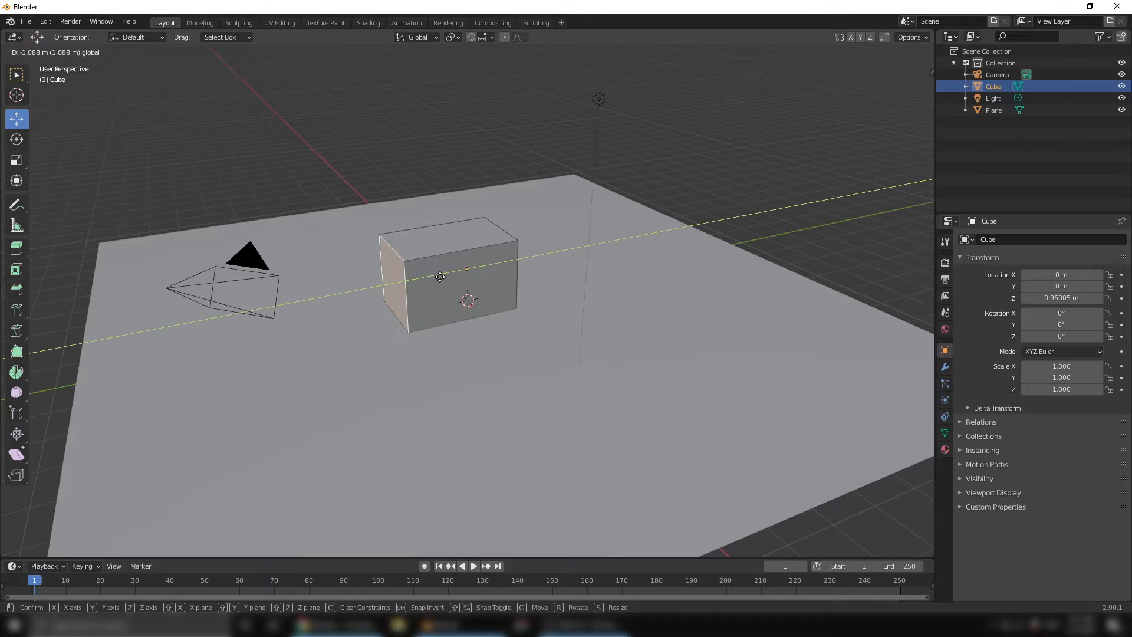
middle_click_drag(576, 277, 492, 275)
left_click(500, 273)
left_click_drag(533, 285, 569, 291)
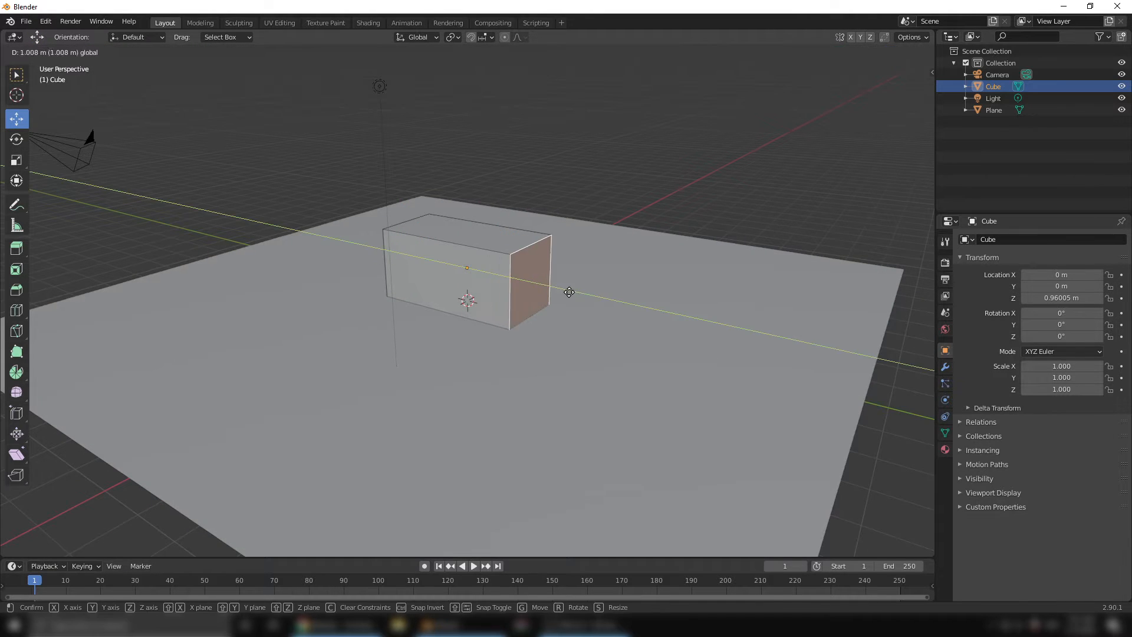
- Inset the box's top face to leave a thin rim around its edge
middle_click_drag(569, 290, 425, 270)
scroll(483, 324, "up", 5)
scroll(490, 298, "down", 3)
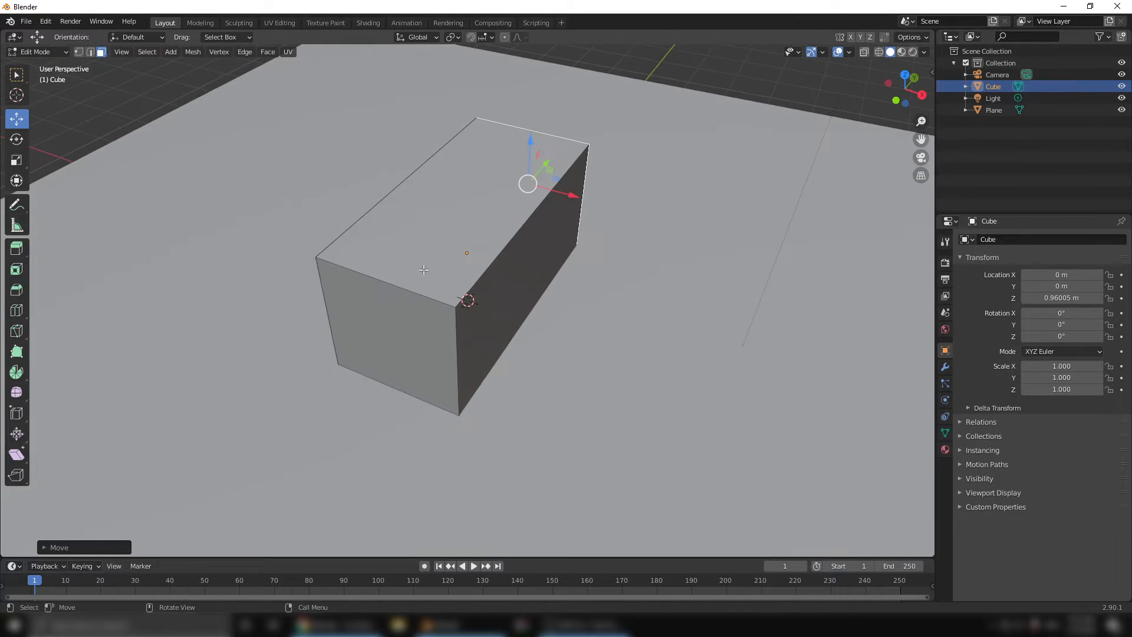
left_click(449, 202)
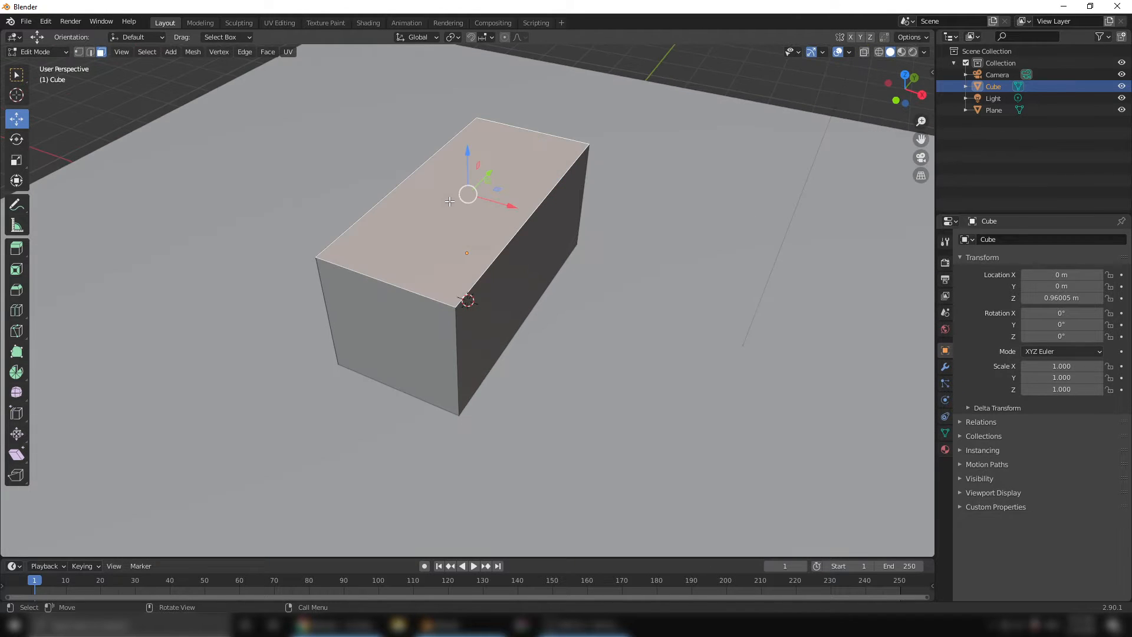
left_click(17, 270)
left_click_drag(472, 140, 476, 202)
left_click(16, 119)
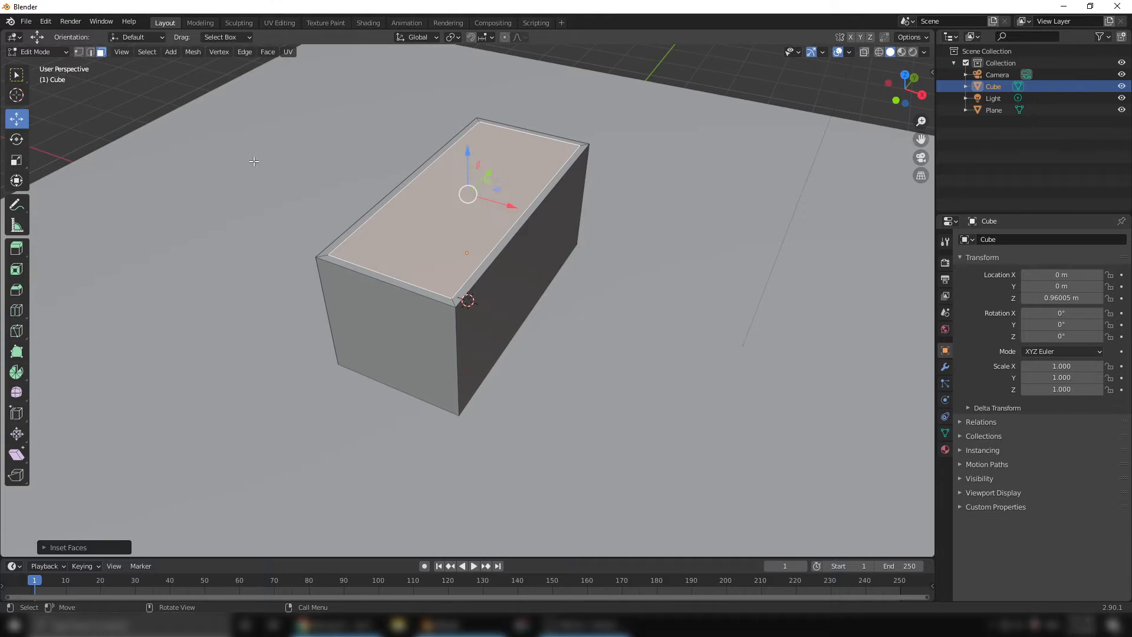
- Extrude the inset top face downward to hollow out the box, and return to Object Mode
left_click(17, 248)
left_click_drag(468, 151, 475, 187)
middle_click_drag(479, 228, 293, 160)
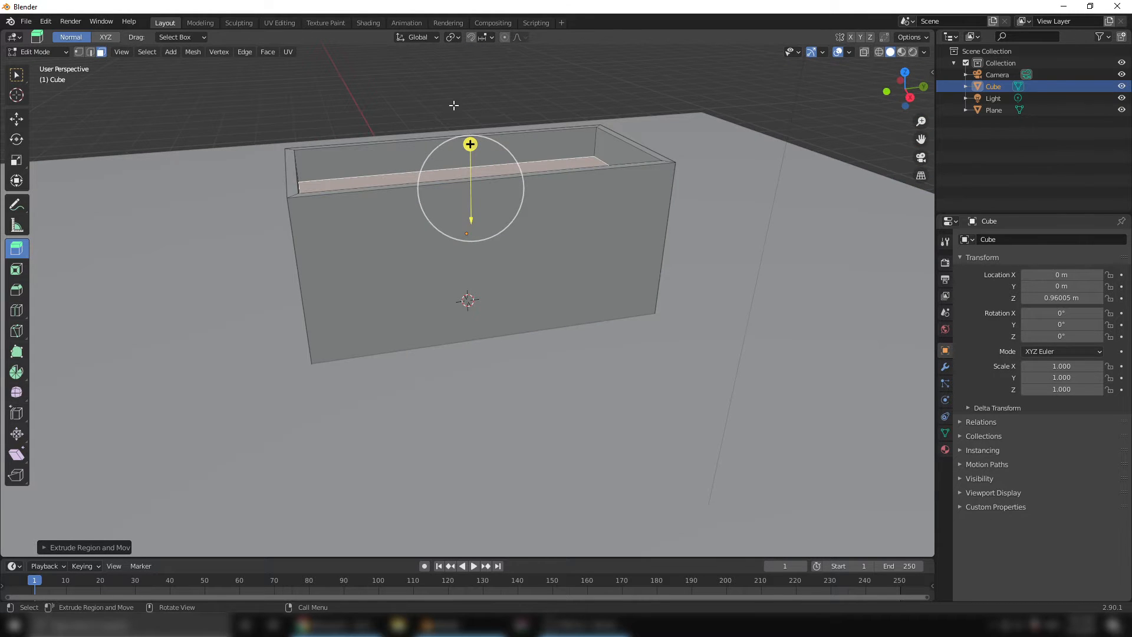
left_click(16, 120)
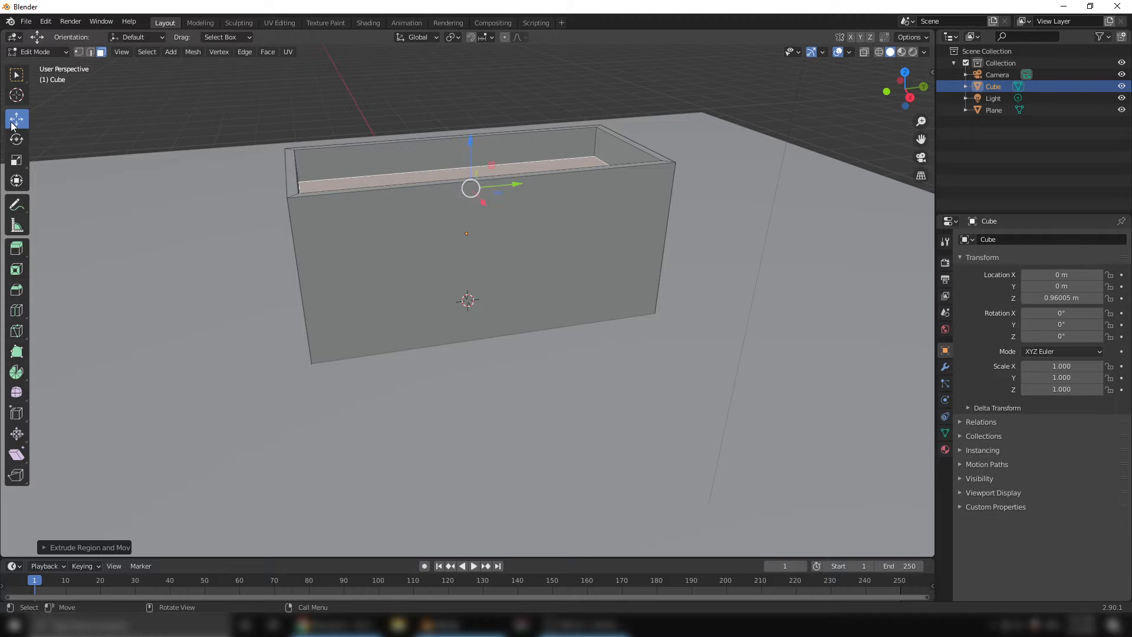
key("Tab")
- Examine the hollowed box's interior, rim and sides from several angles and distances
left_click(387, 115)
middle_click_drag(381, 161, 434, 200)
scroll(433, 200, "down", 5)
middle_click_drag(460, 242, 486, 258)
scroll(488, 259, "up", 3)
scroll(487, 259, "up", 2)
scroll(487, 257, "up", 1)
left_click(362, 291)
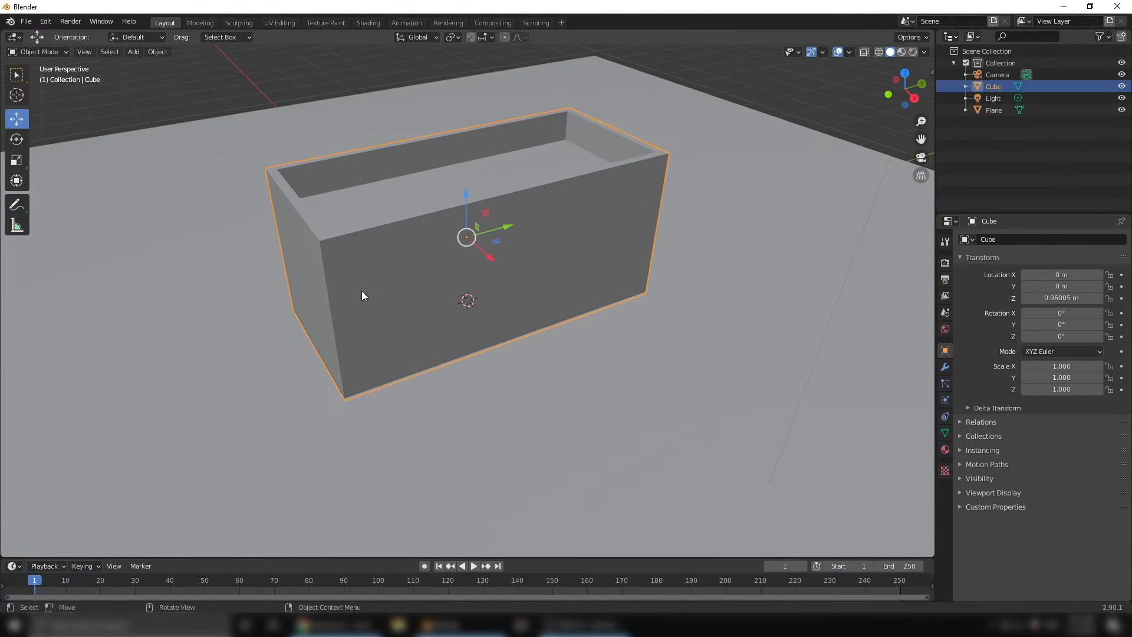
middle_click_drag(407, 275, 429, 272)
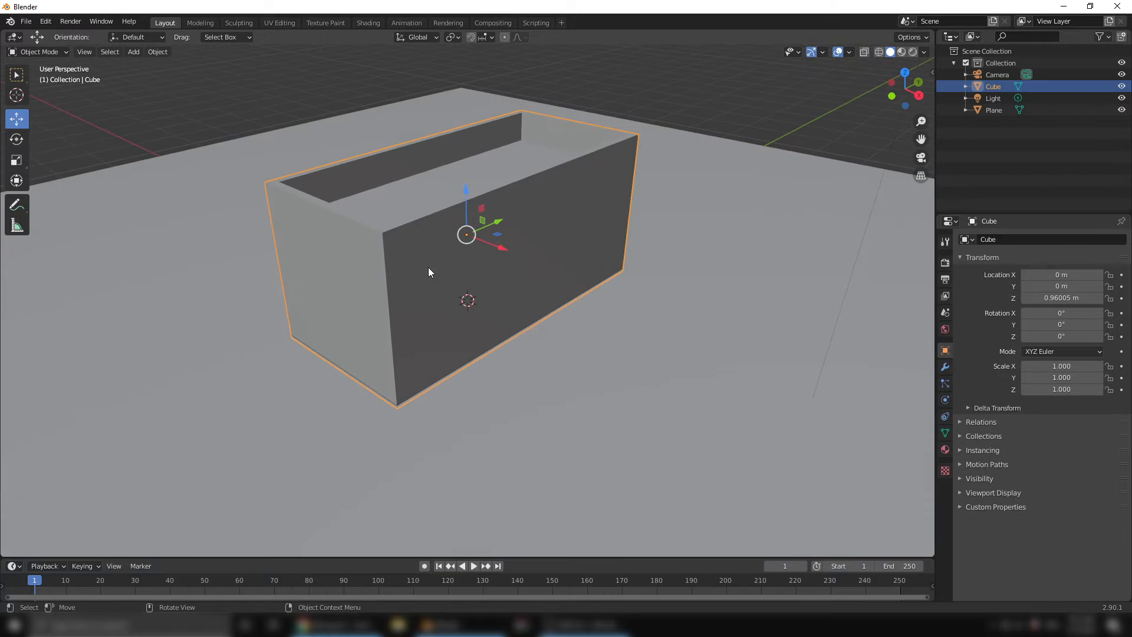
scroll(448, 222, "down", 3)
middle_click_drag(477, 229, 423, 237)
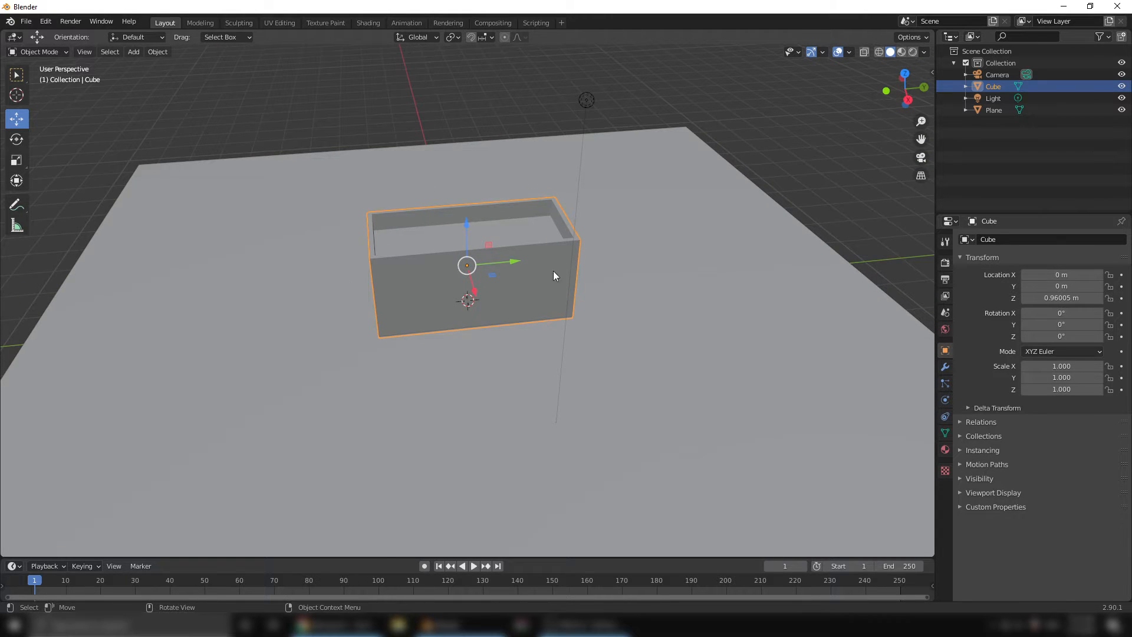
- Add a cylinder with 20 vertices and a depth of about 0.26 m, and raise it about 3.02 m above the box
left_click(134, 52)
mouse_move(177, 65)
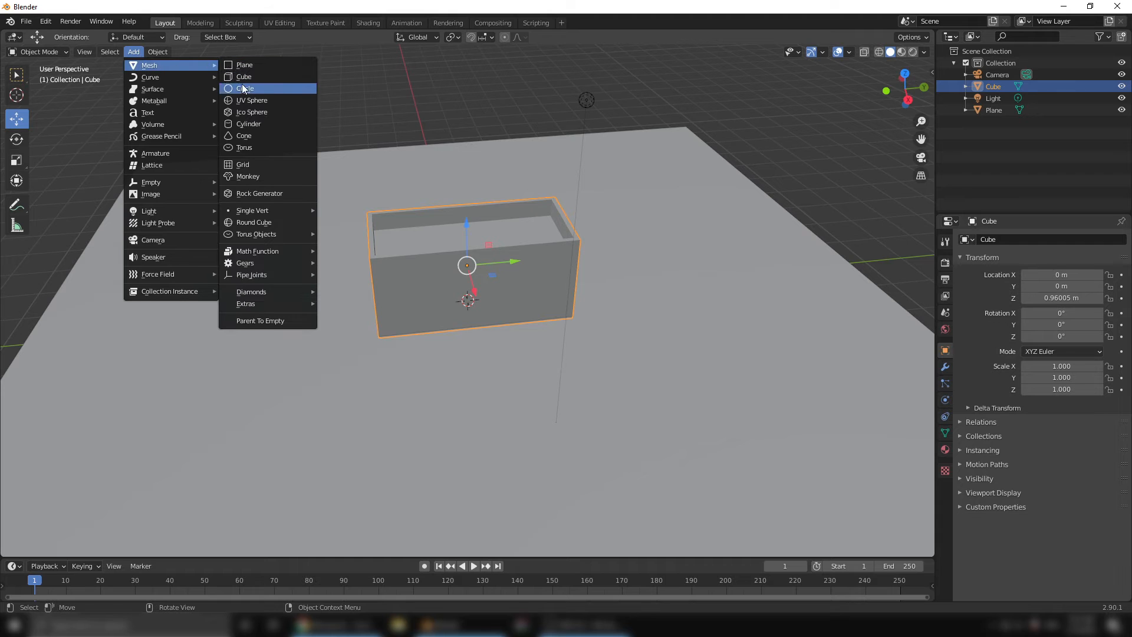
left_click(250, 126)
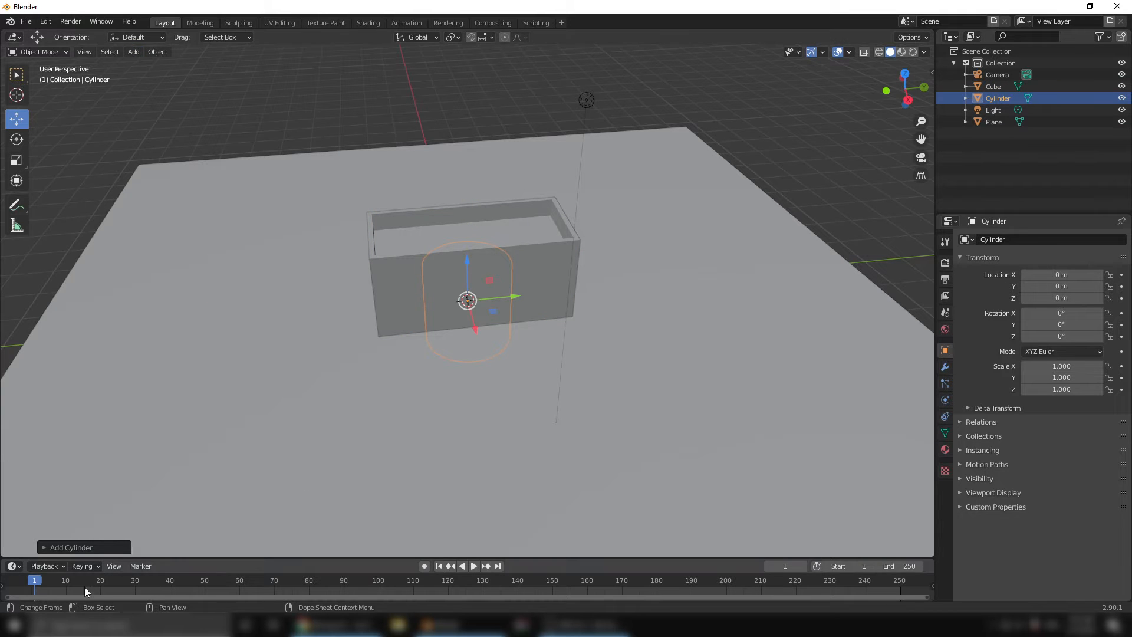
left_click(43, 547)
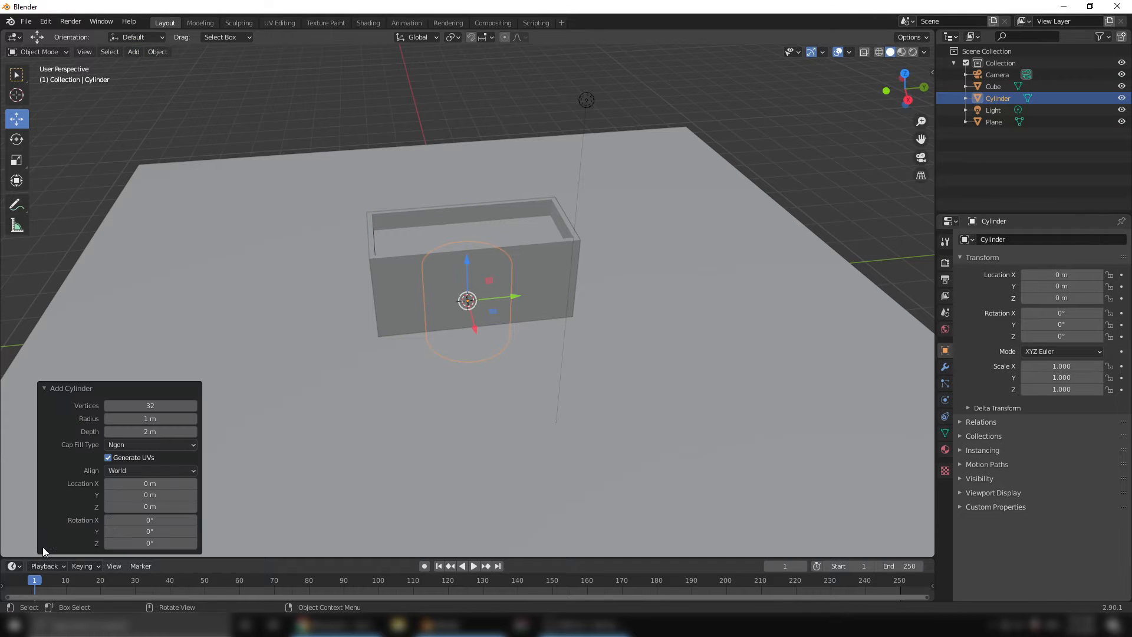
left_click(173, 405)
type("20")
key("Return")
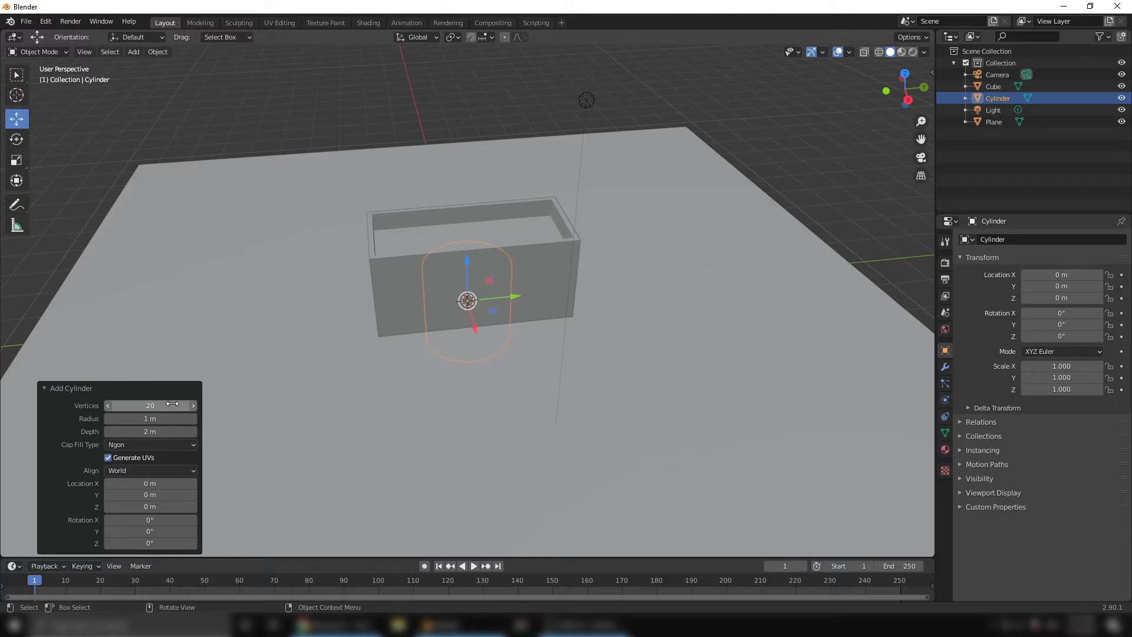
left_click_drag(171, 431, 152, 431)
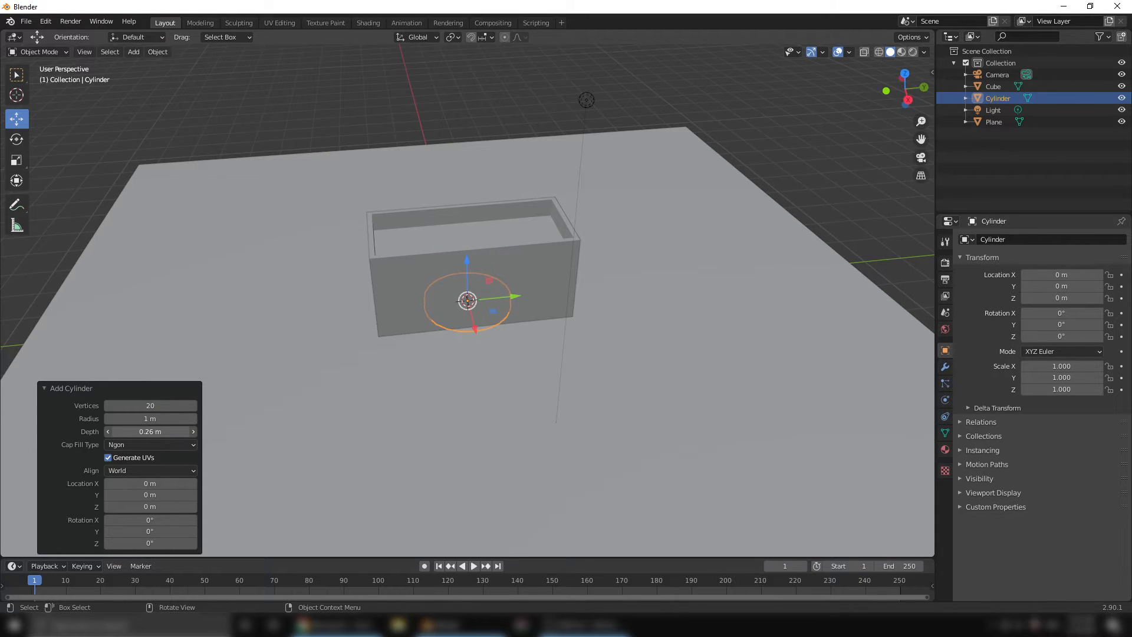
left_click_drag(466, 261, 476, 132)
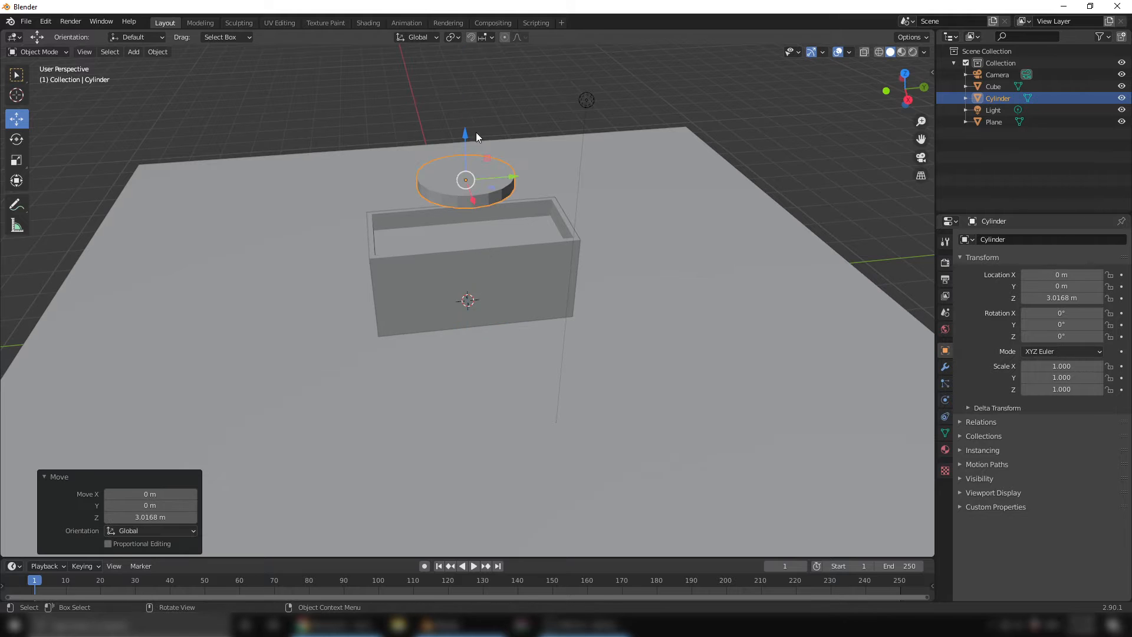
- In Edit Mode, inset the cylinder's top and bottom faces by about 0.147 m
middle_click_drag(476, 132, 482, 172)
scroll(466, 201, "up", 4)
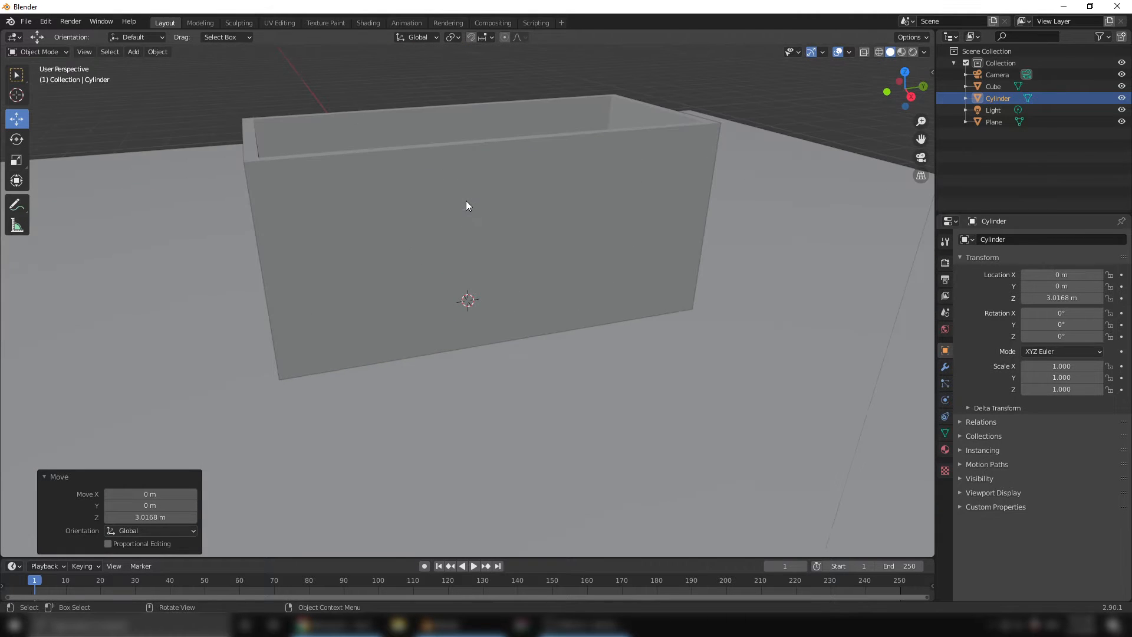
key("KP_Decimal")
scroll(466, 236, "down", 3)
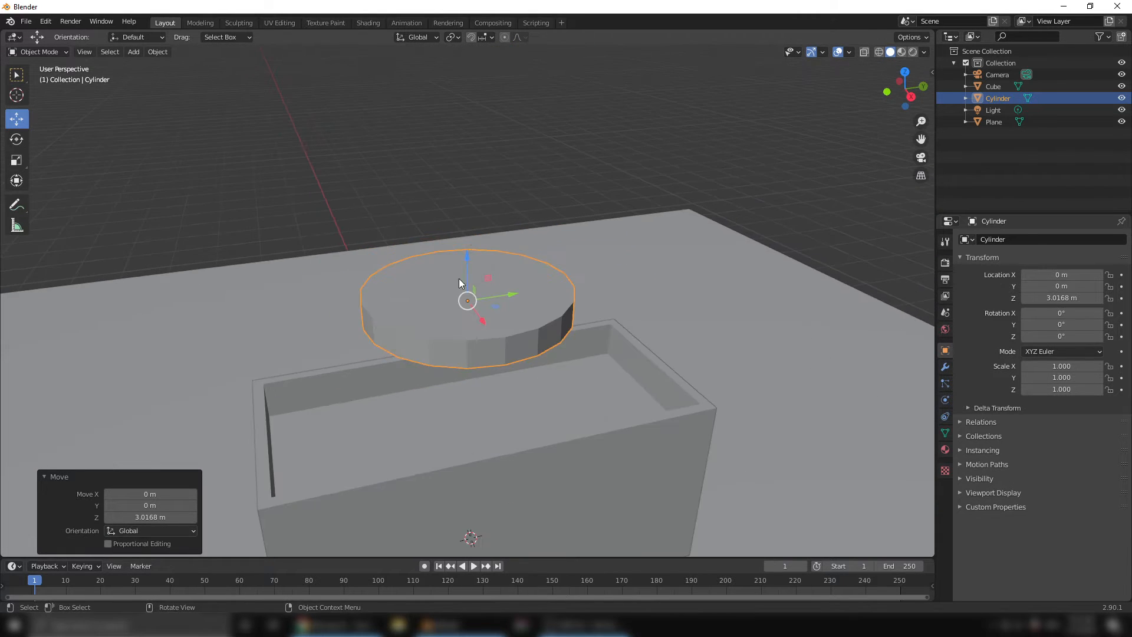
middle_click_drag(460, 295, 459, 280)
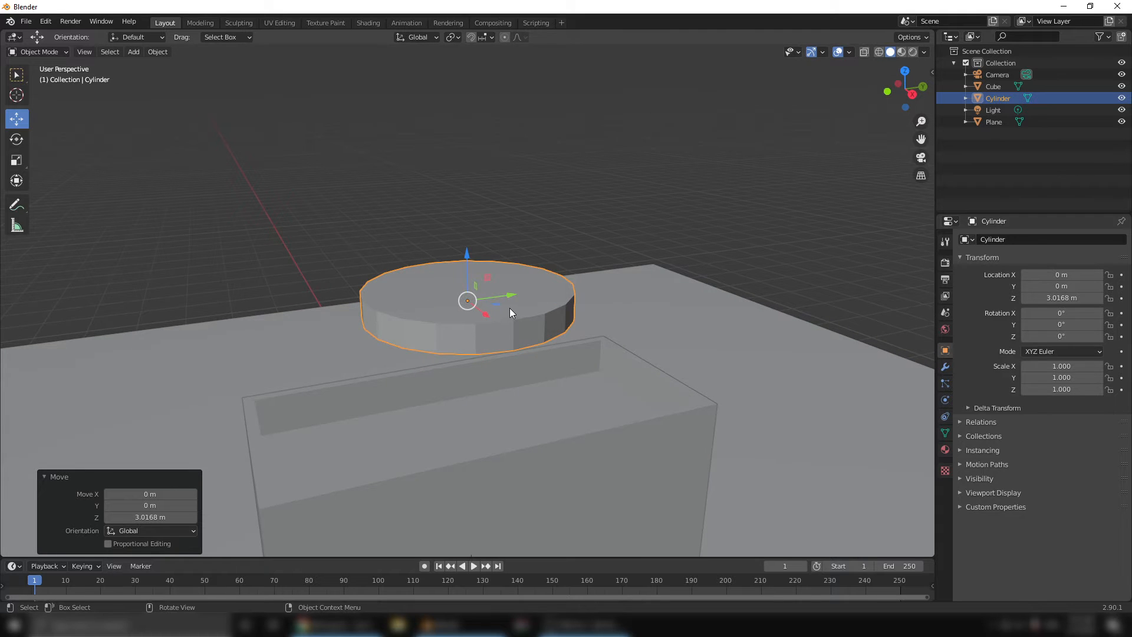
key("Tab")
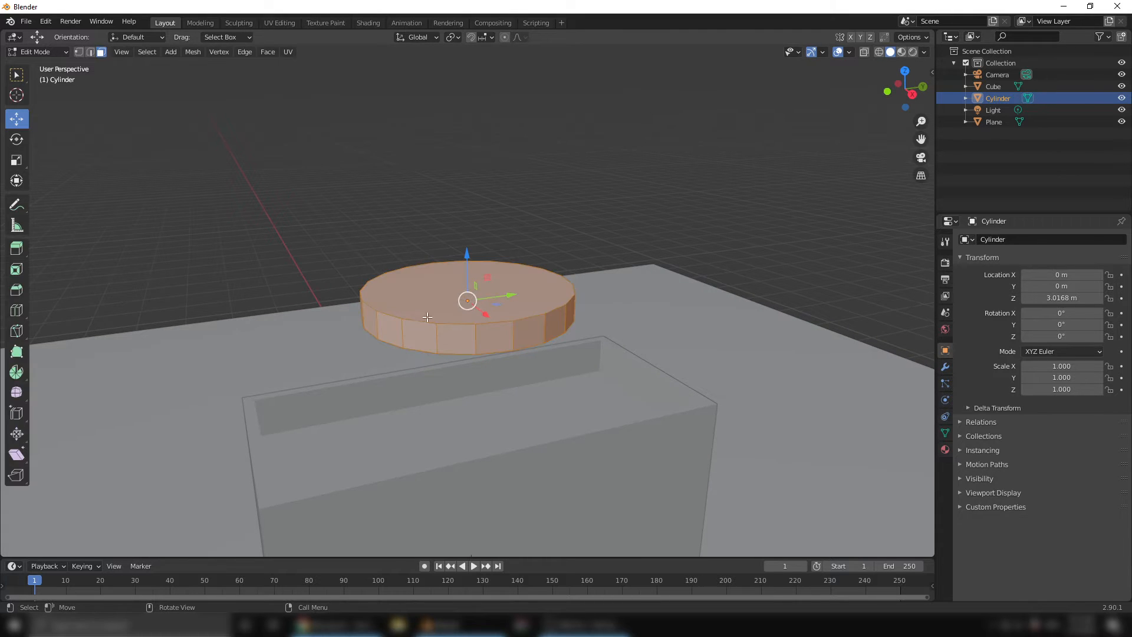
left_click(21, 247)
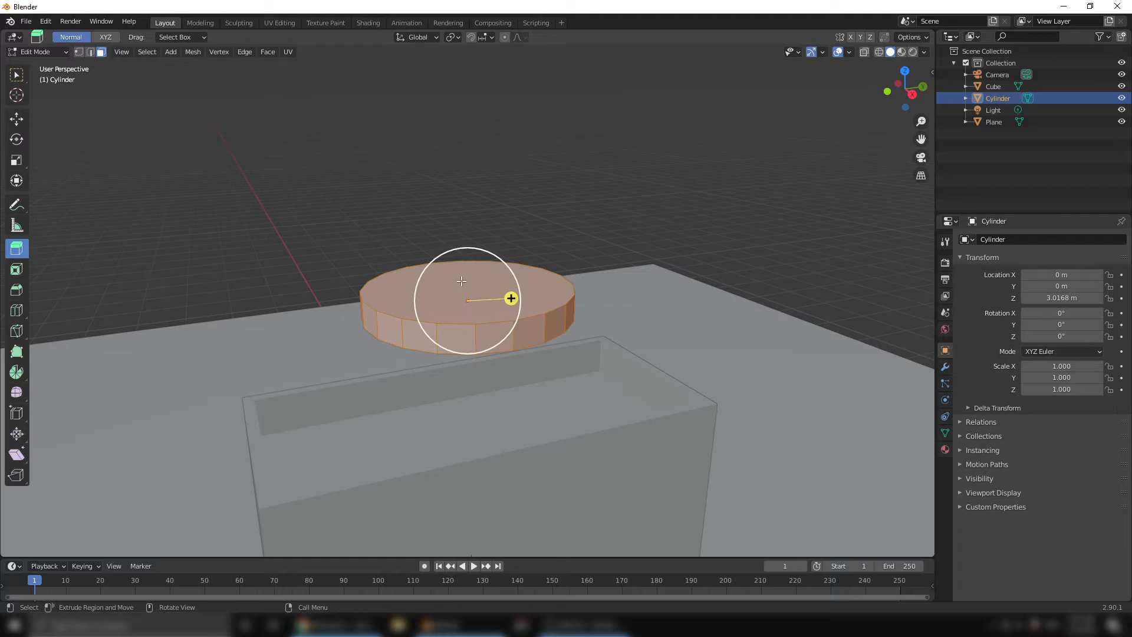
left_click(361, 182)
left_click(432, 285)
middle_click_drag(475, 352, 478, 298)
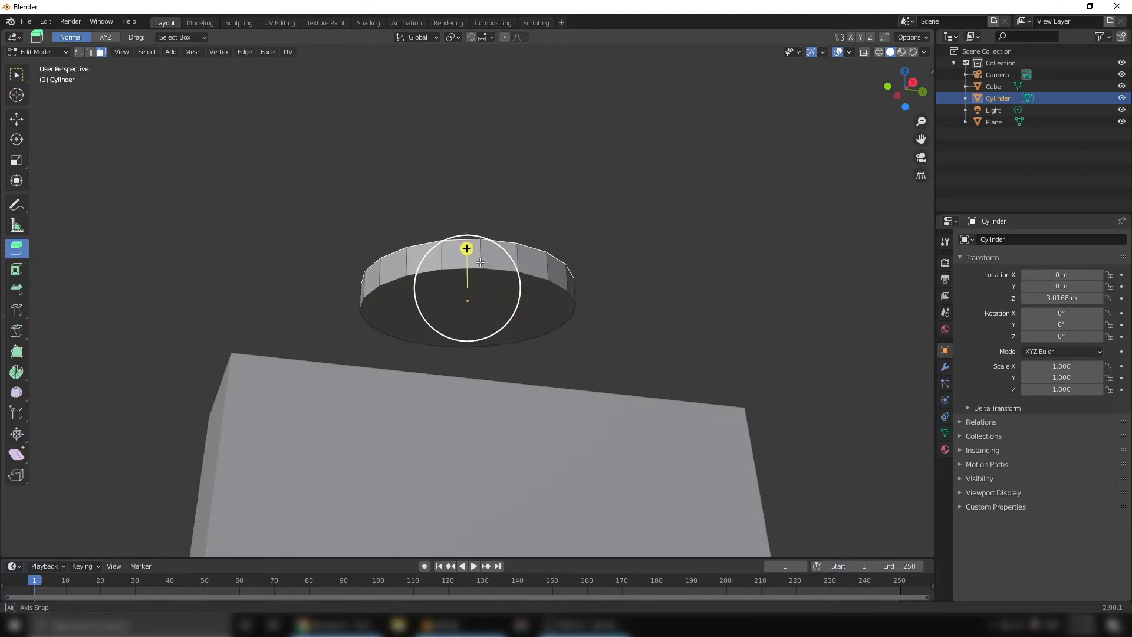
left_click(509, 303, "shift")
left_click(17, 269)
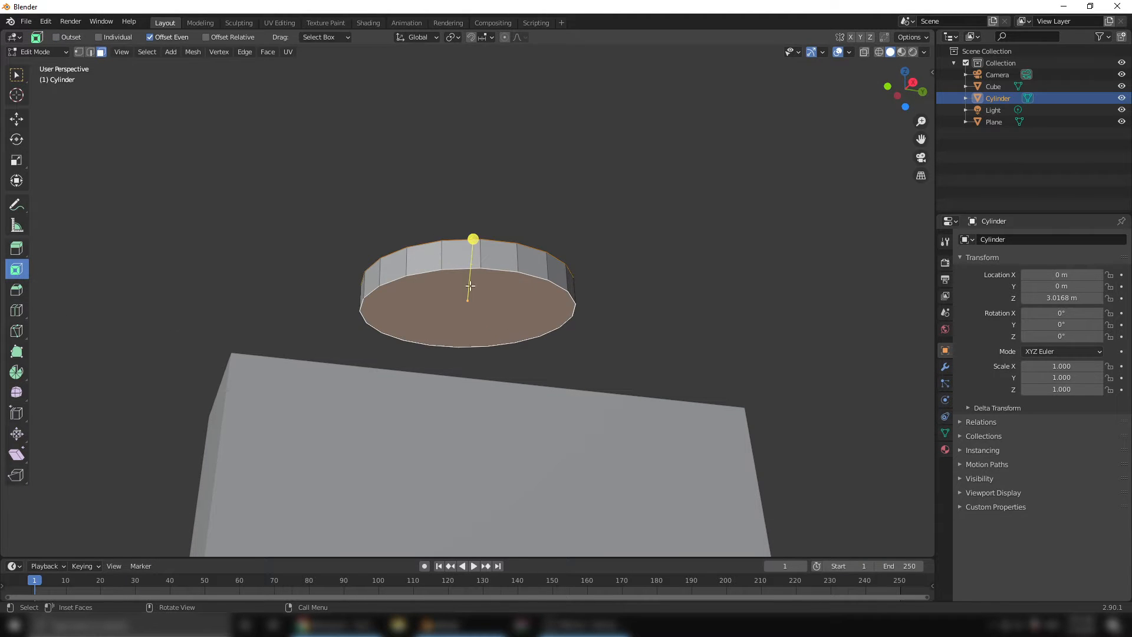
left_click_drag(479, 236, 452, 253)
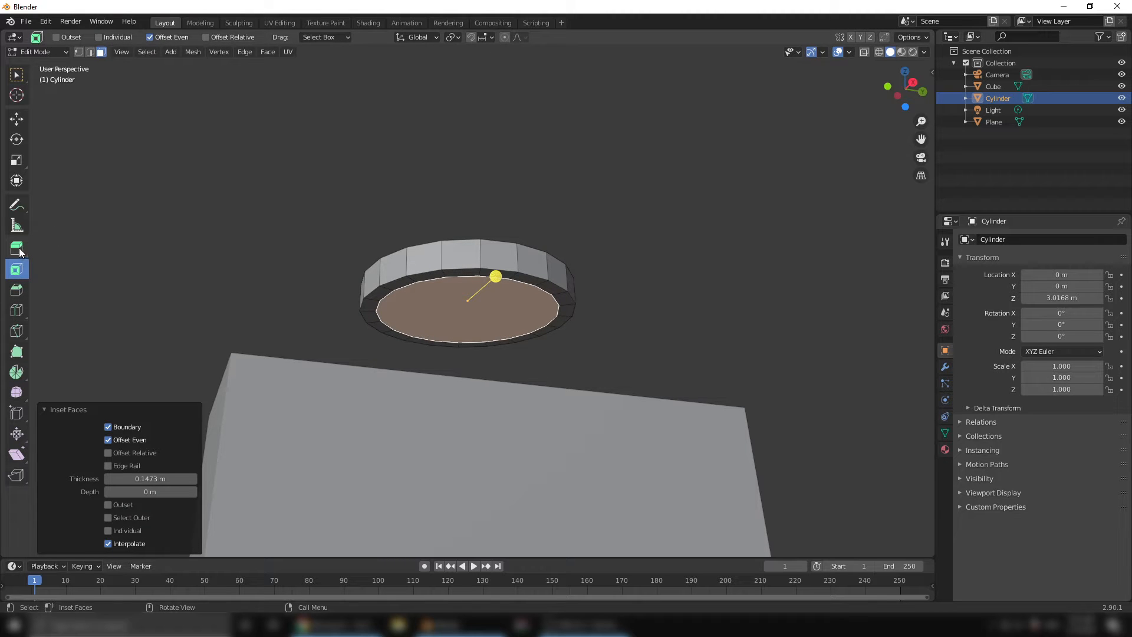
- Extrude the two inset faces in place and scale them along Z to about 0.61, recessing both ends of the cylinder
left_click(15, 119)
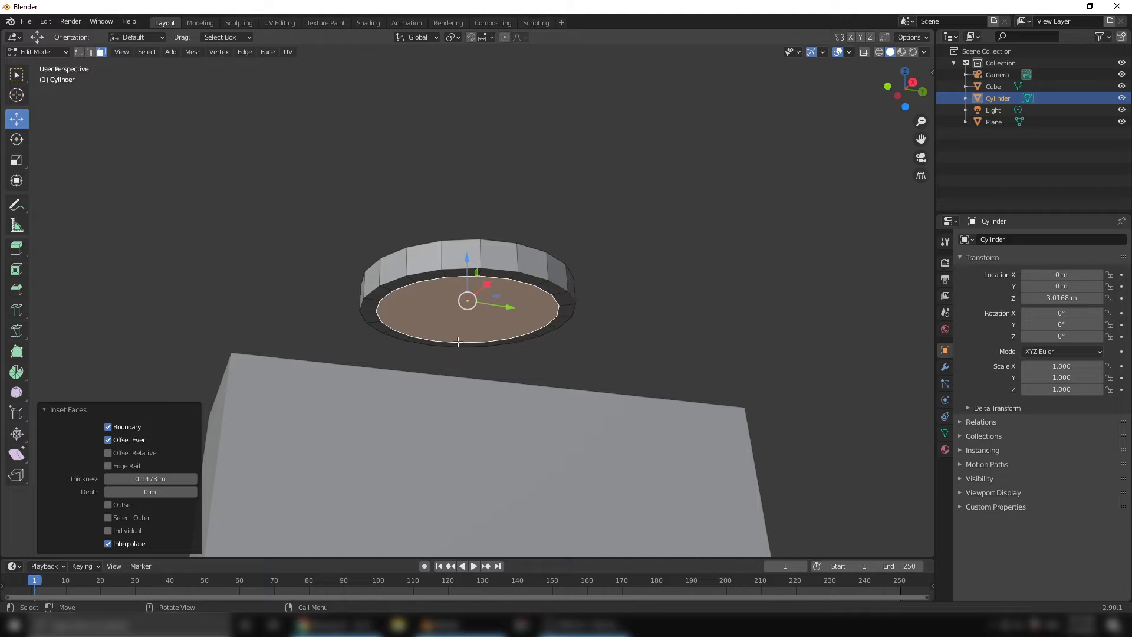
key("e")
key("Escape")
left_click(16, 160)
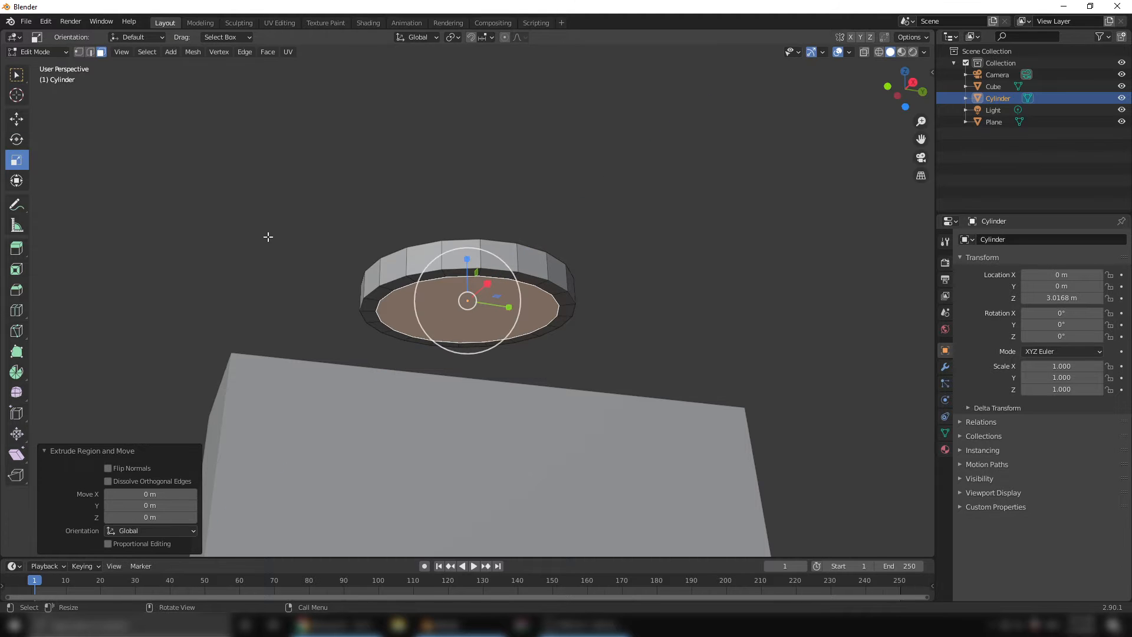
left_click_drag(468, 254, 469, 277)
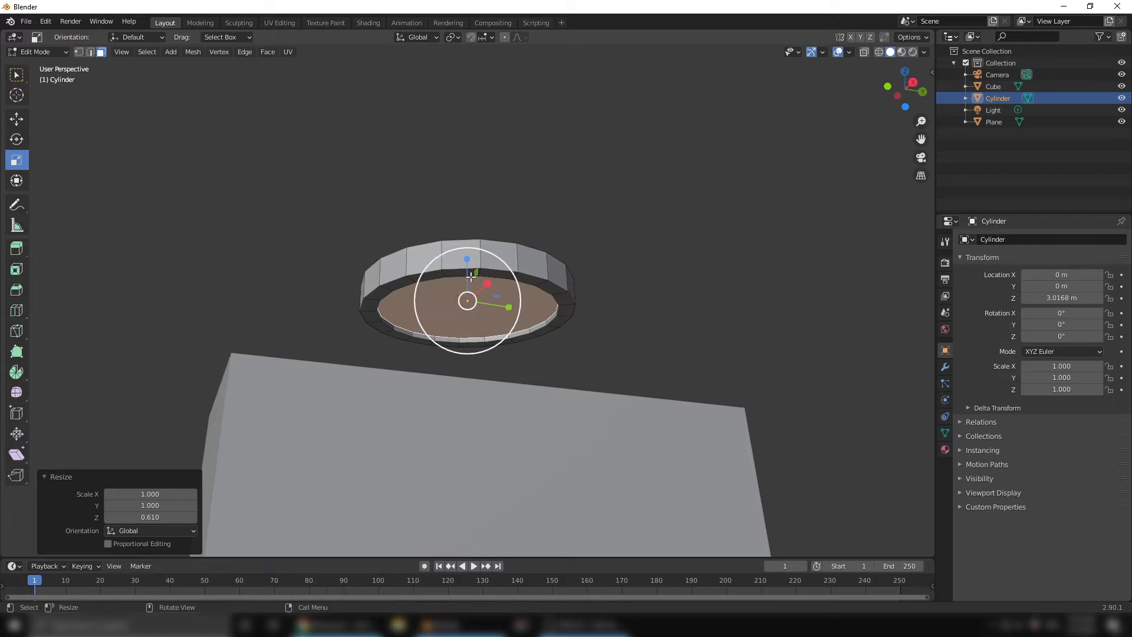
- Add two loop cuts around the cylinder's outer wall, one close to the lower edge and one close to the upper edge
left_click(16, 310)
scroll(506, 342, "up", 8)
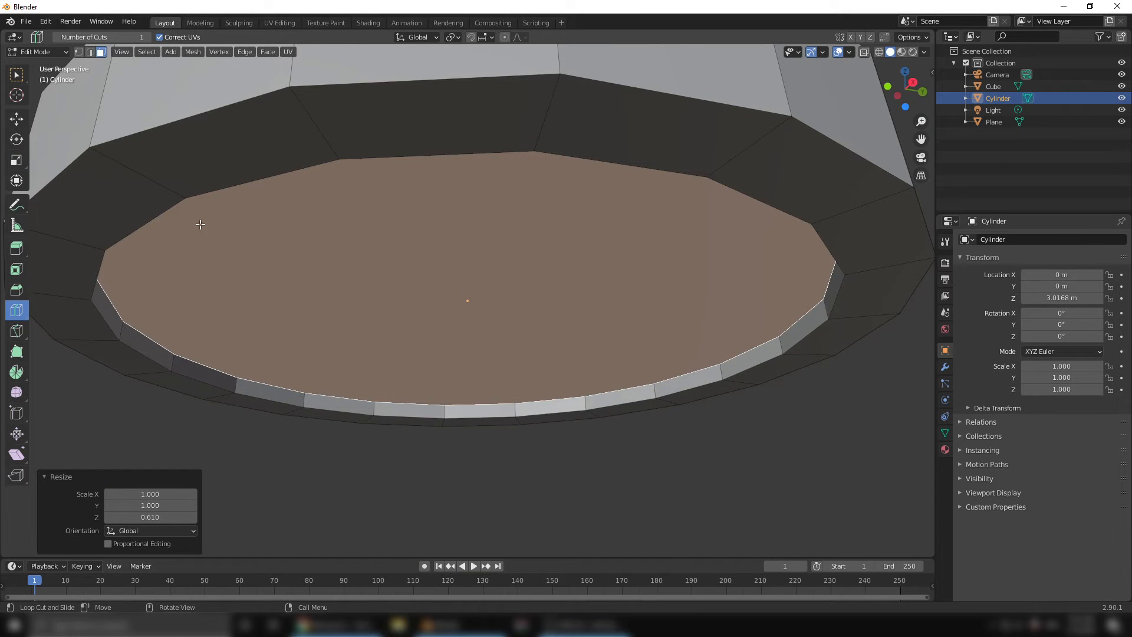
middle_click_drag(148, 179, 109, 264)
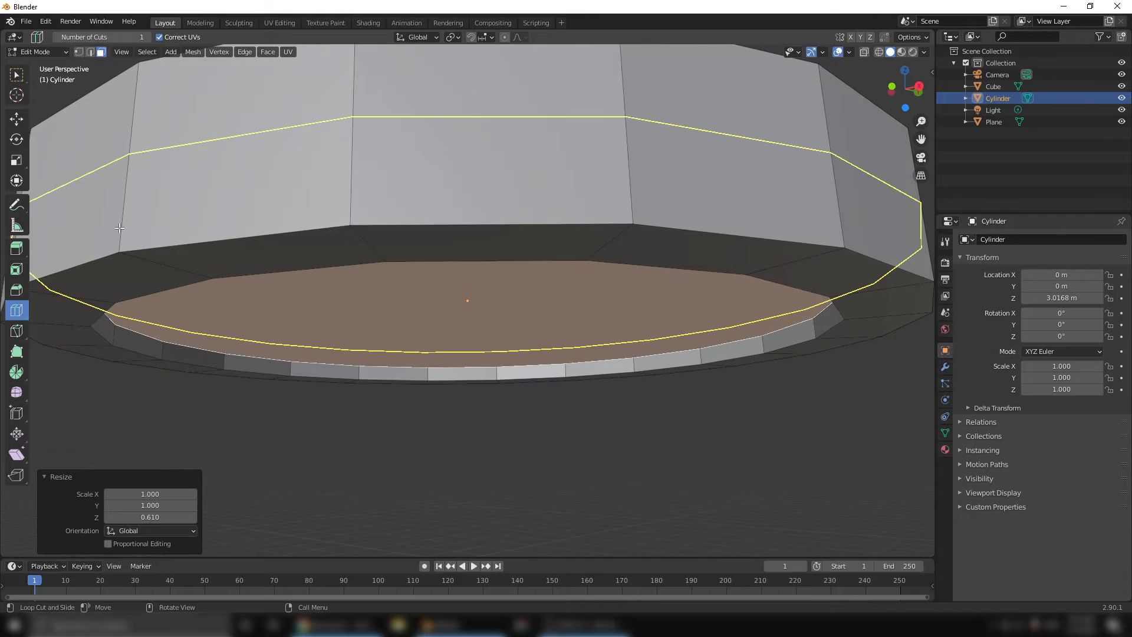
left_click_drag(122, 228, 130, 277)
middle_click_drag(154, 133, 150, 217)
left_click_drag(106, 295, 116, 217)
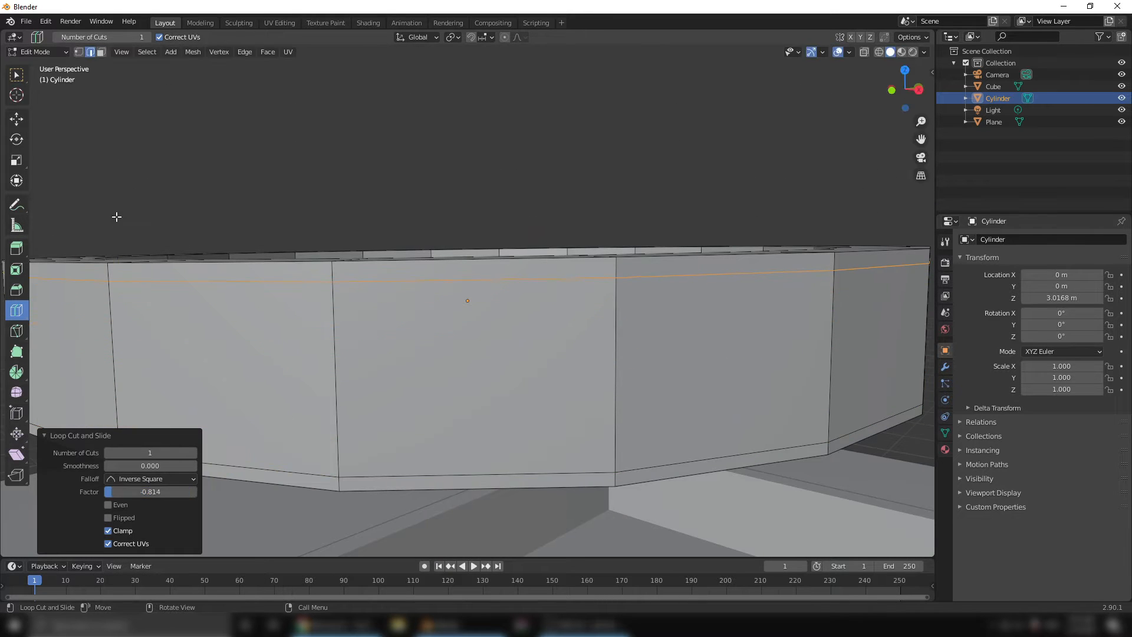
middle_click_drag(116, 217, 213, 349)
scroll(177, 371, "down", 2)
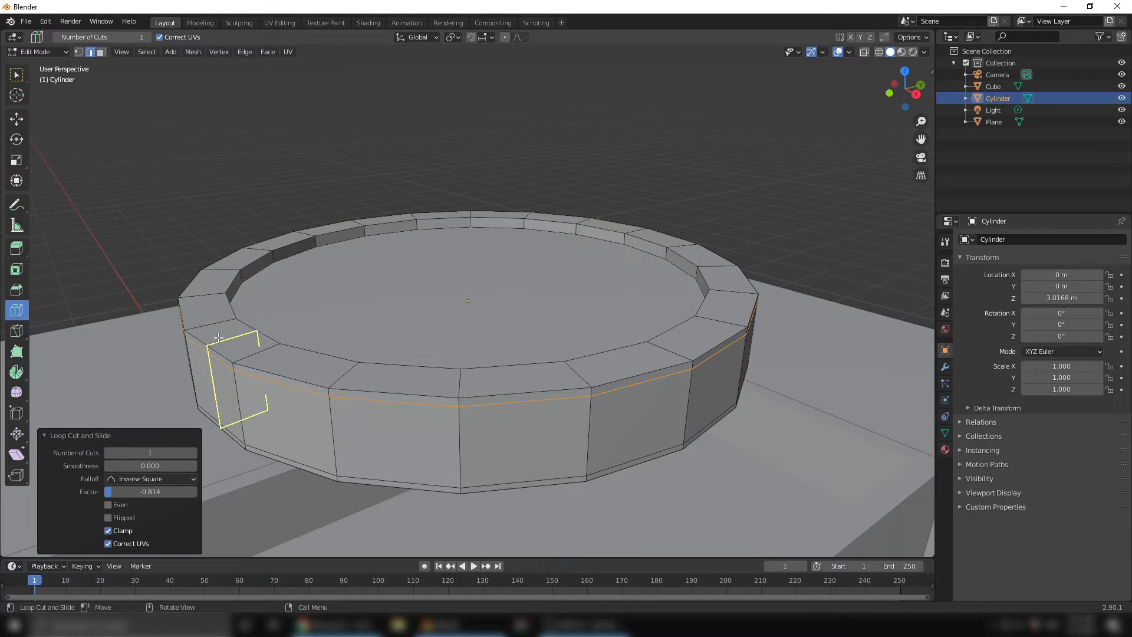
left_click_drag(229, 335, 219, 338)
key("ctrl+z")
key("ctrl+z")
key("ctrl+z")
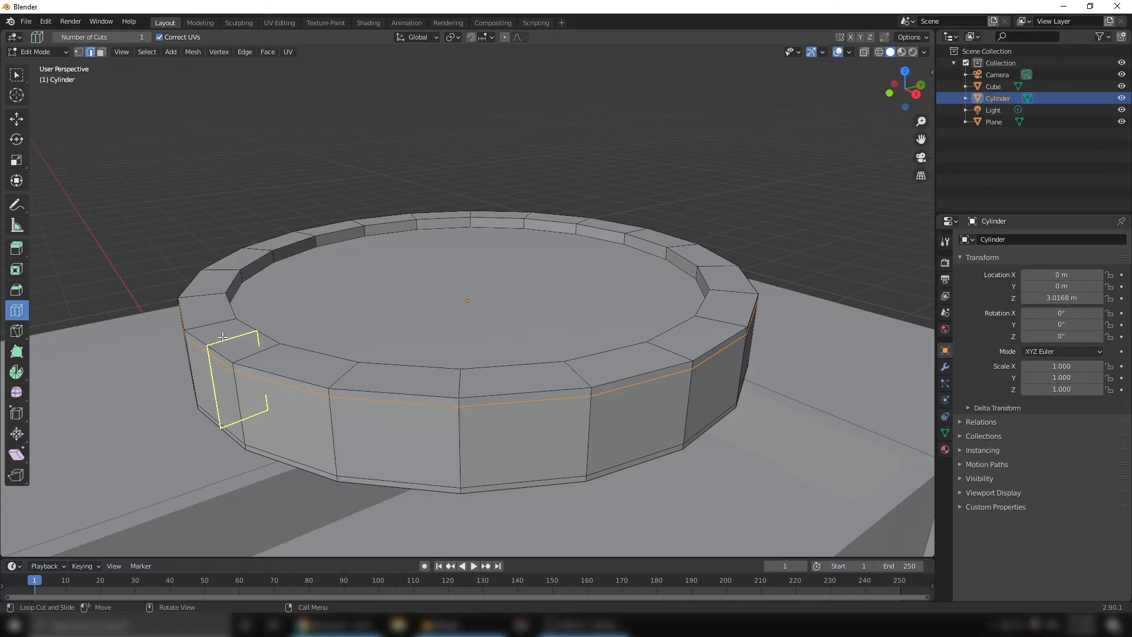
- Add a loop cut around the cylinder's upper rim near its outer edge and another around the wall of the upper recess
middle_click_drag(223, 337, 246, 382)
left_click_drag(246, 401, 284, 448)
middle_click_drag(283, 448, 273, 247)
left_click_drag(268, 252, 268, 250)
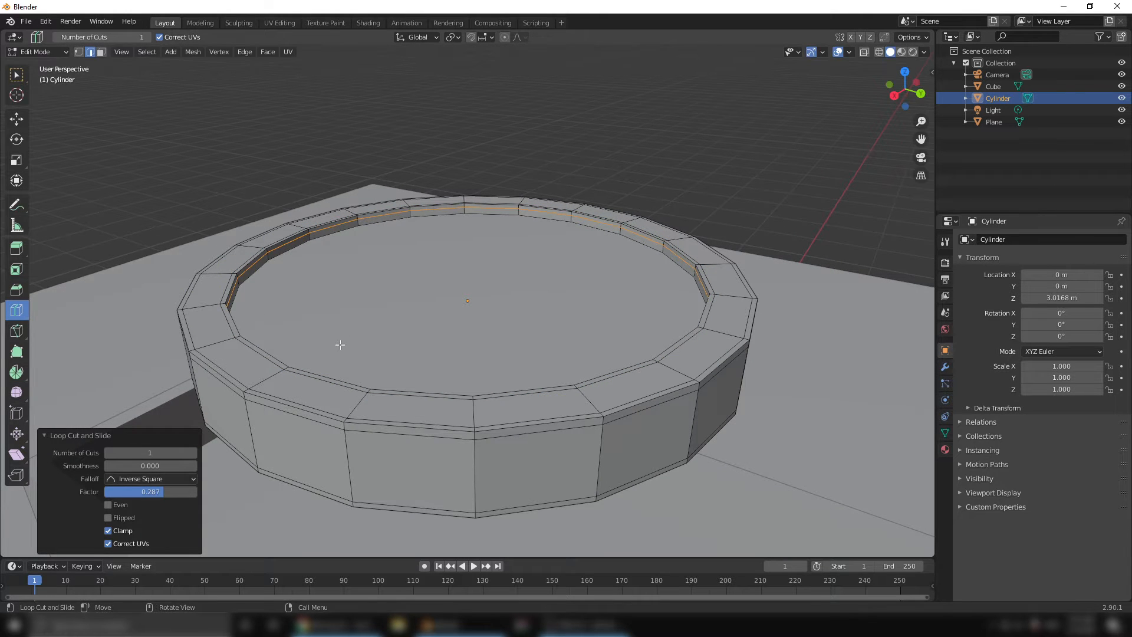
- Add a loop cut around the underside rim near its inner edge and another around the wall of the lower recess
middle_click_drag(340, 344, 414, 262)
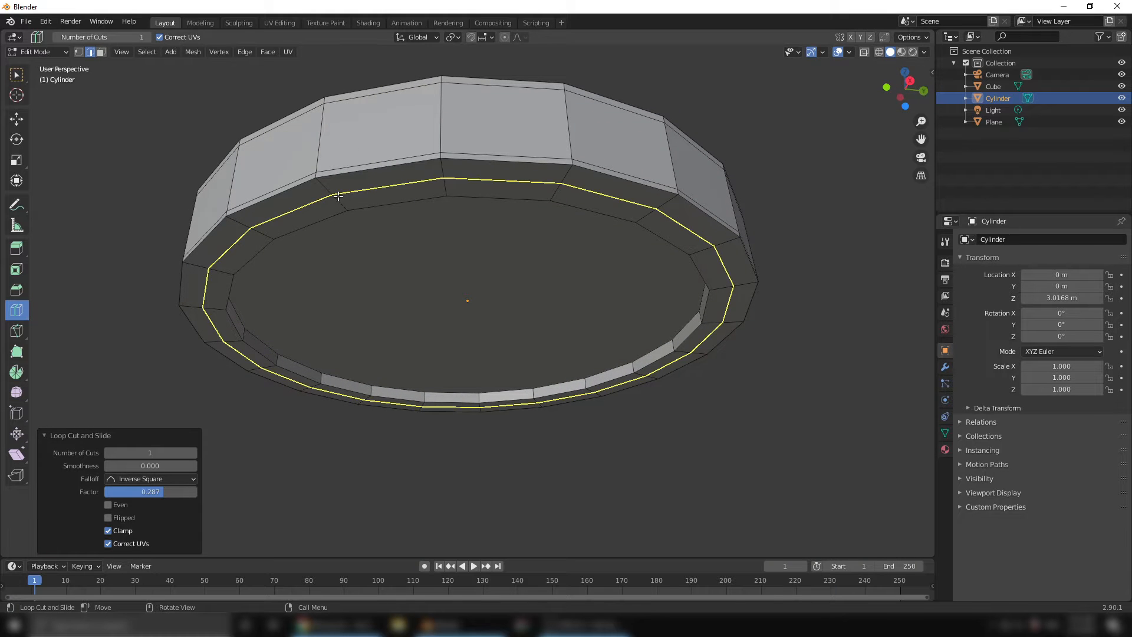
left_click_drag(338, 196, 347, 197)
middle_click_drag(346, 197, 271, 329)
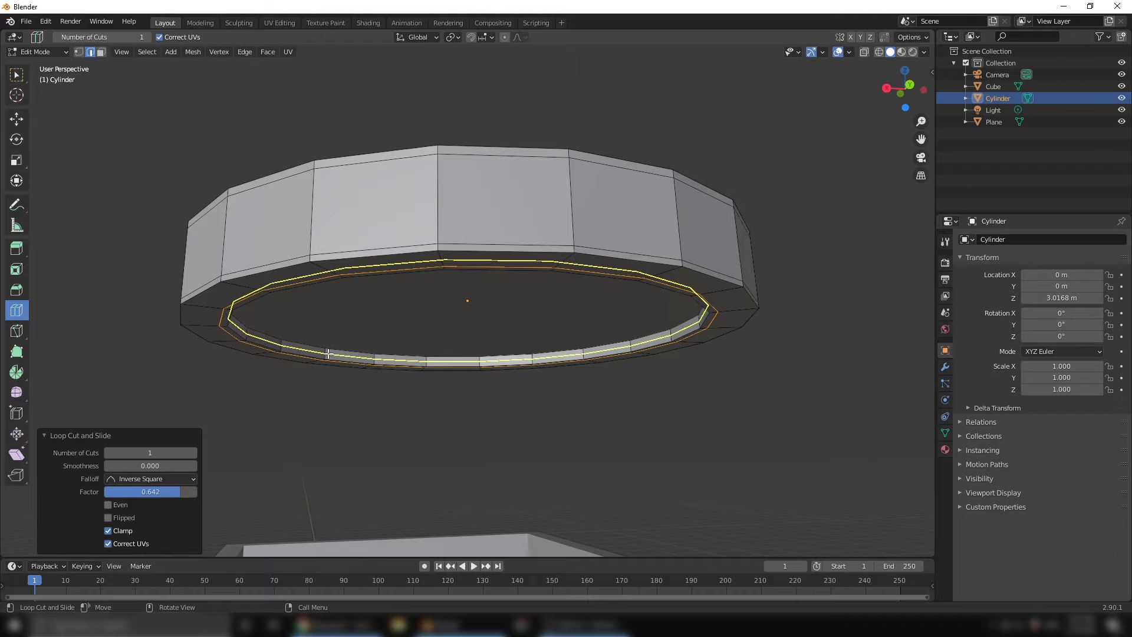
left_click_drag(328, 353, 327, 351)
middle_click_drag(423, 397, 502, 434)
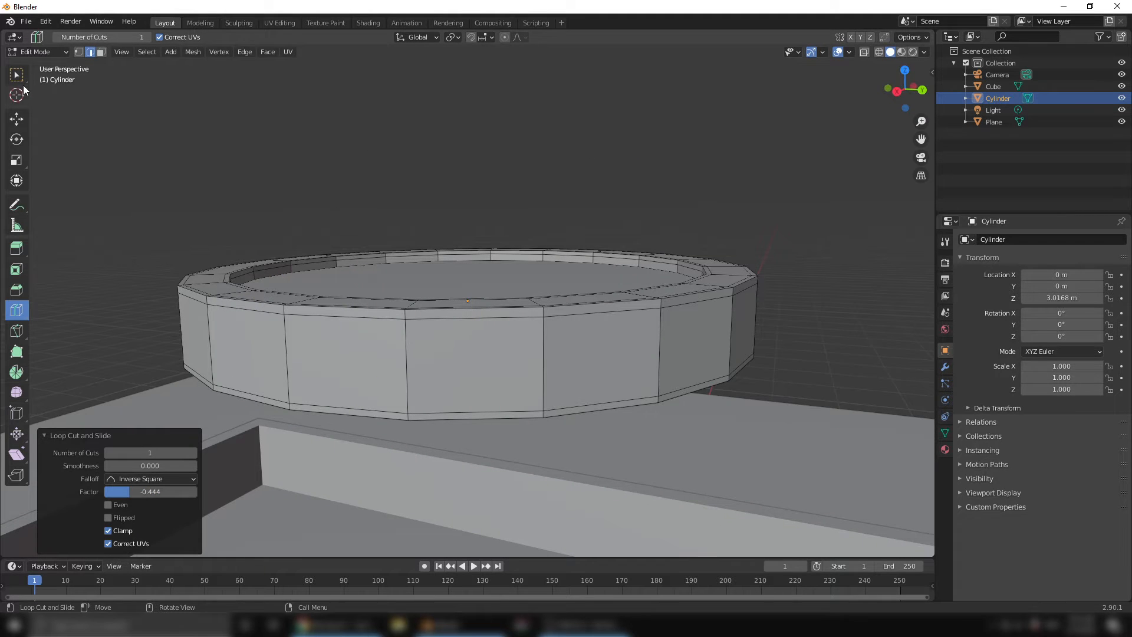
- Return to Object Mode, apply smooth shading to the cylinder and deselect it
left_click(17, 119)
key("Tab")
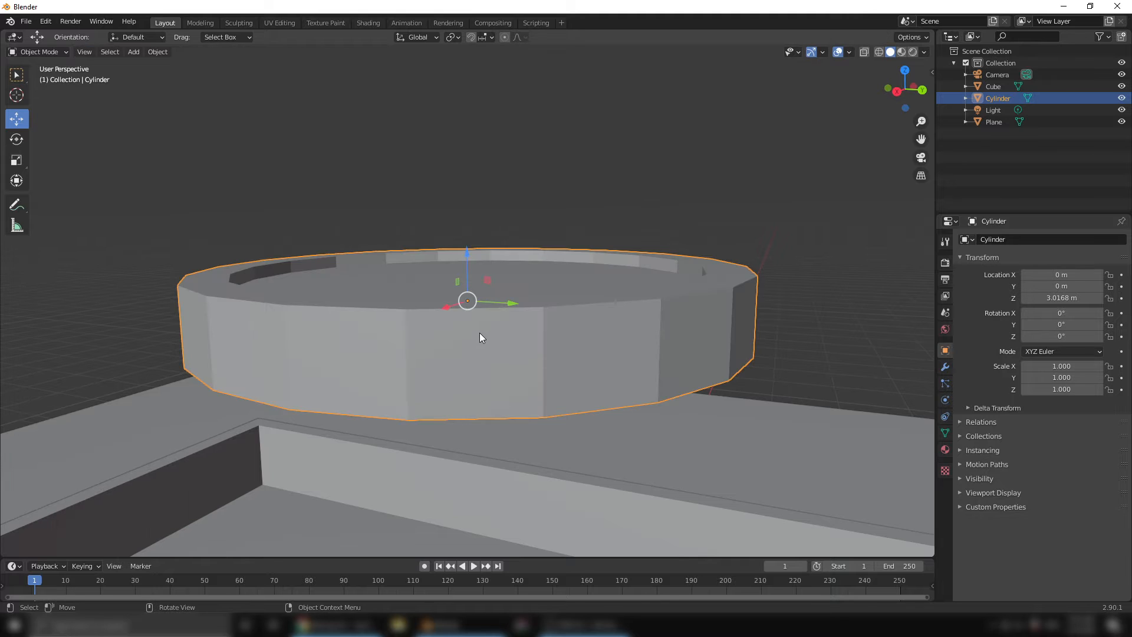
right_click(479, 337)
left_click(466, 331)
middle_click_drag(501, 327, 643, 267)
key("alt+a")
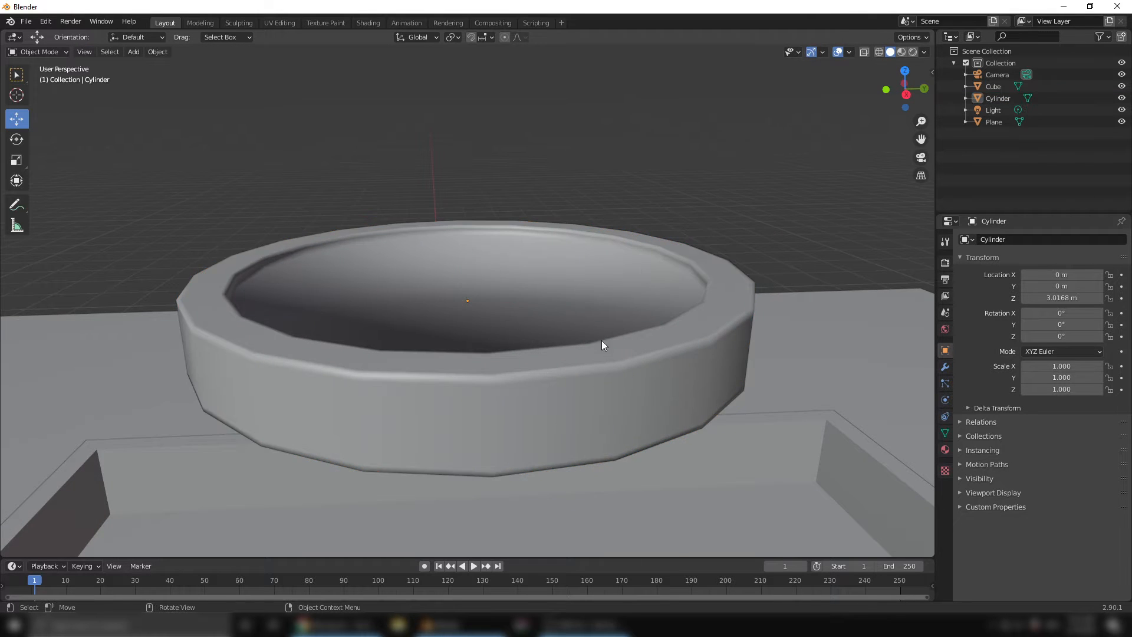
- Scale the cylinder down uniformly to about 0.211 and check its size against the box
scroll(602, 345, "down", 5)
middle_click_drag(409, 384, 493, 289)
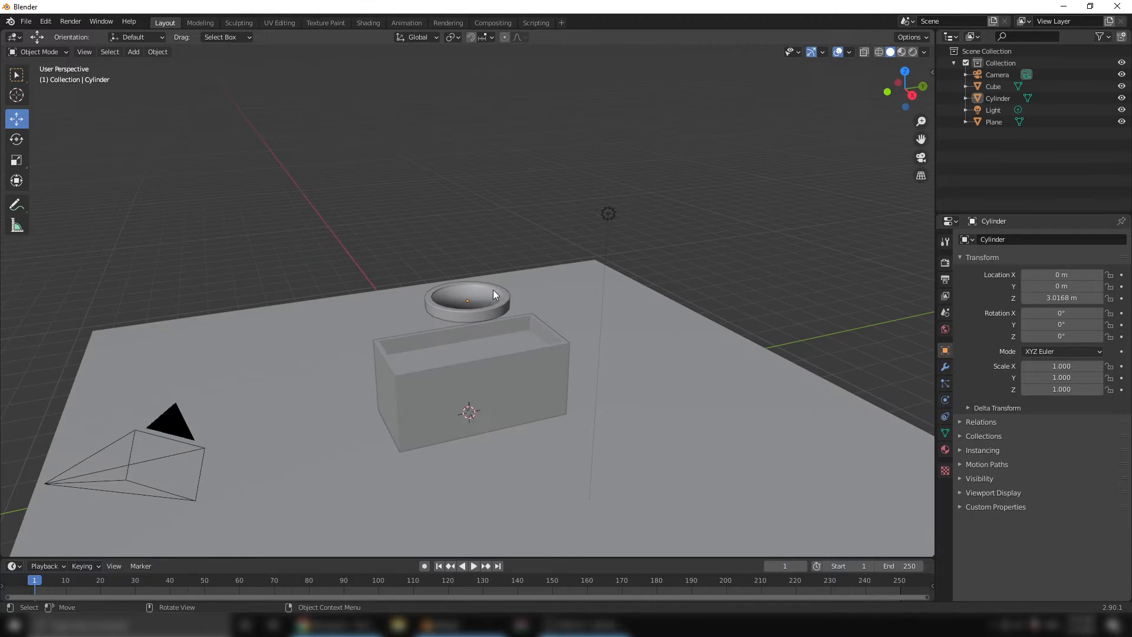
left_click(493, 289)
key("s")
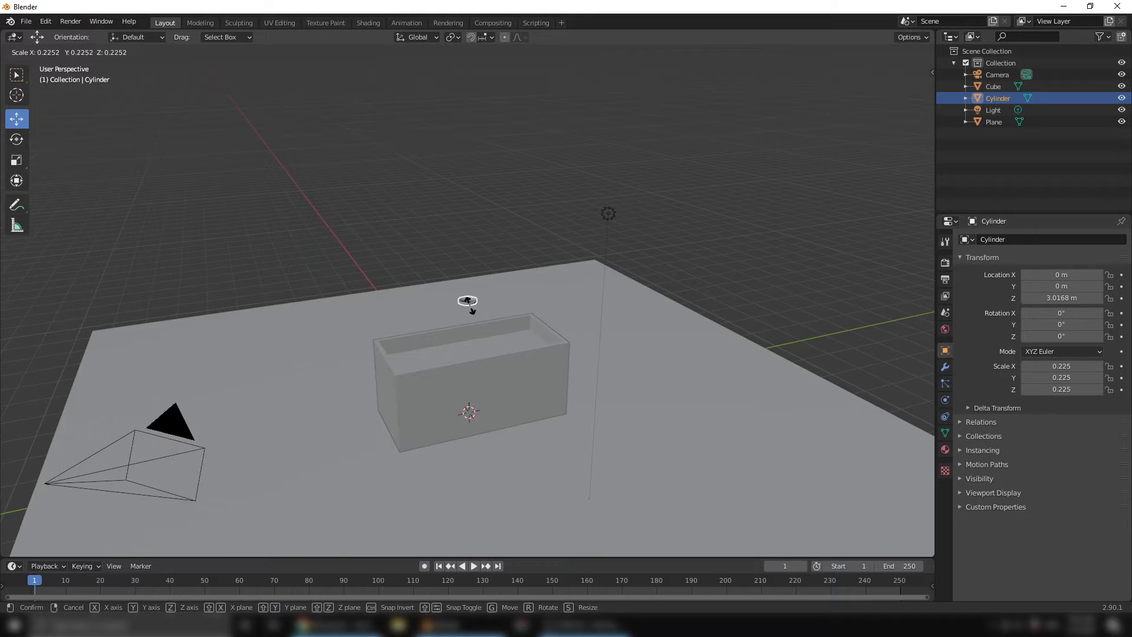
left_click(474, 304)
key("KP_Decimal")
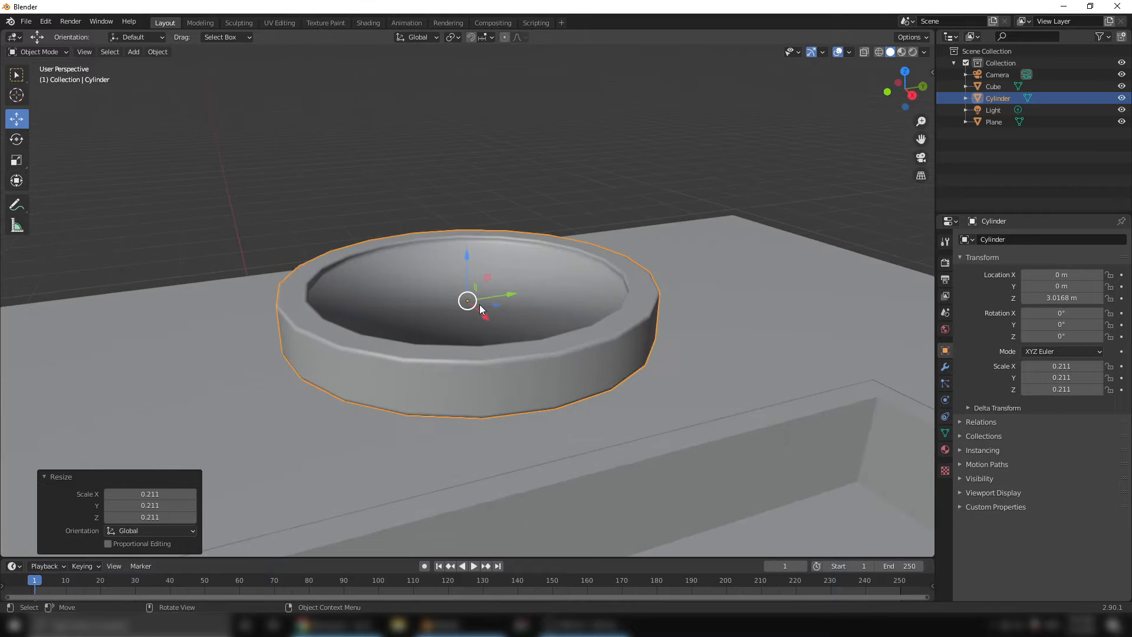
scroll(451, 350, "down", 11)
scroll(471, 342, "up", 1)
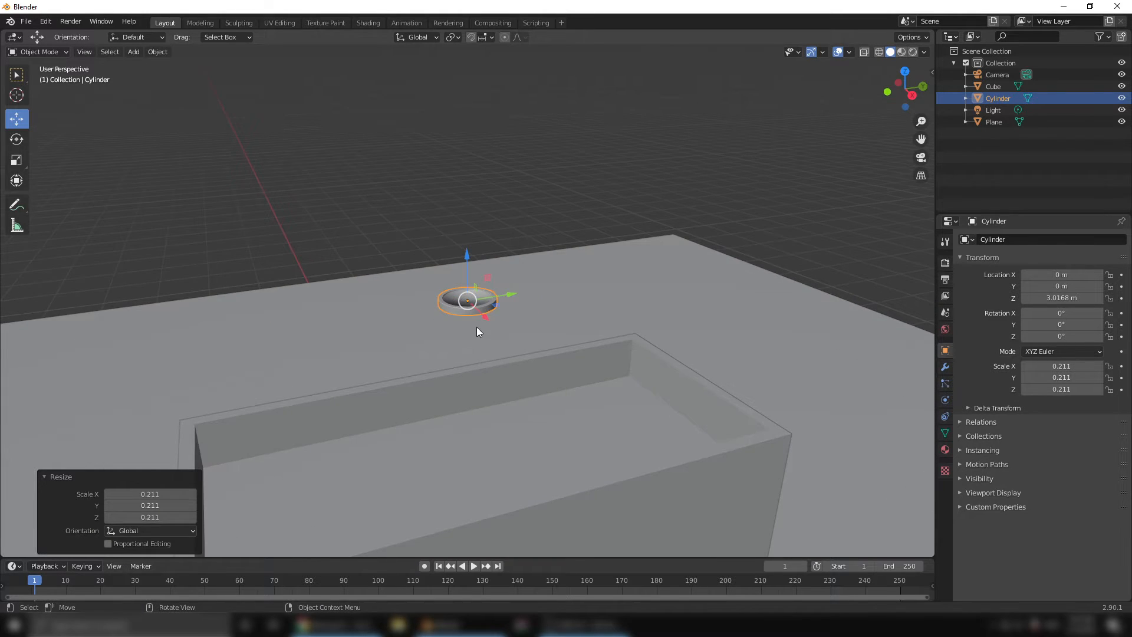
scroll(477, 330, "down", 6)
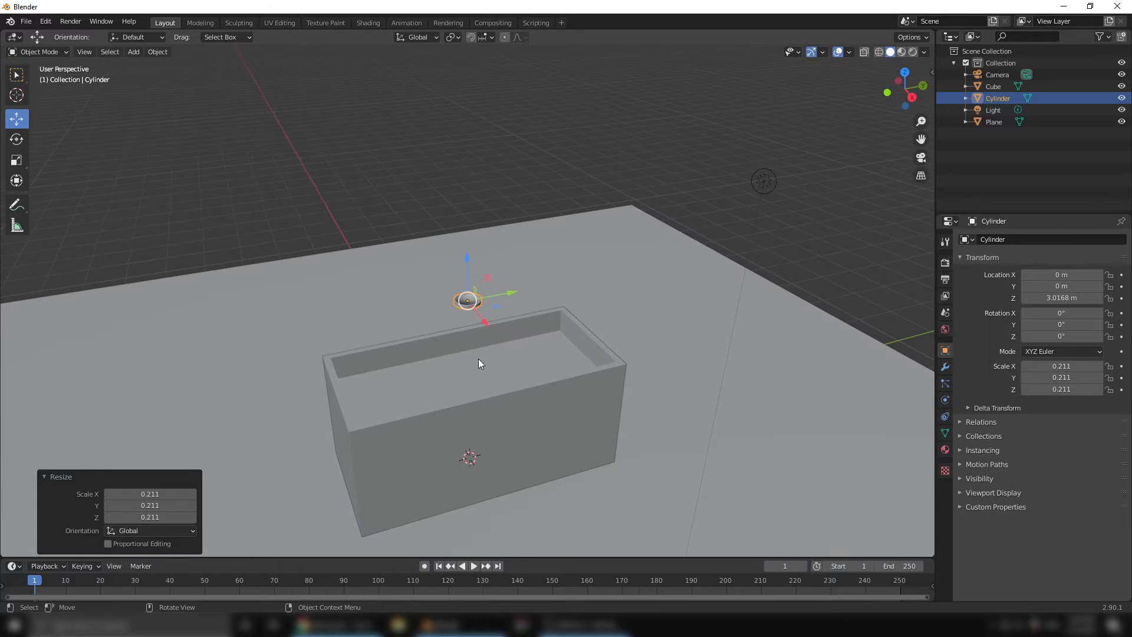
left_click_drag(921, 139, 937, 49)
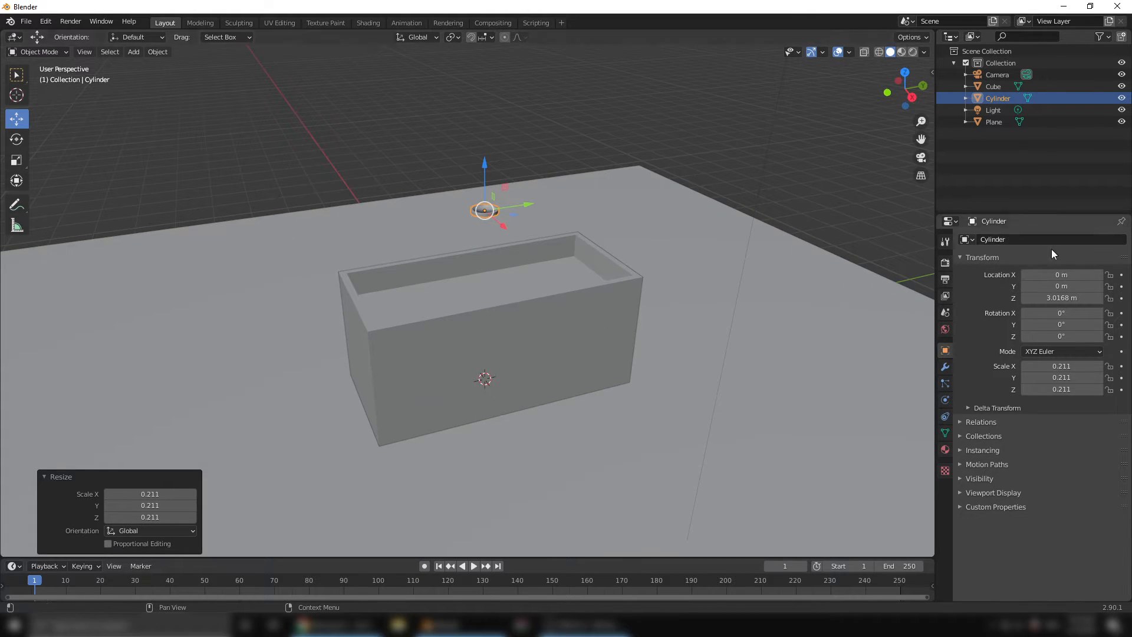
- Enable Eevee ambient occlusion with a distance of 3.14 m, and raise the cylinder by about 0.05 m
left_click(946, 264)
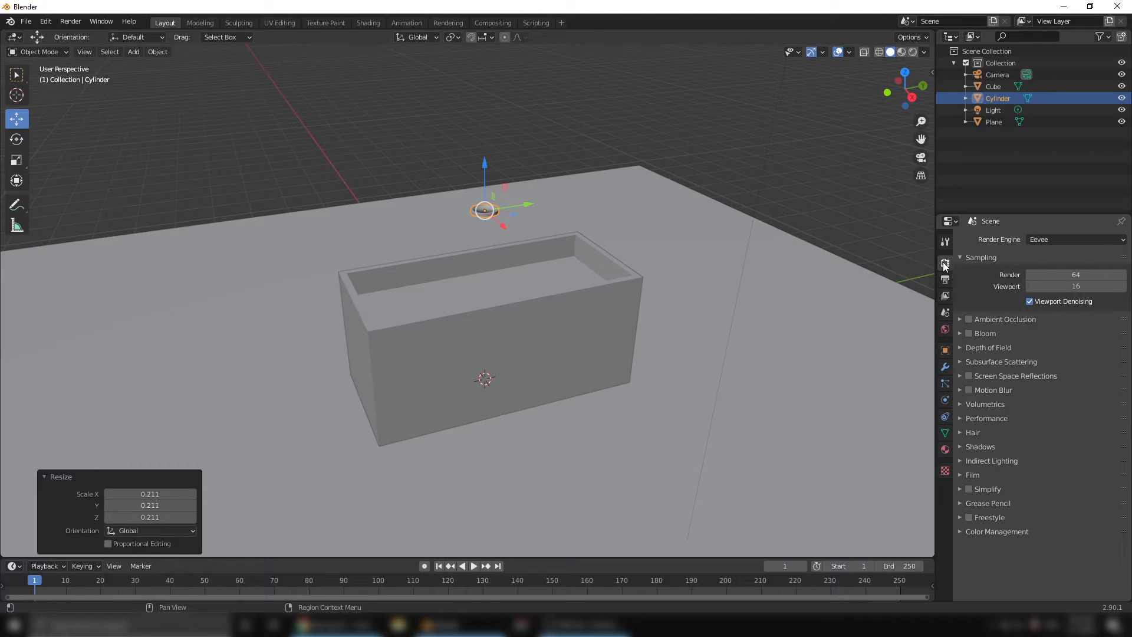
left_click(959, 319)
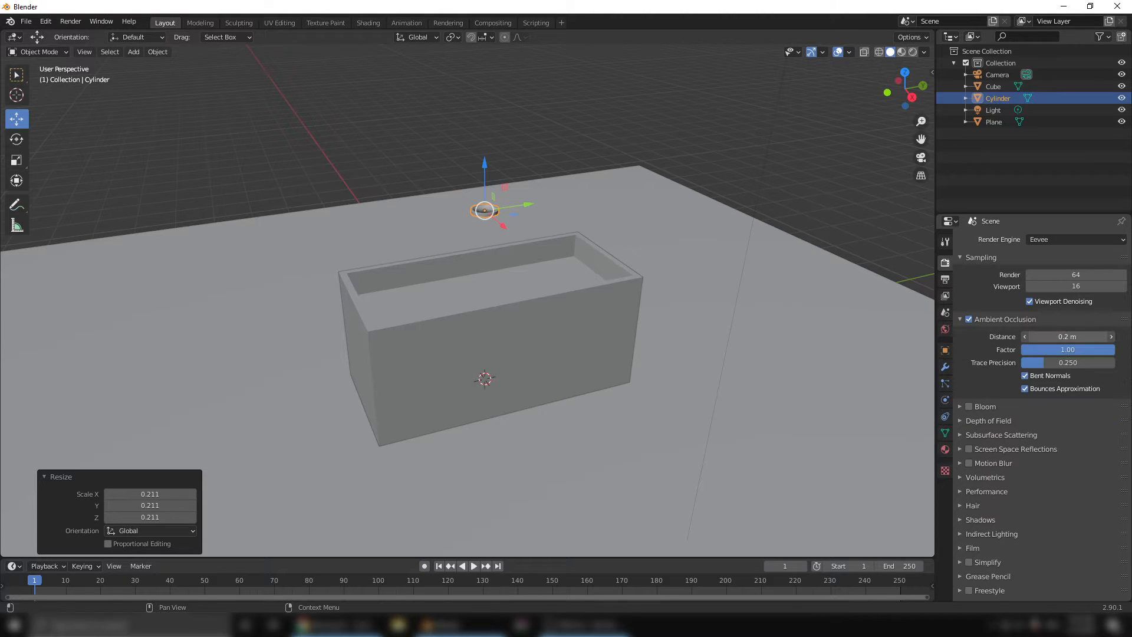
left_click_drag(1067, 336, 1091, 336)
left_click_drag(485, 166, 516, 168)
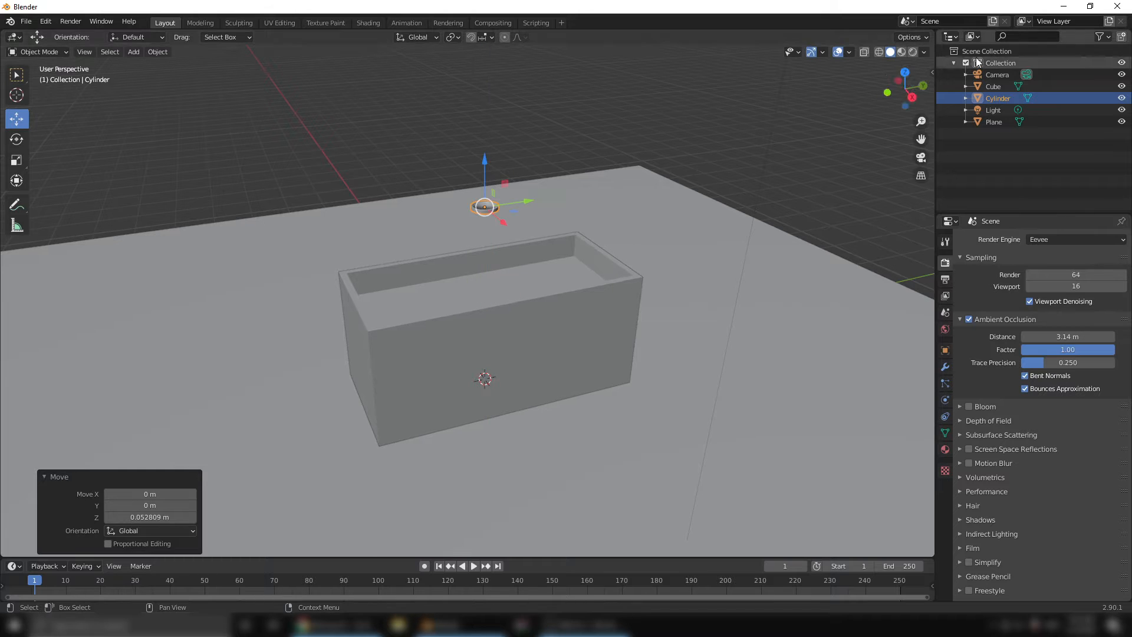
- Show the viewport in Material Preview shading, set the ambient occlusion distance to 4.02 m, and clear the selection
left_click(902, 52)
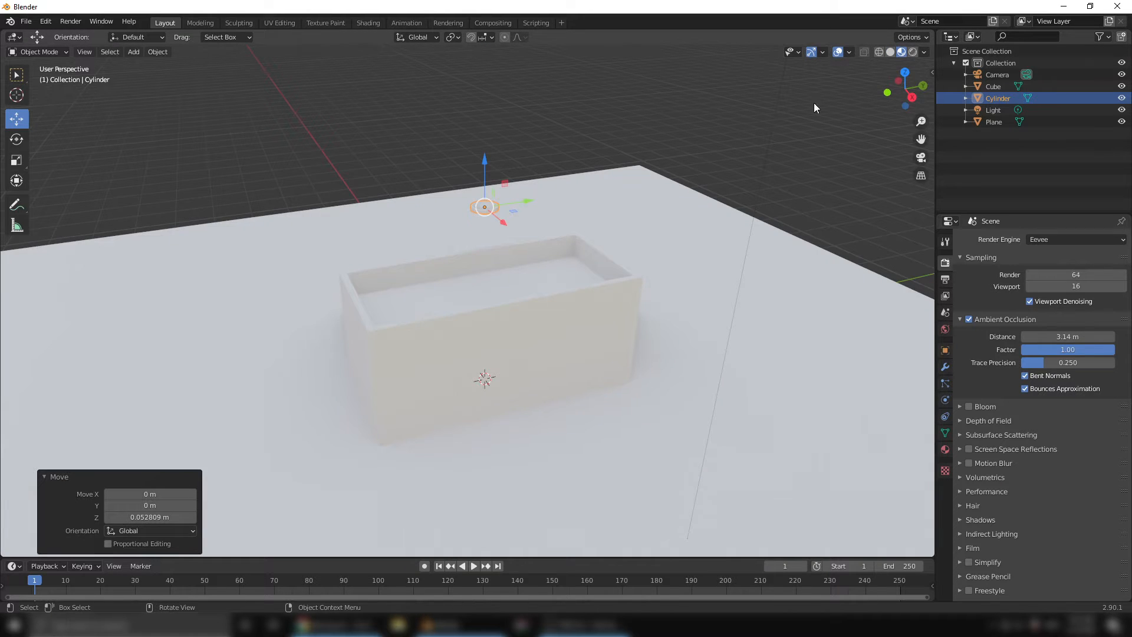
left_click_drag(1068, 336, 1077, 336)
left_click(566, 173)
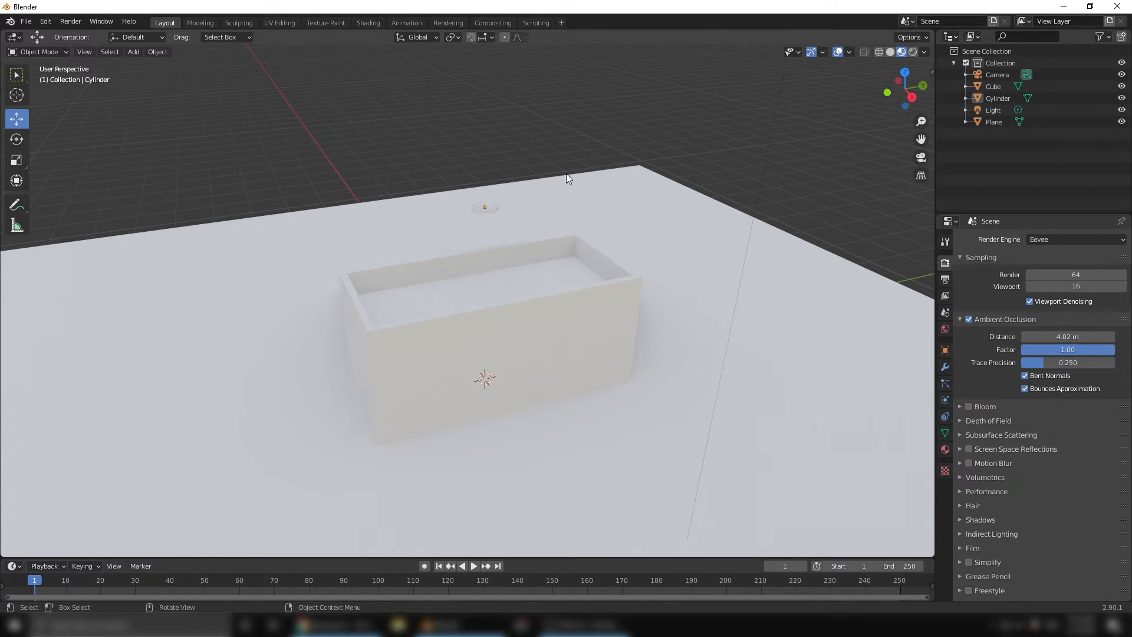
- Select the small cylinder above the box and create a new material for it
left_click(486, 209)
left_click(948, 450)
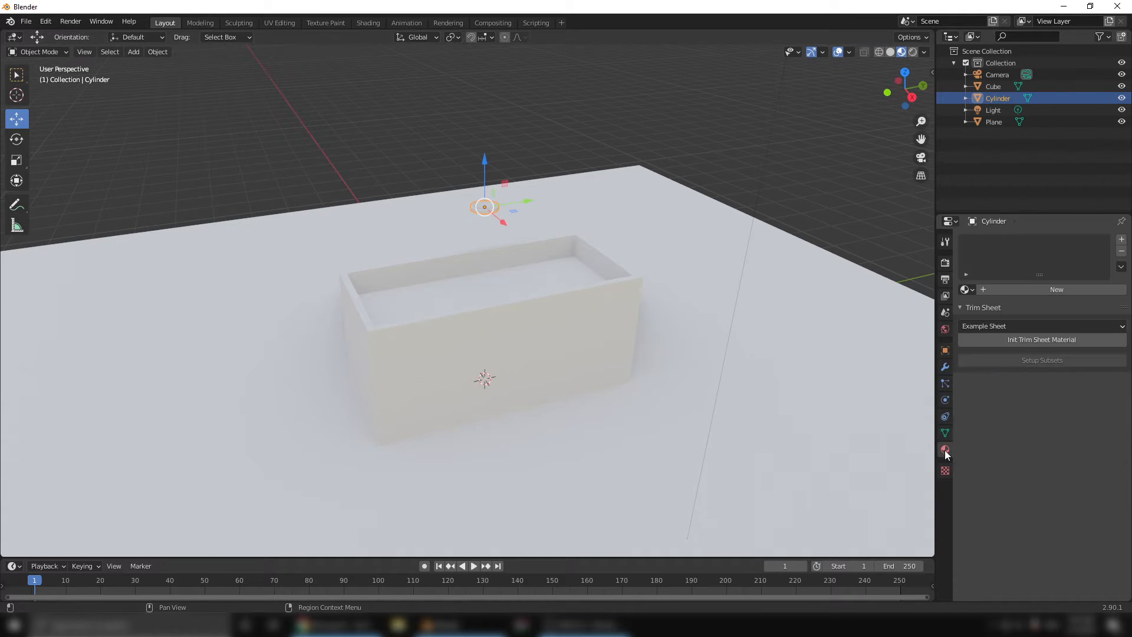
left_click(1018, 294)
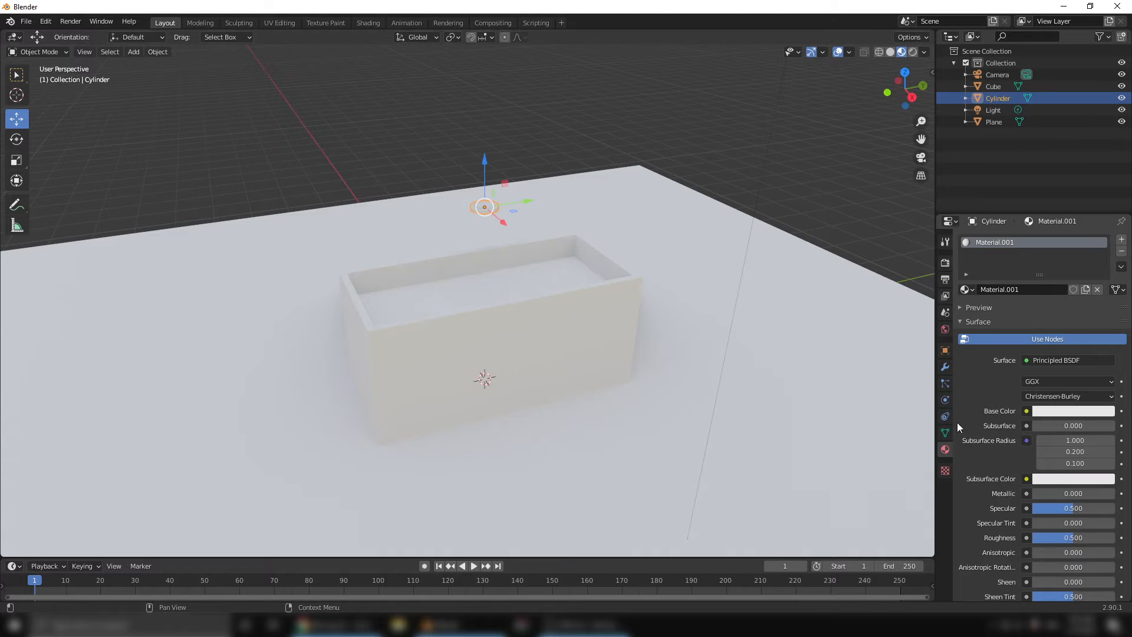
- Switch the cylinder's material to Glossy BSDF with a golden orange color and a roughness of about 0.209
left_click(1056, 361)
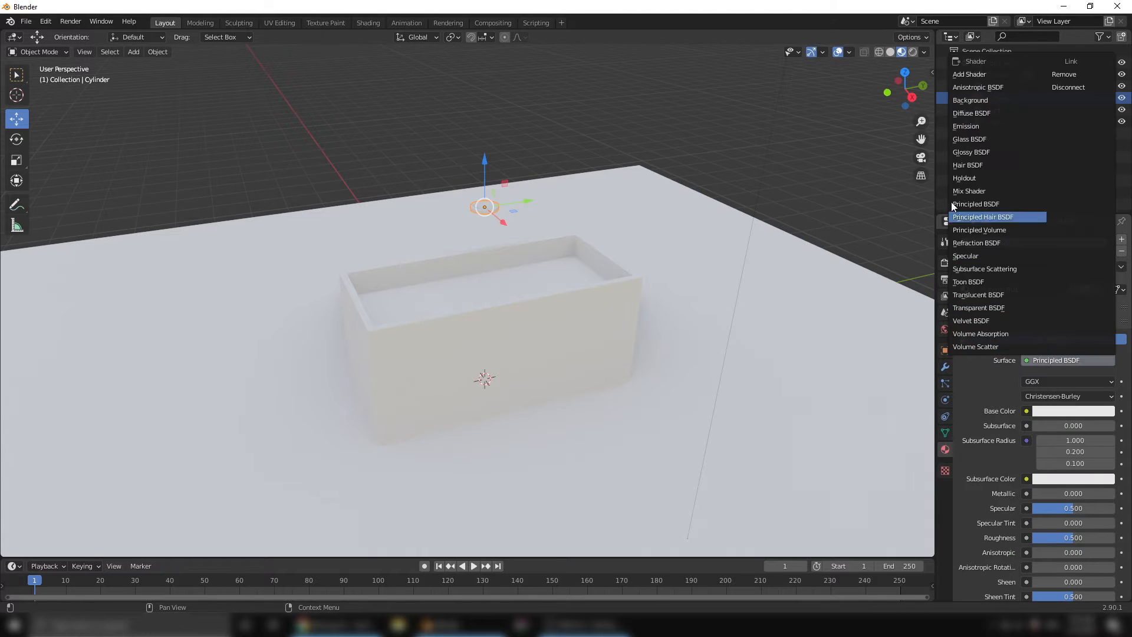
left_click(984, 153)
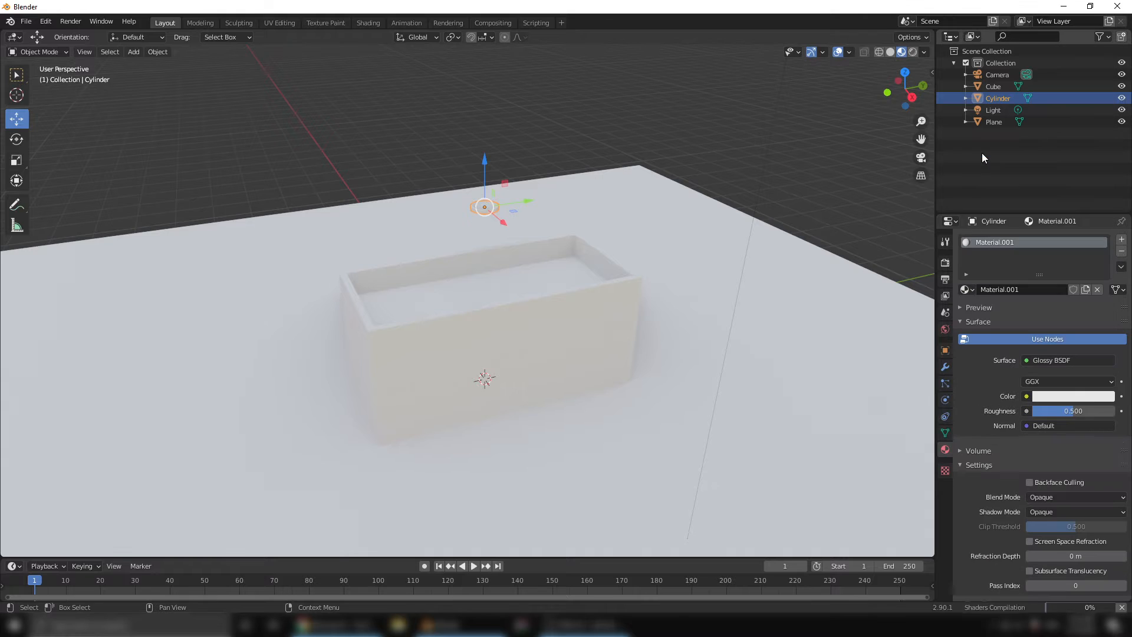
left_click(1058, 396)
left_click_drag(1043, 275, 1038, 291)
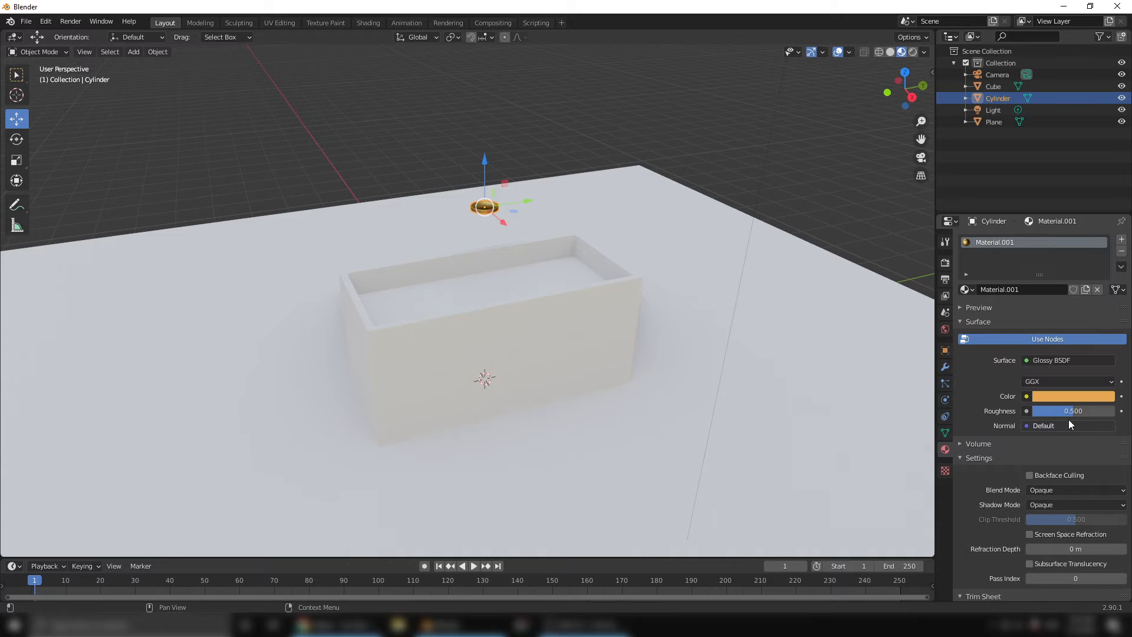
left_click_drag(1069, 413, 1053, 412)
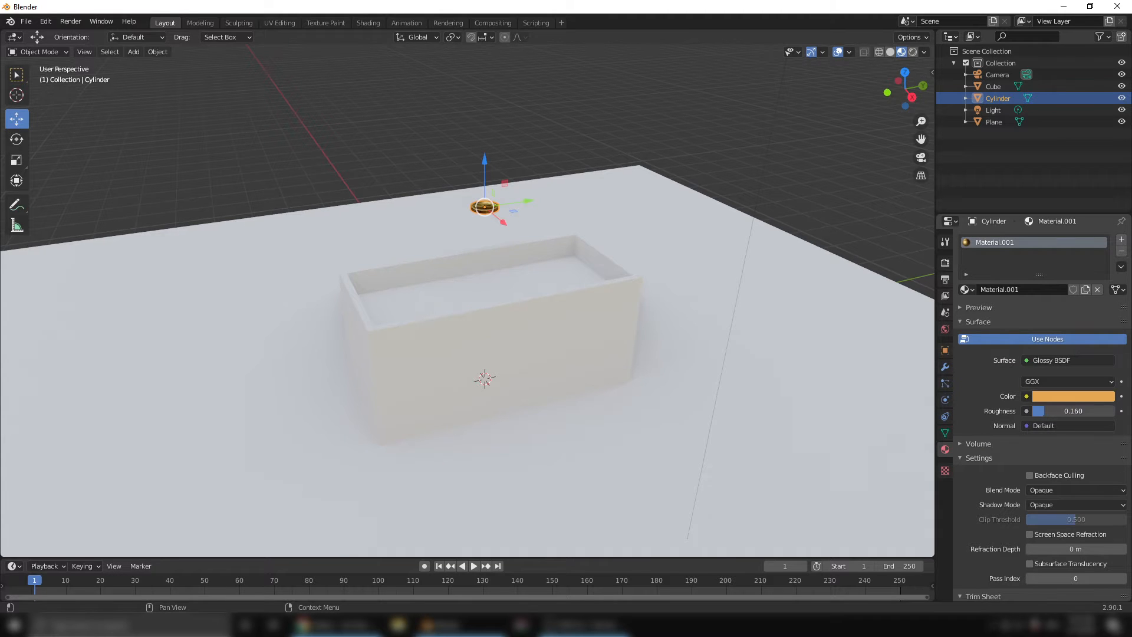
left_click_drag(1048, 412, 1049, 411)
- Select the box and replace its existing material with a newly created one
left_click(540, 102)
middle_click_drag(497, 208, 552, 213)
middle_click_drag(462, 218, 439, 296)
left_click(572, 320)
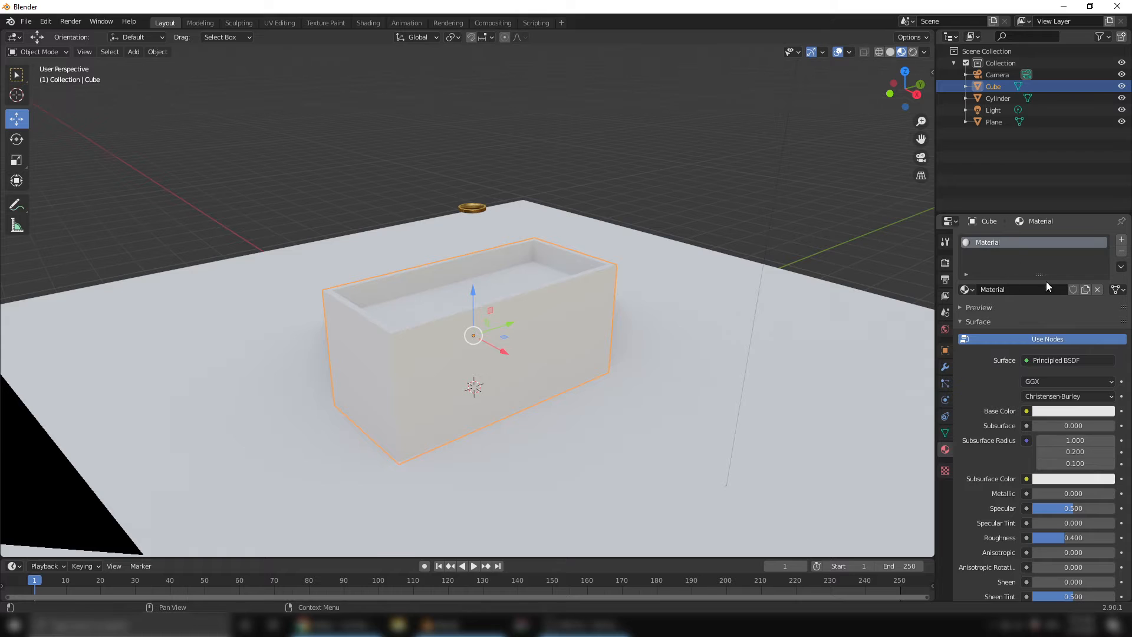
left_click(1121, 240)
left_click(1007, 243)
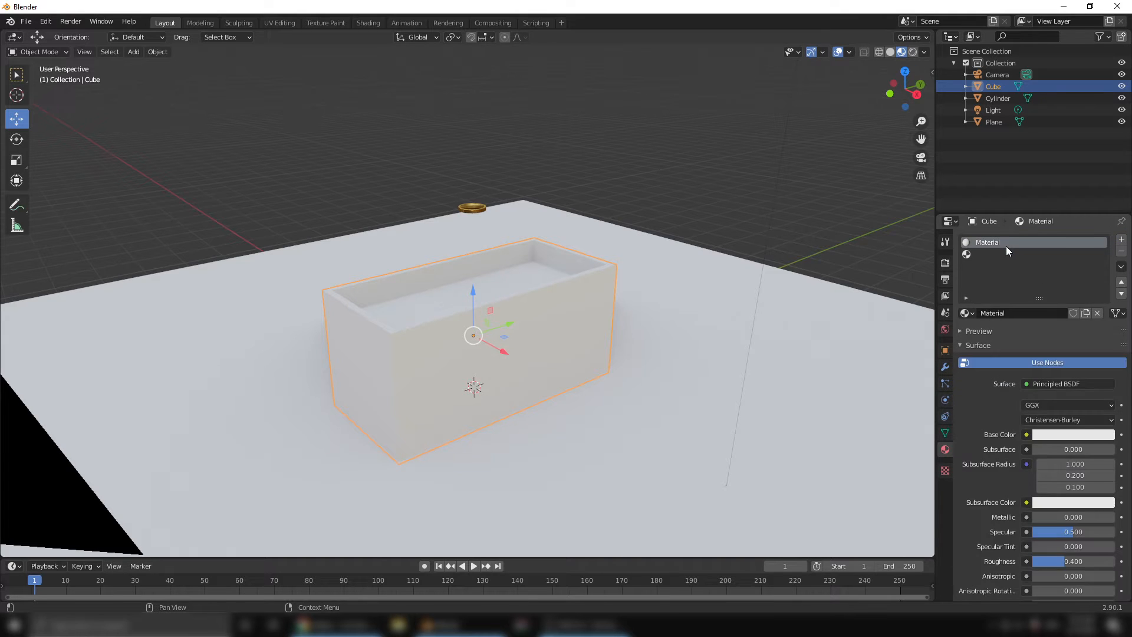
left_click(1122, 251)
left_click(1002, 289)
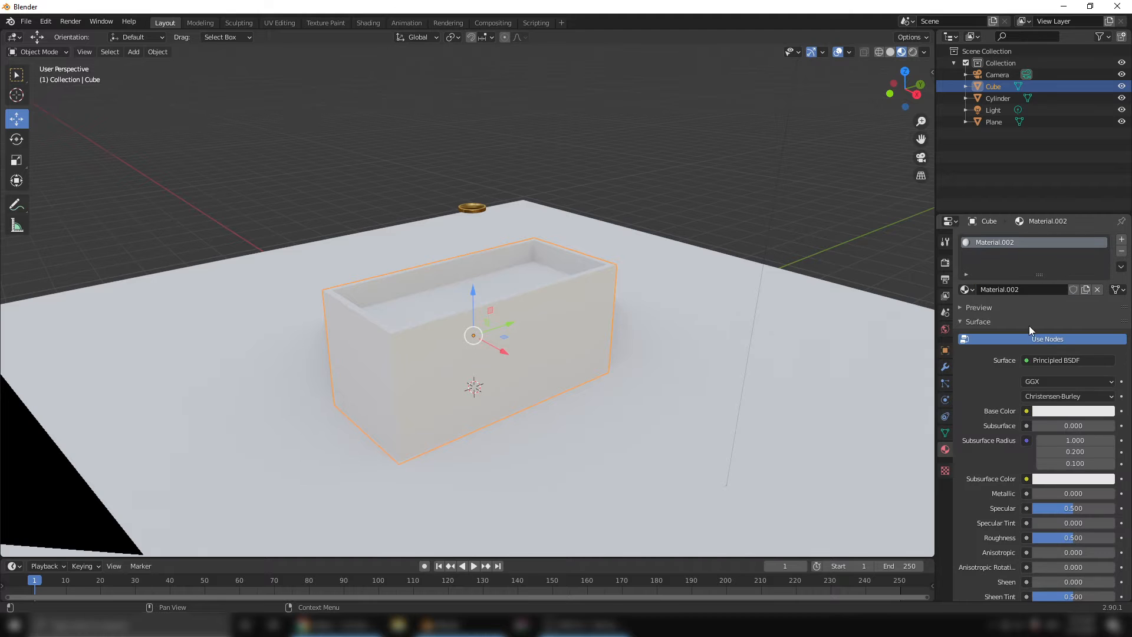
- Give the box's new material a dark, muted reddish-brown base color with a value of about 0.363, and clear the selection
left_click(1085, 412)
left_click_drag(1053, 289, 1053, 314)
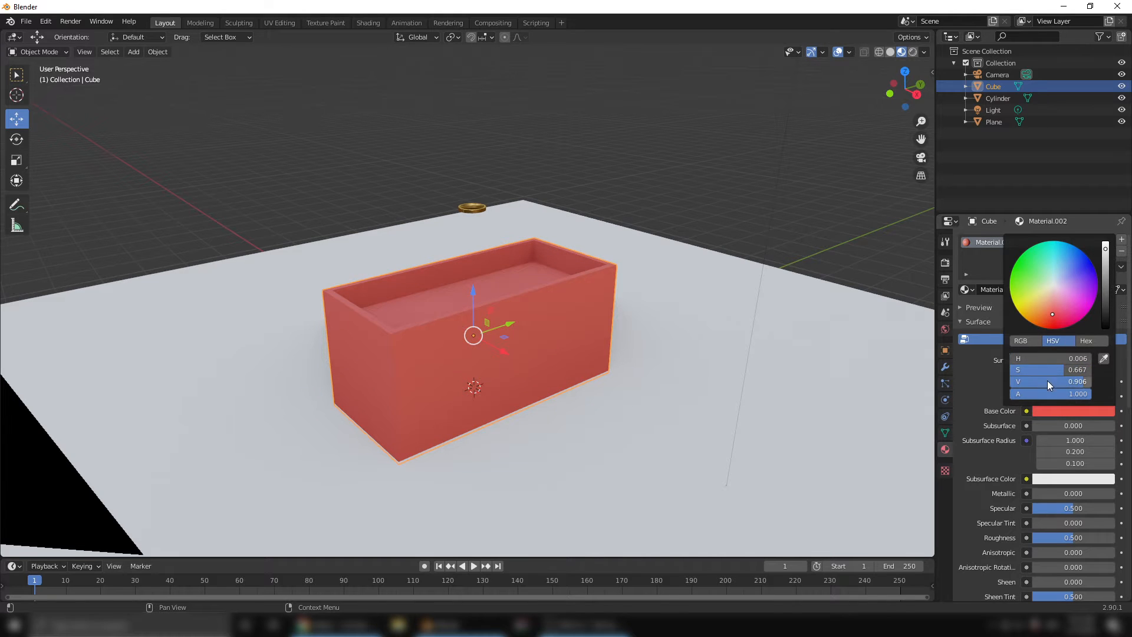
left_click_drag(1048, 380, 1004, 381)
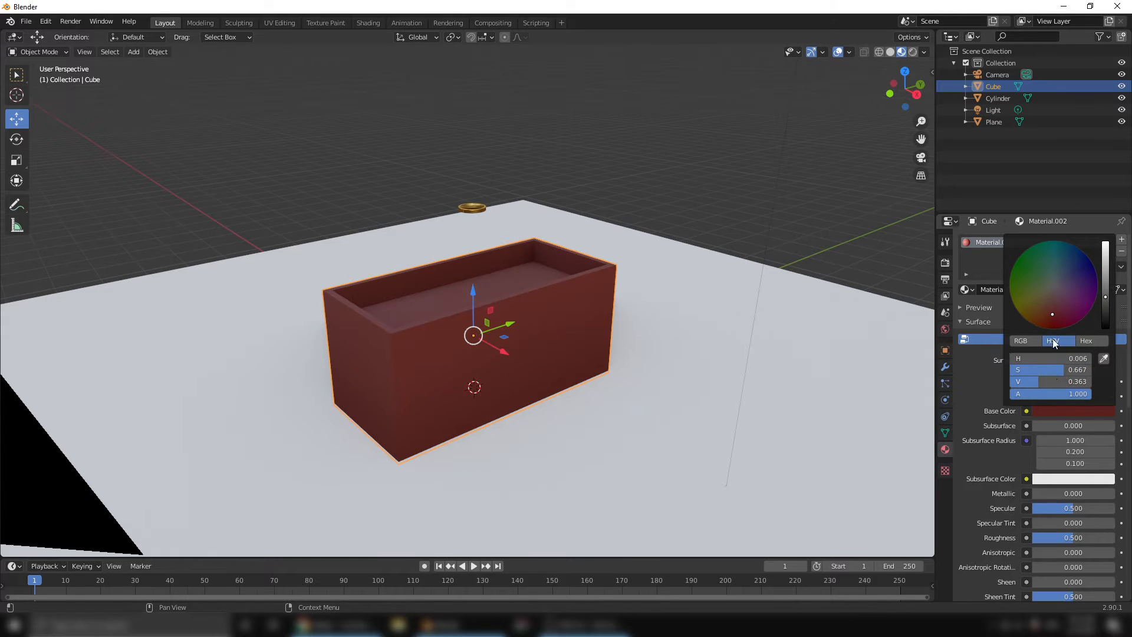
left_click_drag(1049, 320, 1054, 303)
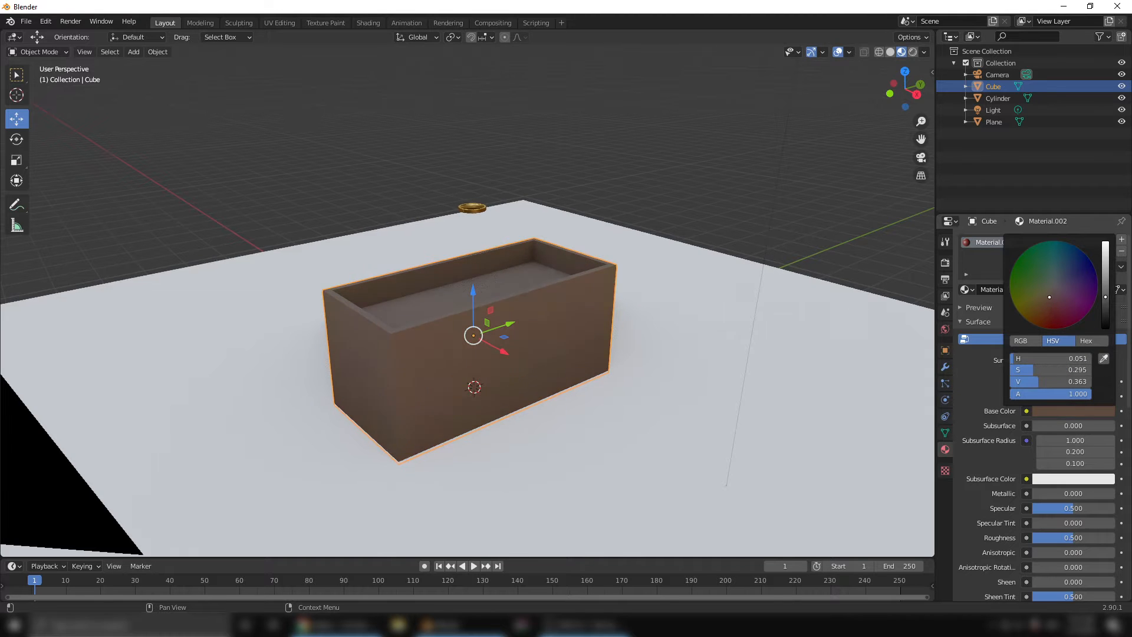
left_click(671, 176)
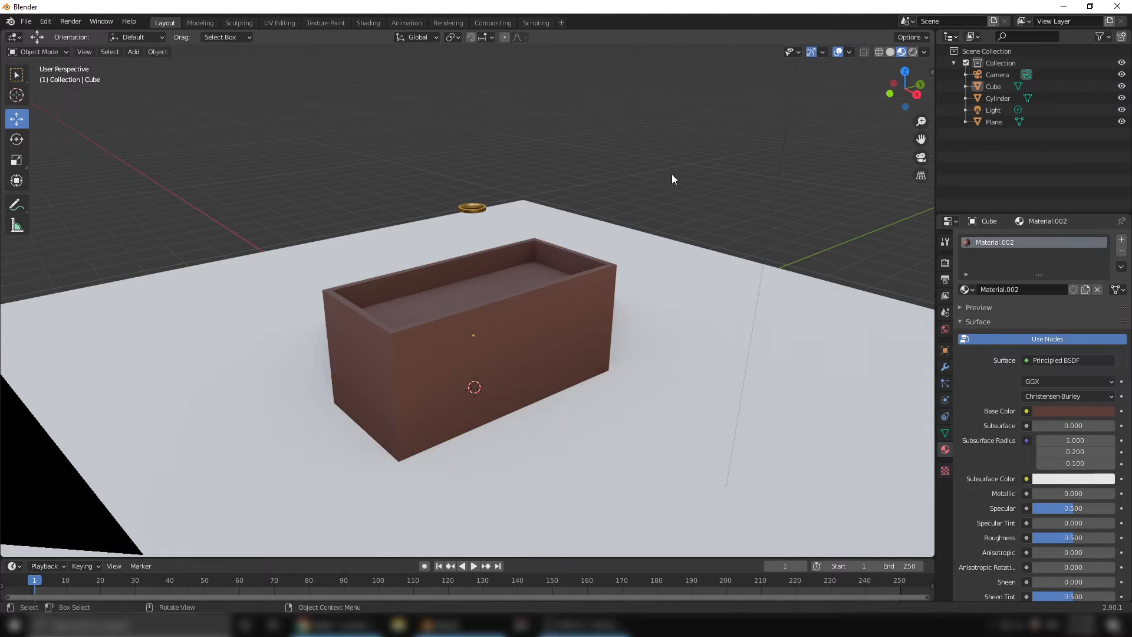
- Inspect the colored box and gold cylinder, play the timeline briefly, and return to the first frame
middle_click_drag(608, 202, 531, 246)
scroll(513, 267, "up", 5)
middle_click_drag(468, 263, 515, 254)
scroll(515, 254, "down", 5)
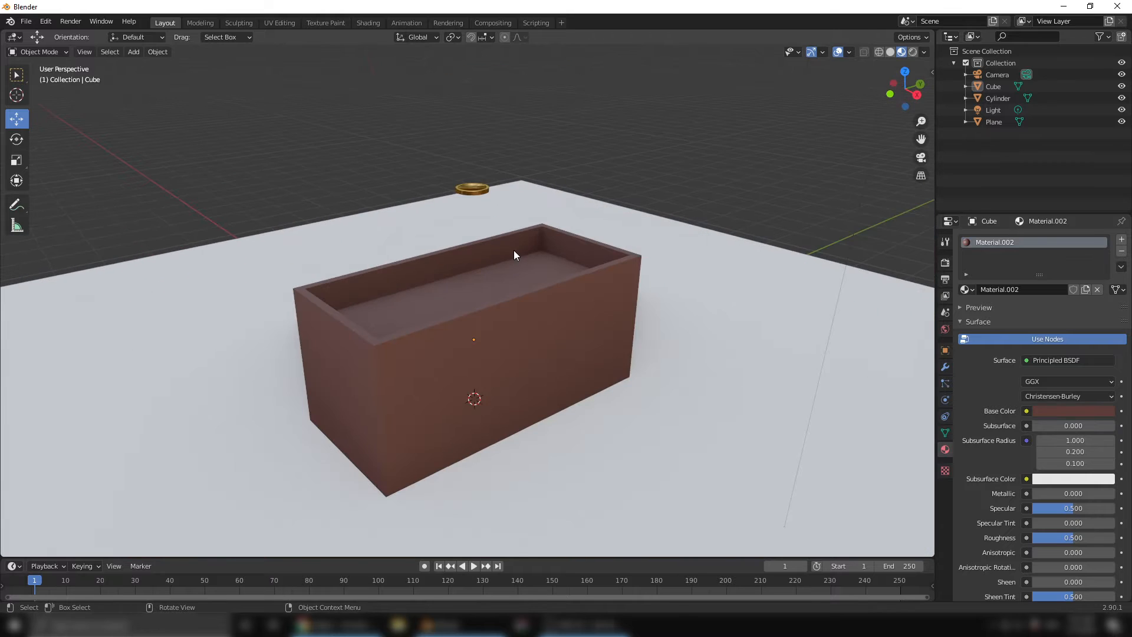
left_click(476, 566)
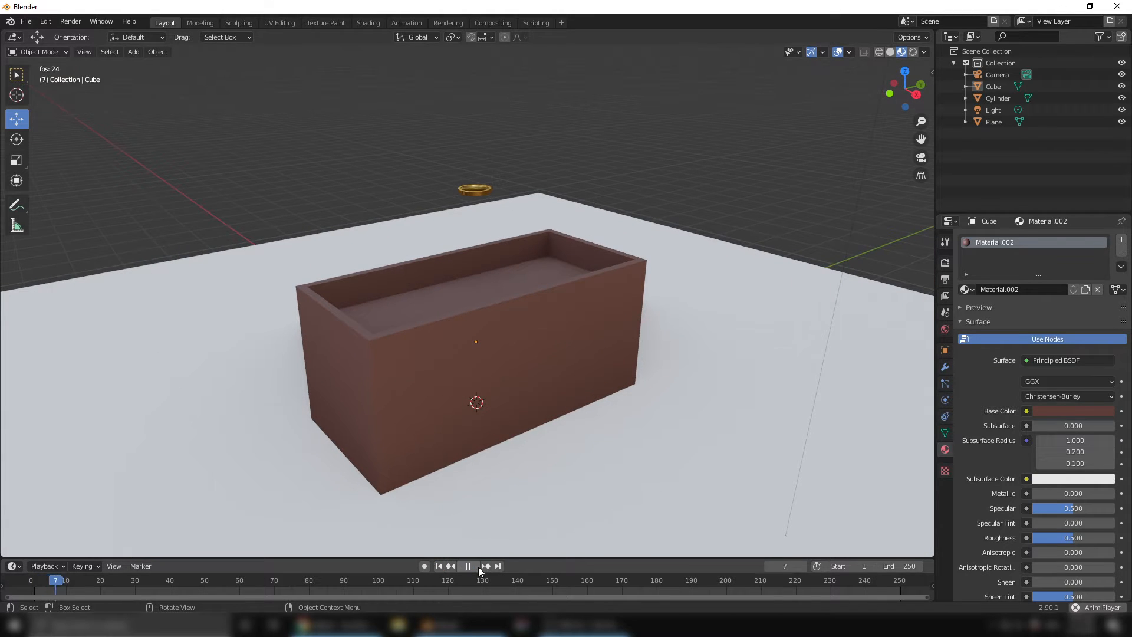
left_click(439, 566)
middle_click_drag(568, 260, 477, 200)
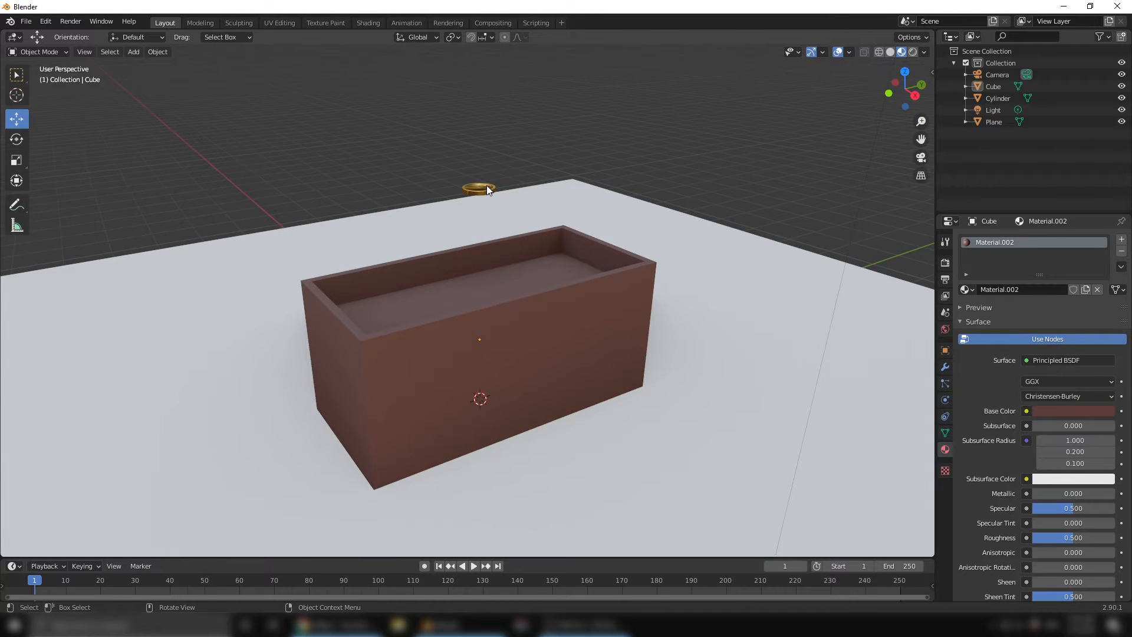
- Move the gold cylinder vertically to slightly higher above the box and make it an Active rigid body
left_click(486, 188)
left_click_drag(483, 142, 505, 302)
left_click_drag(472, 248, 490, 129)
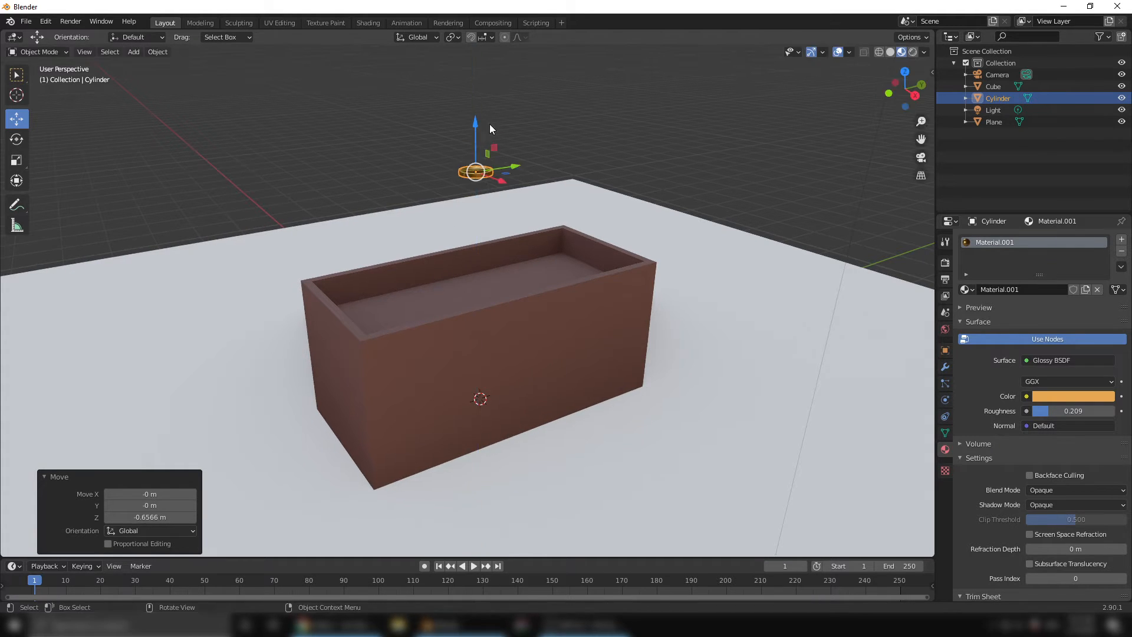
left_click(945, 401)
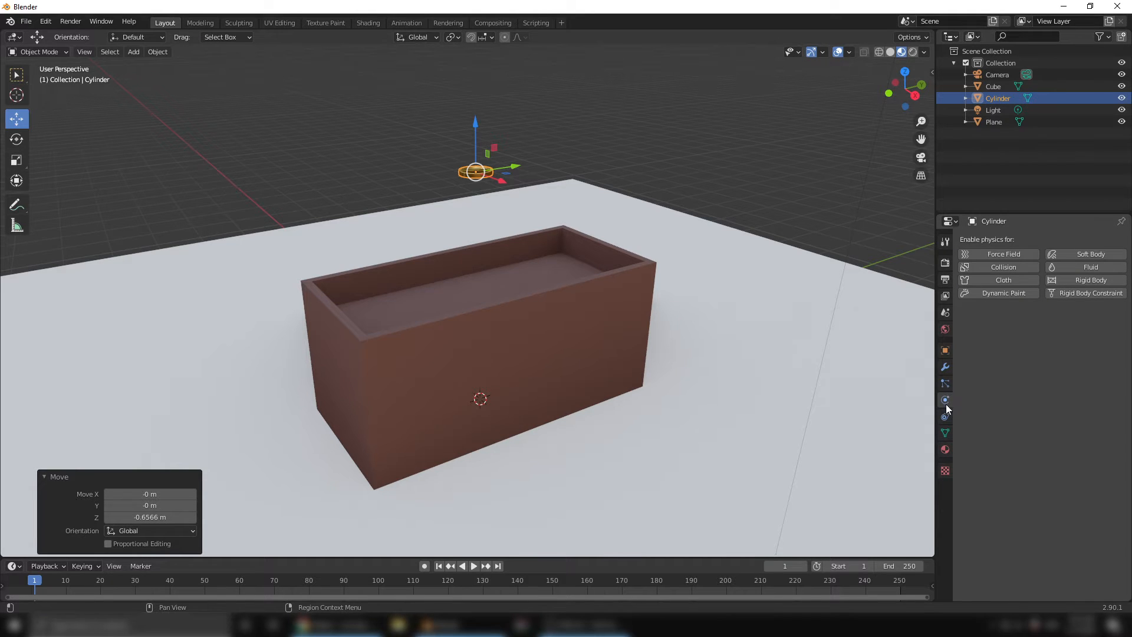
left_click(1081, 282)
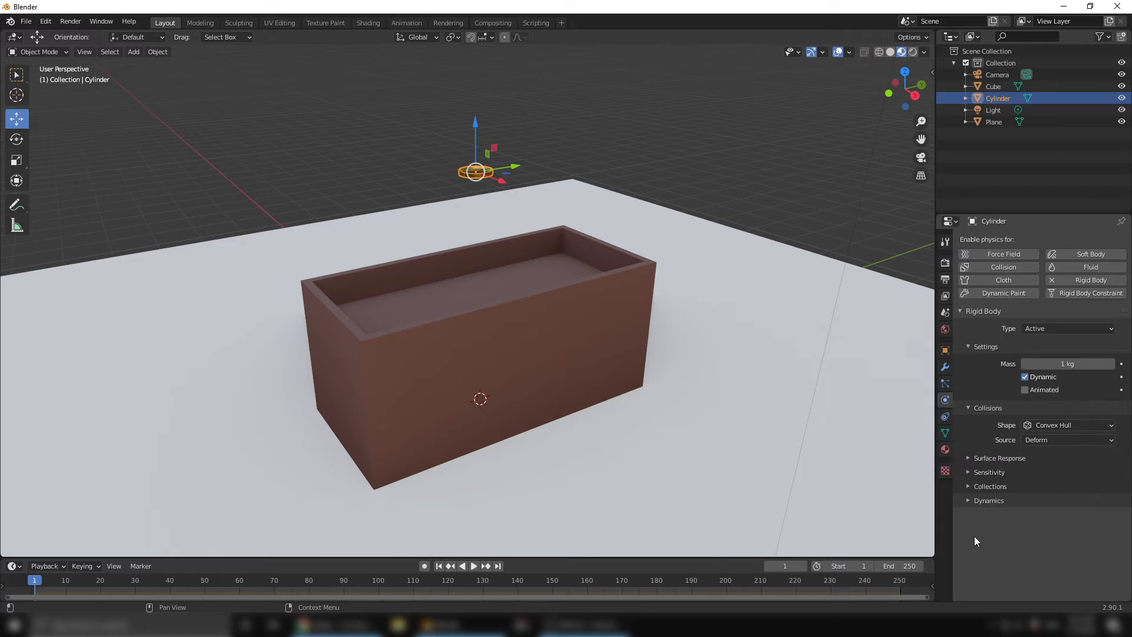
- Make the box a Passive rigid body with a Mesh collision shape
left_click(543, 308)
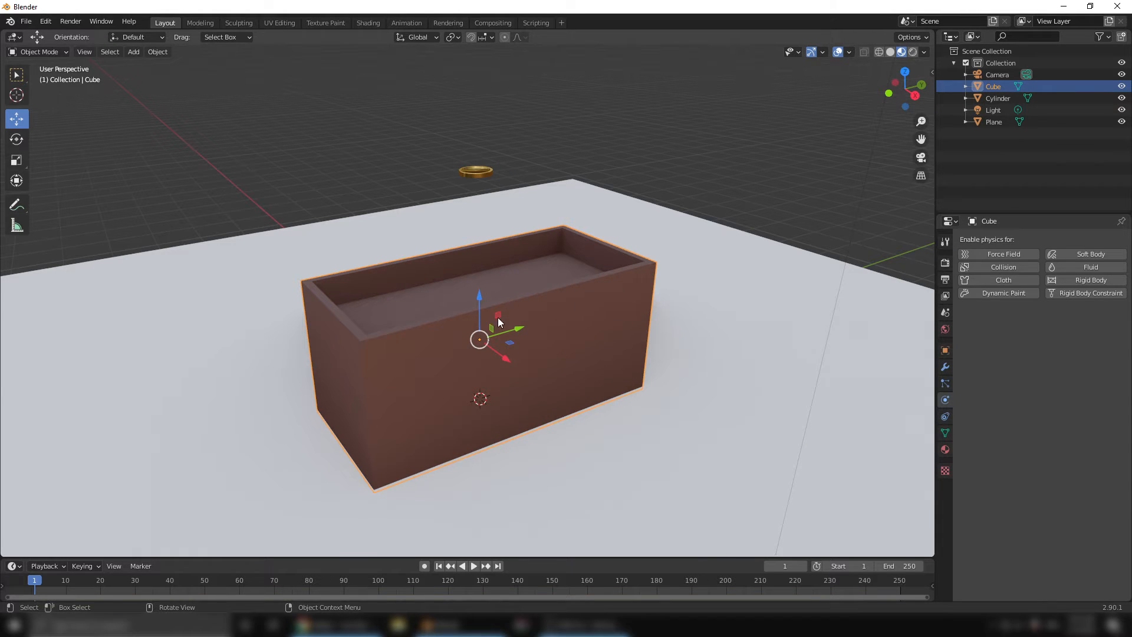
left_click(1092, 280)
left_click(1059, 329)
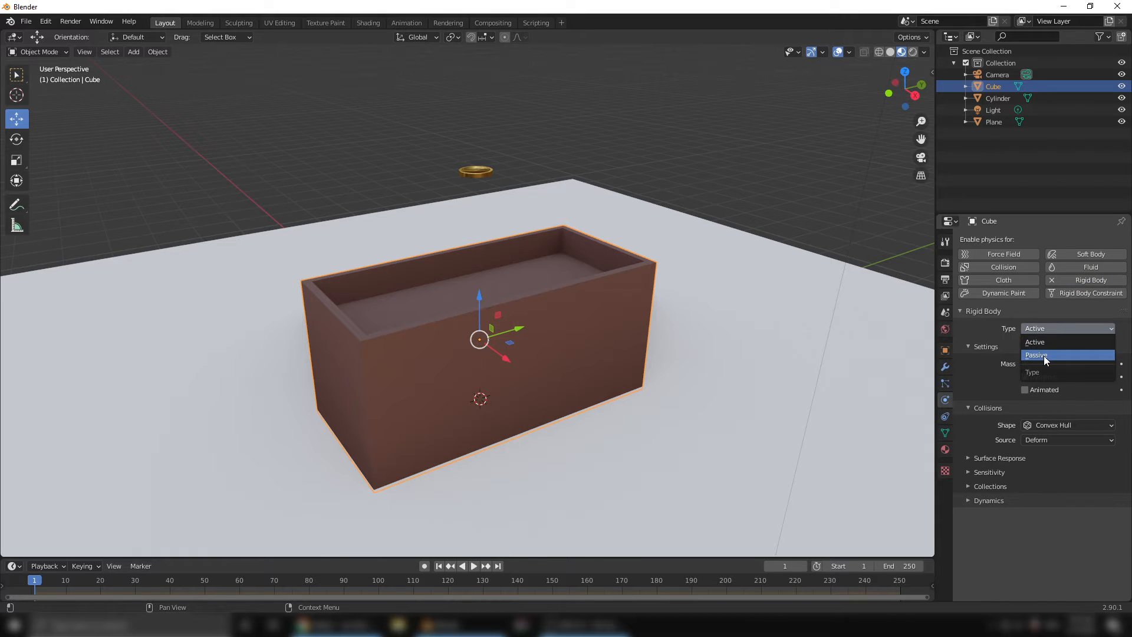
left_click(1044, 355)
left_click(1059, 400)
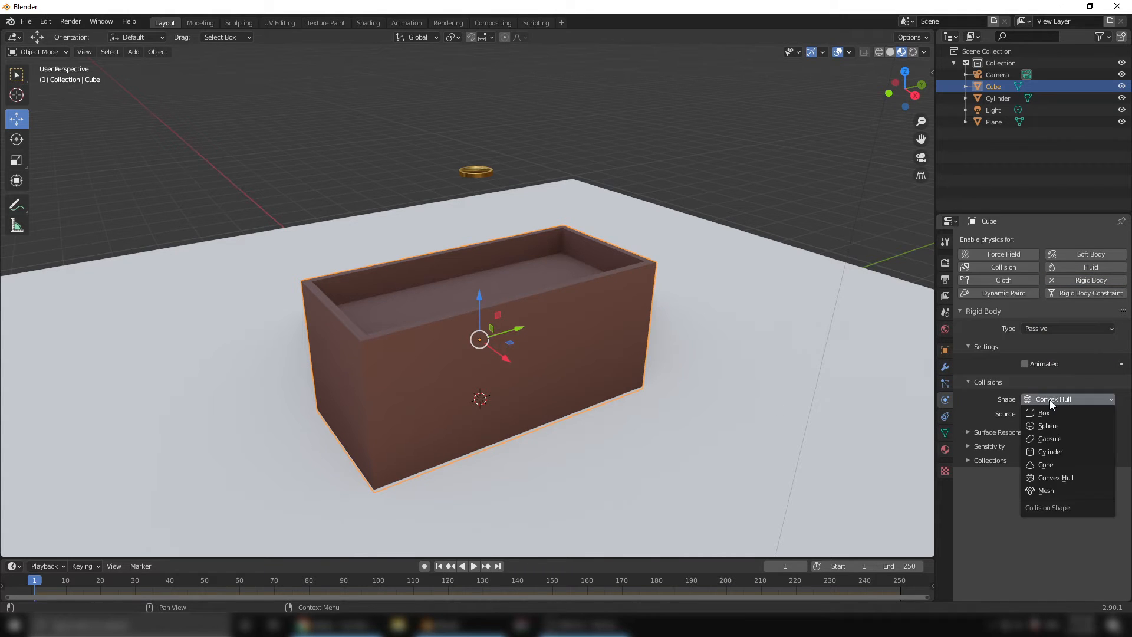
left_click(1050, 492)
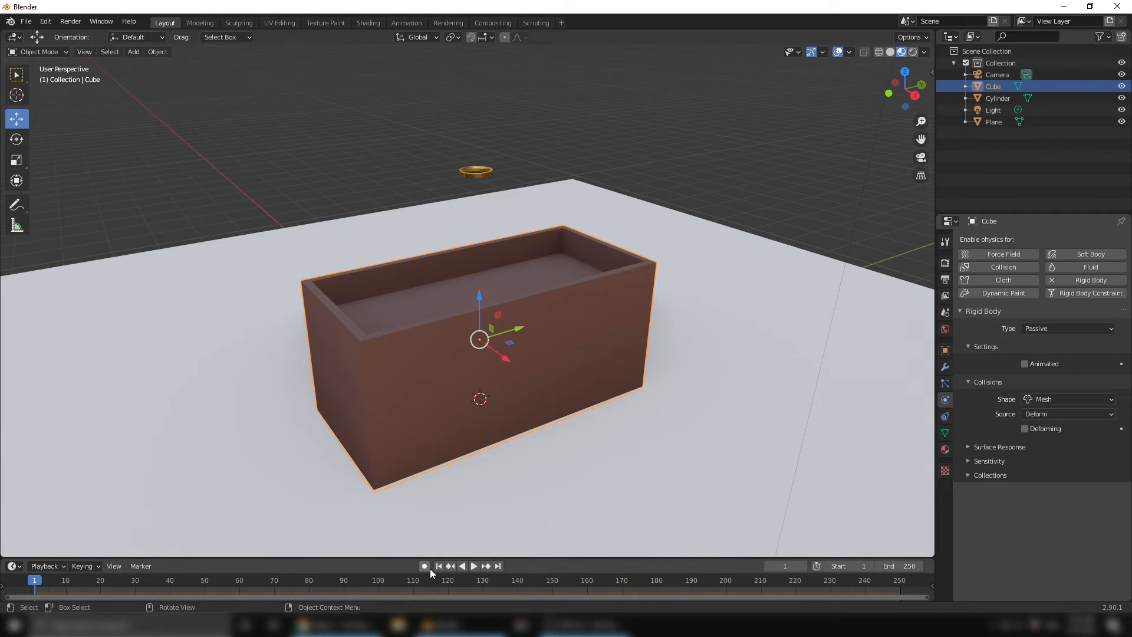
- Play the simulation of the cylinder dropping into the box, stop it, and return to frame 1
left_click(472, 566)
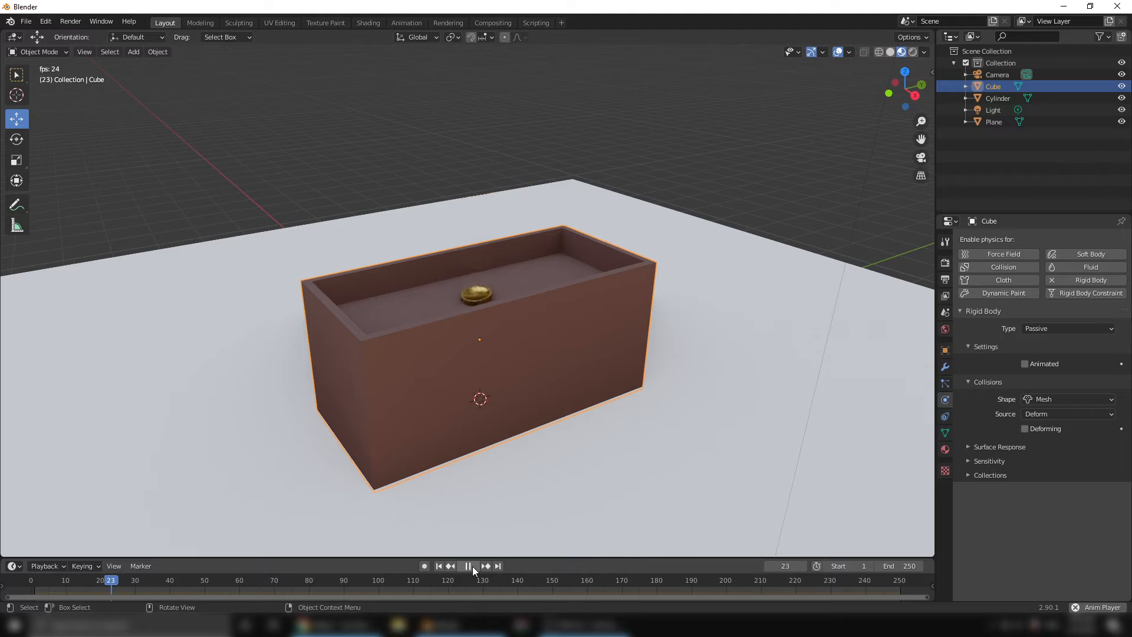
left_click(473, 566)
key("shift+Left")
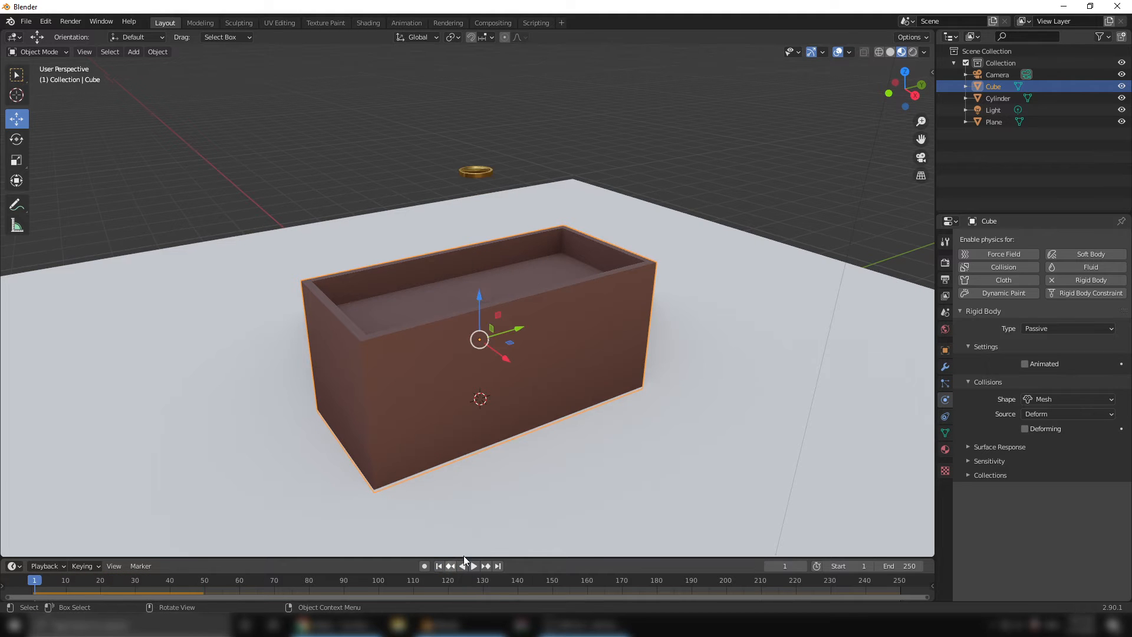
- Switch the viewport to Solid shading and select the small cylinder above the box
left_click(531, 134)
left_click(481, 168)
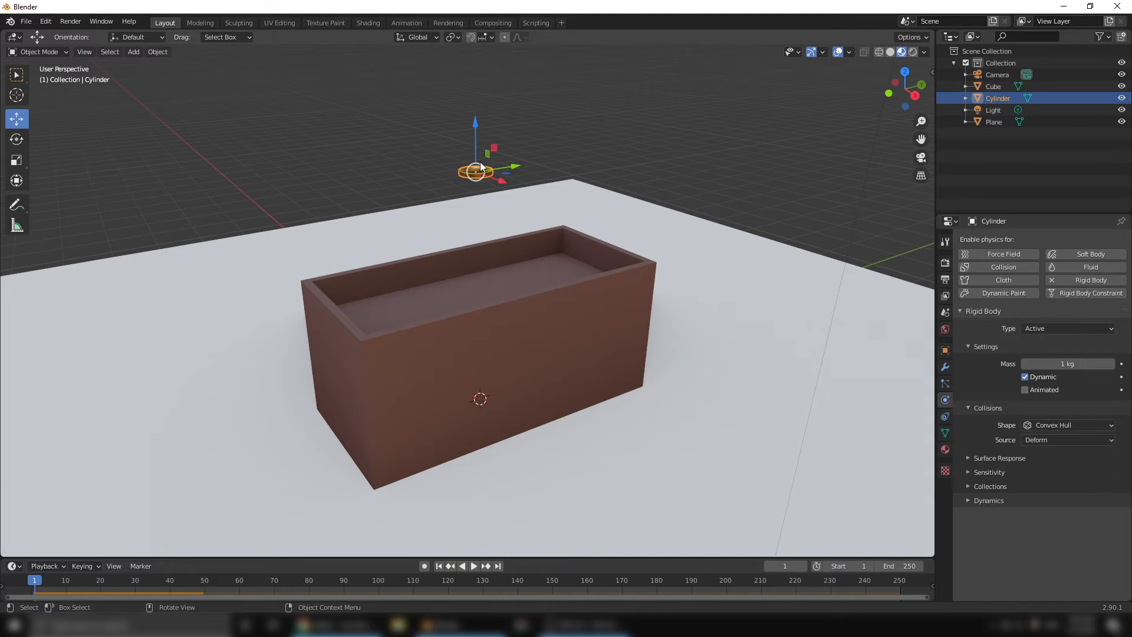
left_click(891, 52)
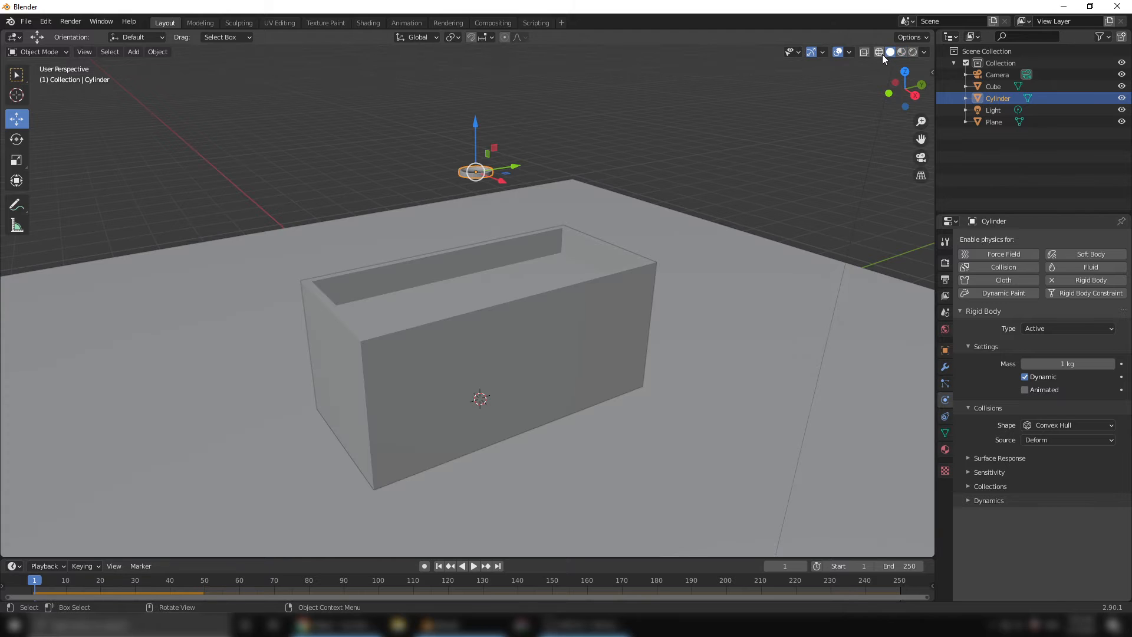
left_click(609, 137)
left_click(477, 177)
scroll(477, 180, "down", 1)
mouse_move(477, 180)
middle_mouse_down()
mouse_move(494, 192)
mouse_move(476, 201)
middle_mouse_up()
scroll(490, 193, "up", 1)
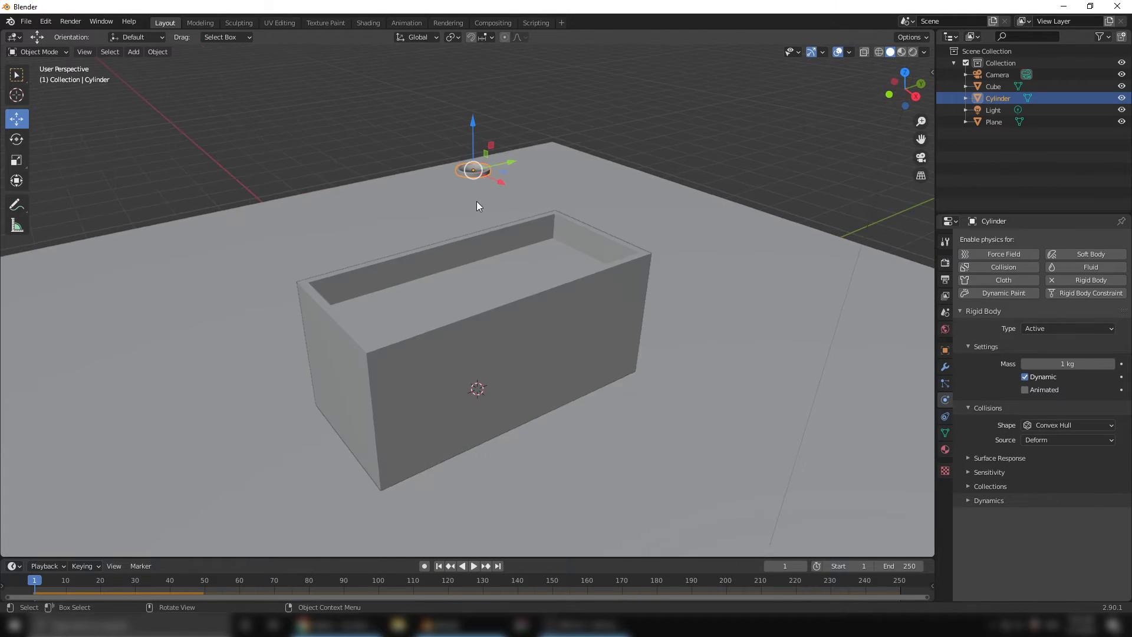
left_click(536, 89)
left_click(481, 173)
- Calculate the cylinder's rigid body mass from the Gold material preset
left_click(158, 52)
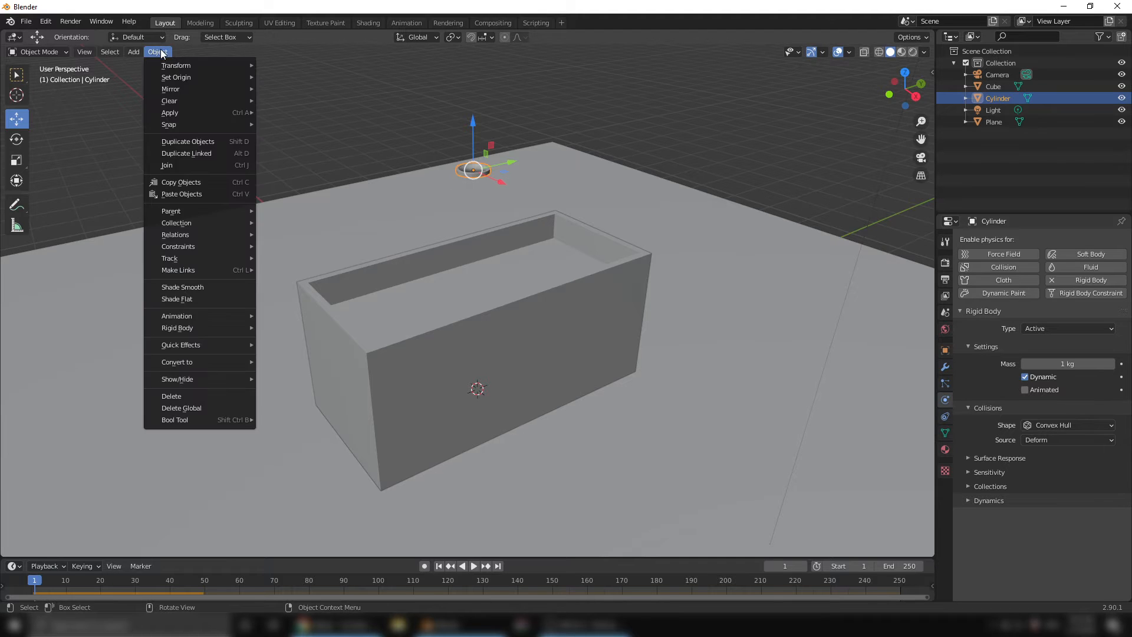
mouse_move(229, 331)
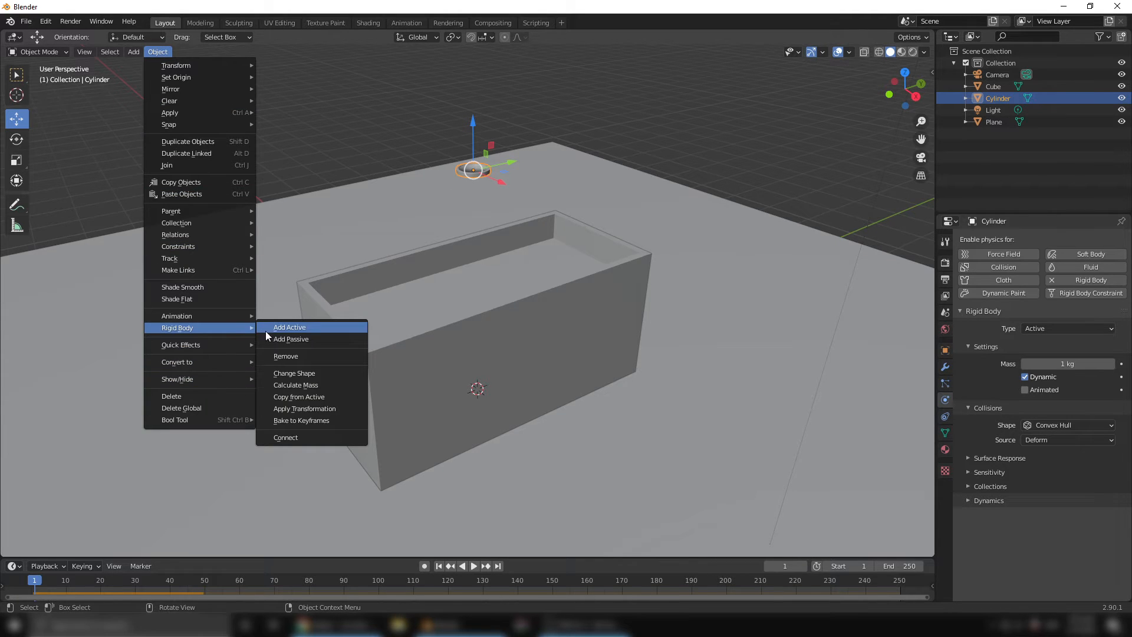
left_click(297, 385)
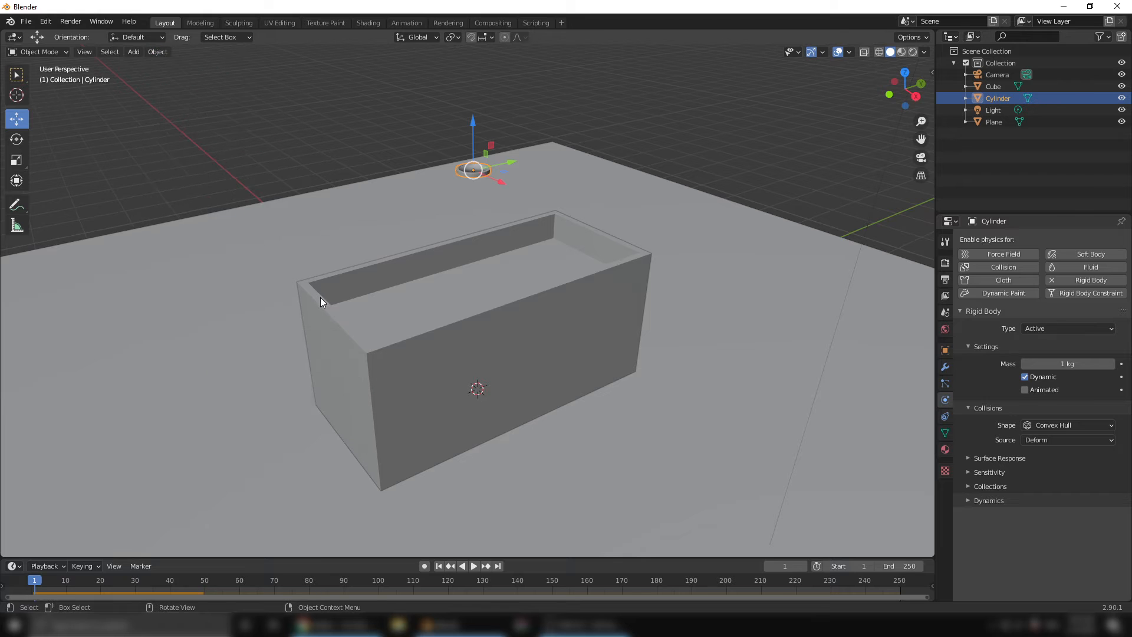
left_click(157, 52)
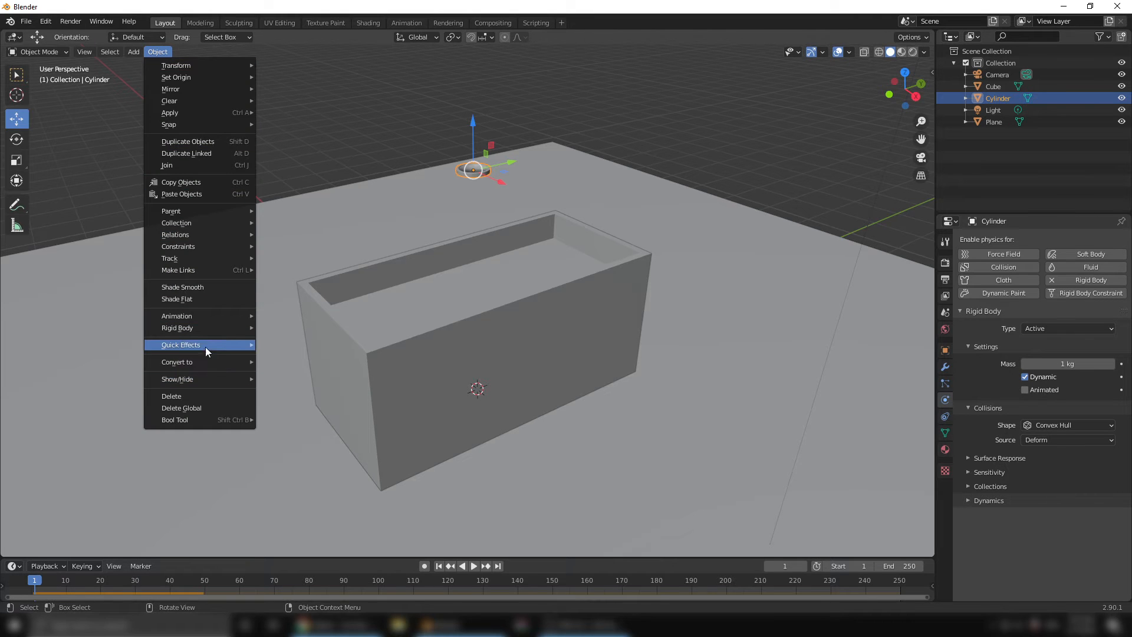
mouse_move(208, 345)
mouse_move(221, 325)
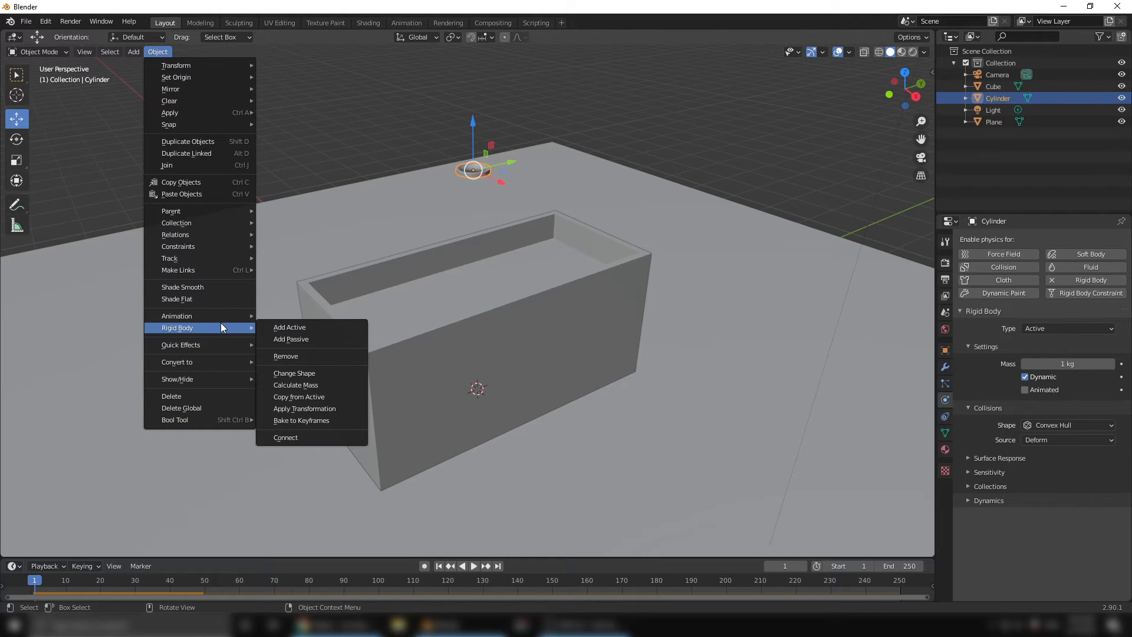
left_click(299, 385)
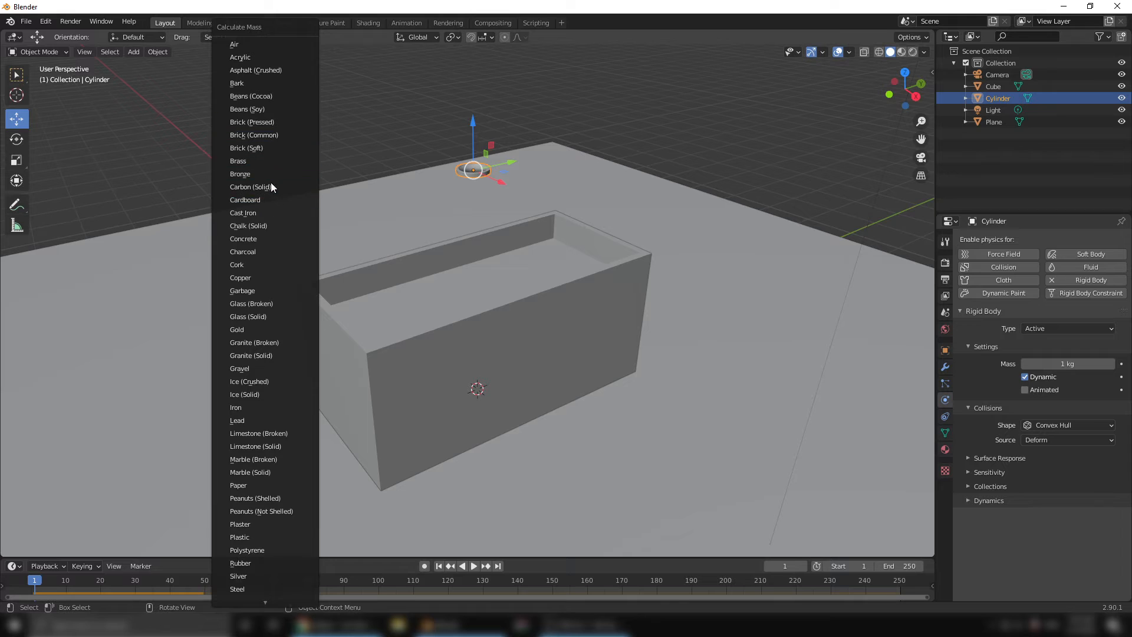
left_click(246, 330)
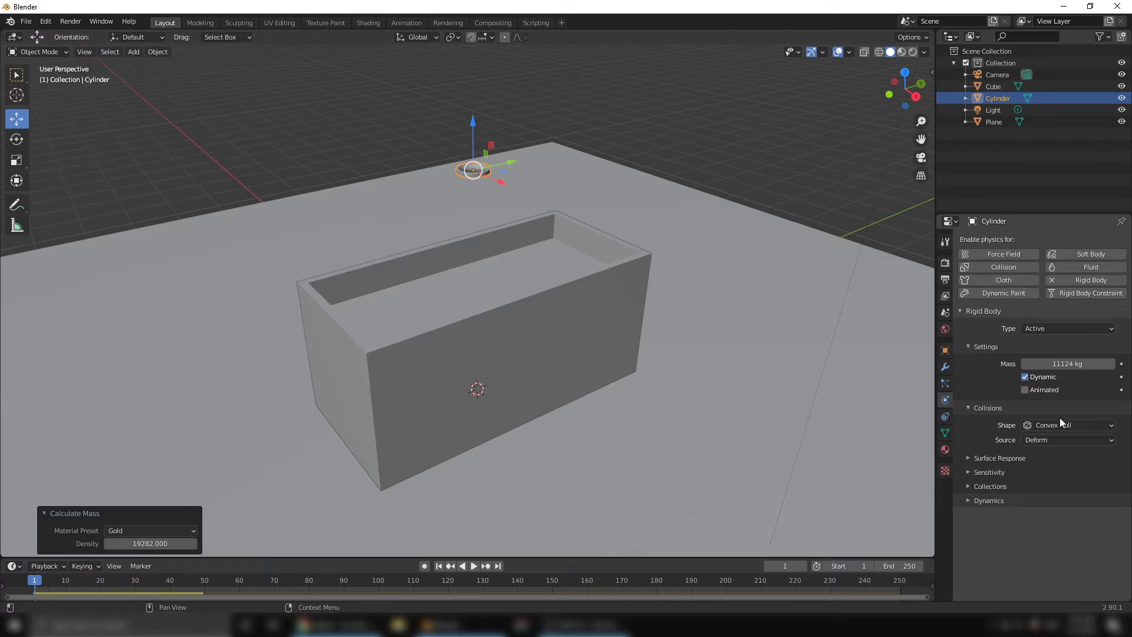
- Set the cylinder's rigid body mass to 0.1 kg
left_click(1067, 364)
left_click(1047, 364)
left_click_drag(1054, 363, 964, 365)
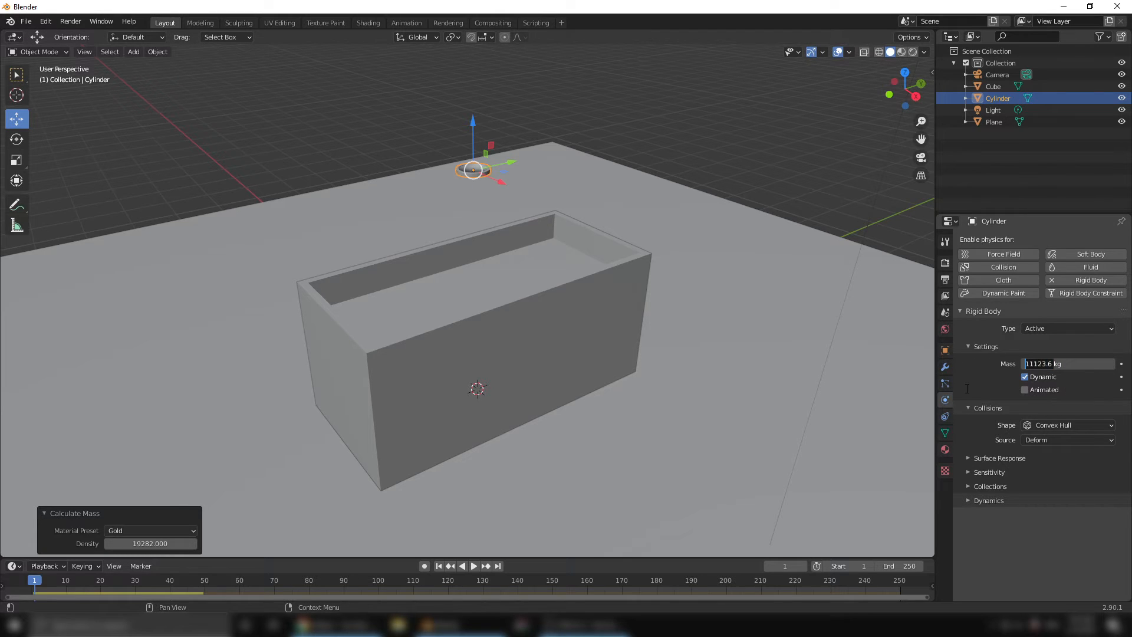
type("0.1")
key("Return")
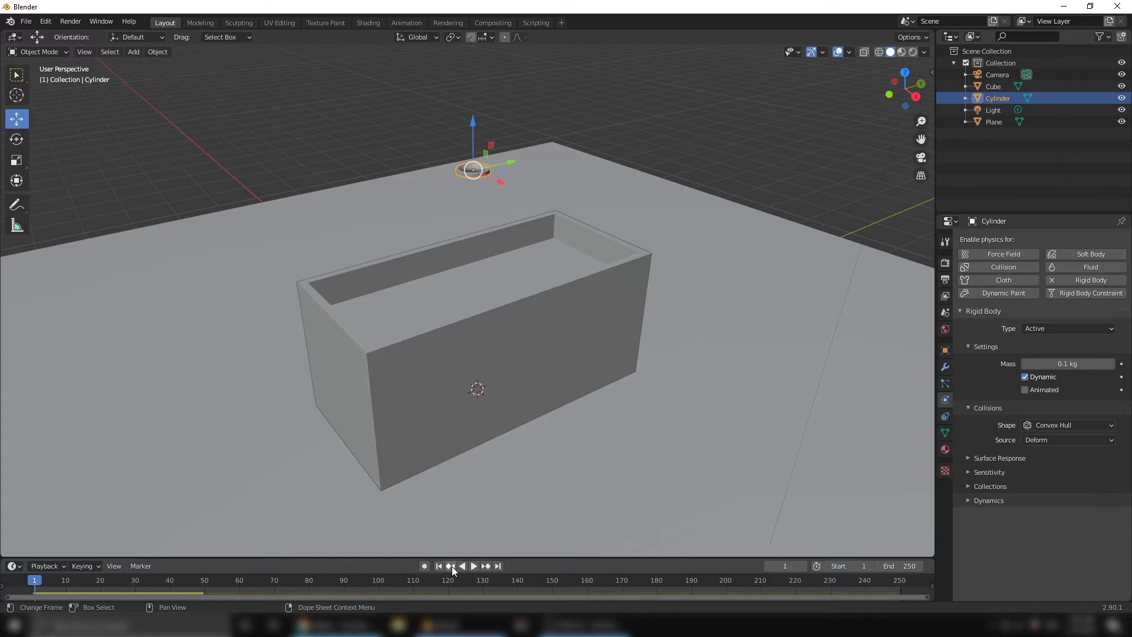
- Play the drop simulation with the lighter cylinder, stop it, and return to frame 1
left_click(476, 565)
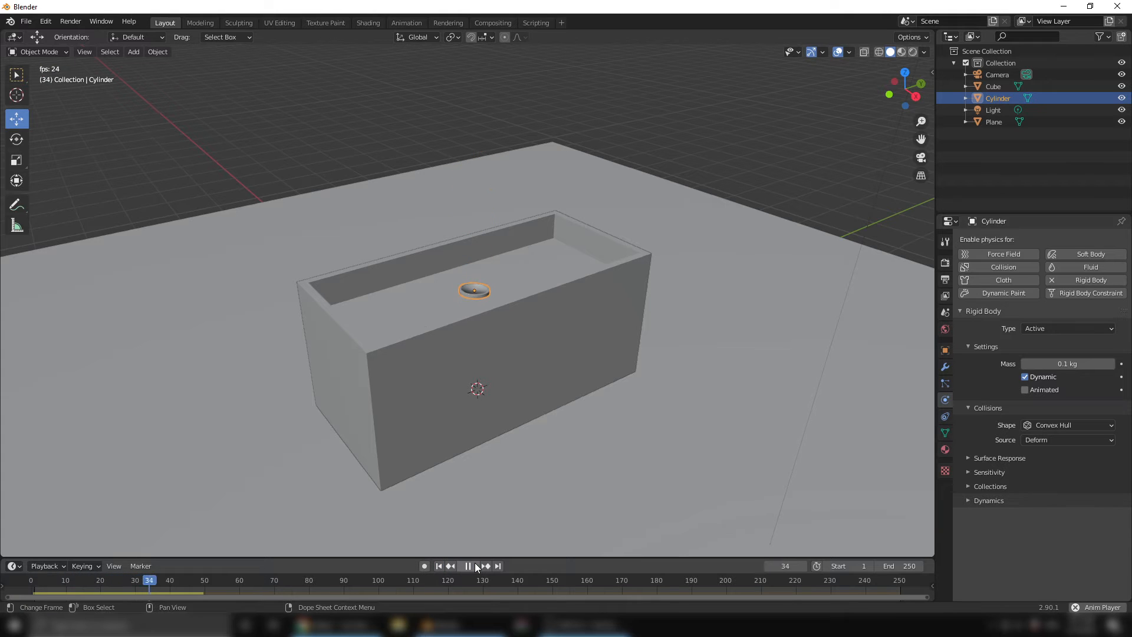
left_click(476, 567)
left_click(439, 566)
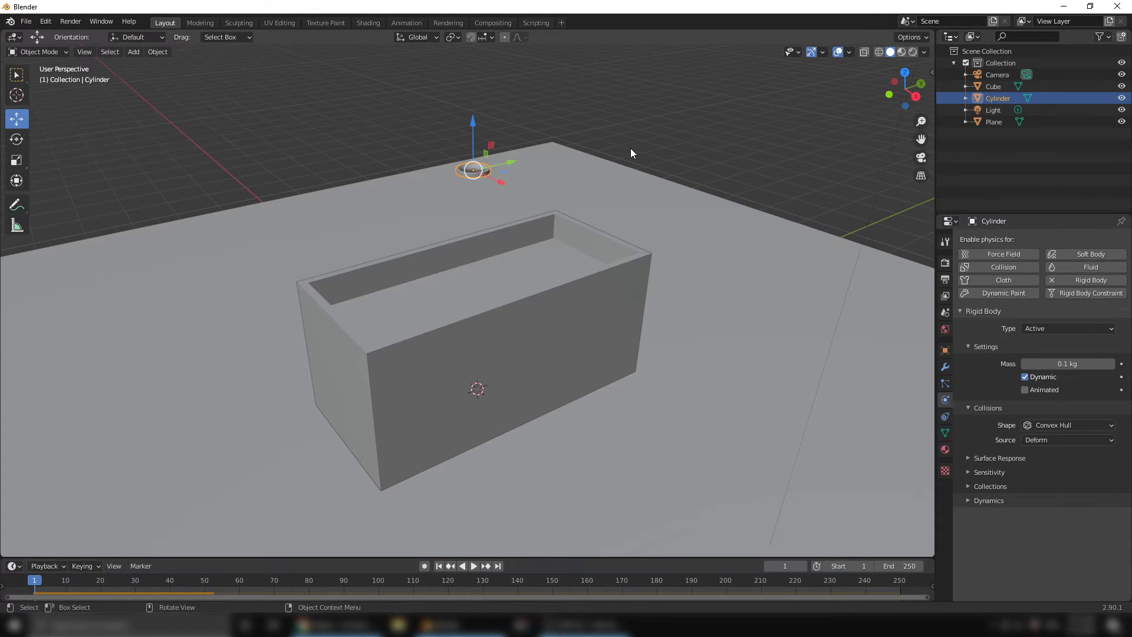
- Create a linked duplicate of the small cylinder and raise it along Z so it sits just above the original
middle_click_drag(631, 147, 622, 131)
left_click(521, 159)
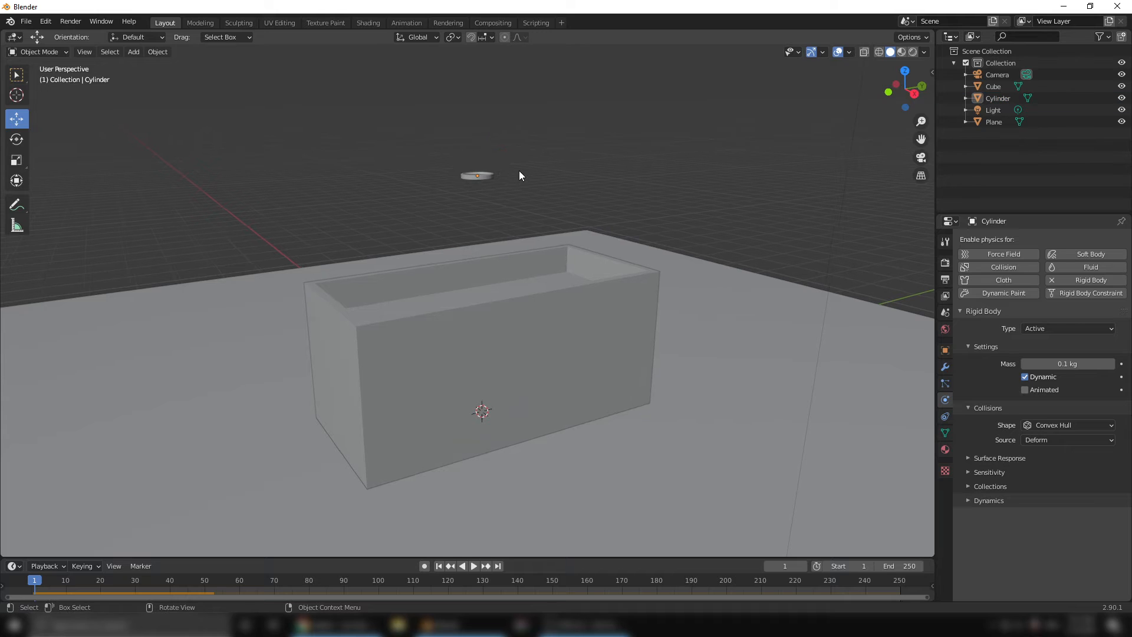
left_click_drag(463, 164, 483, 206)
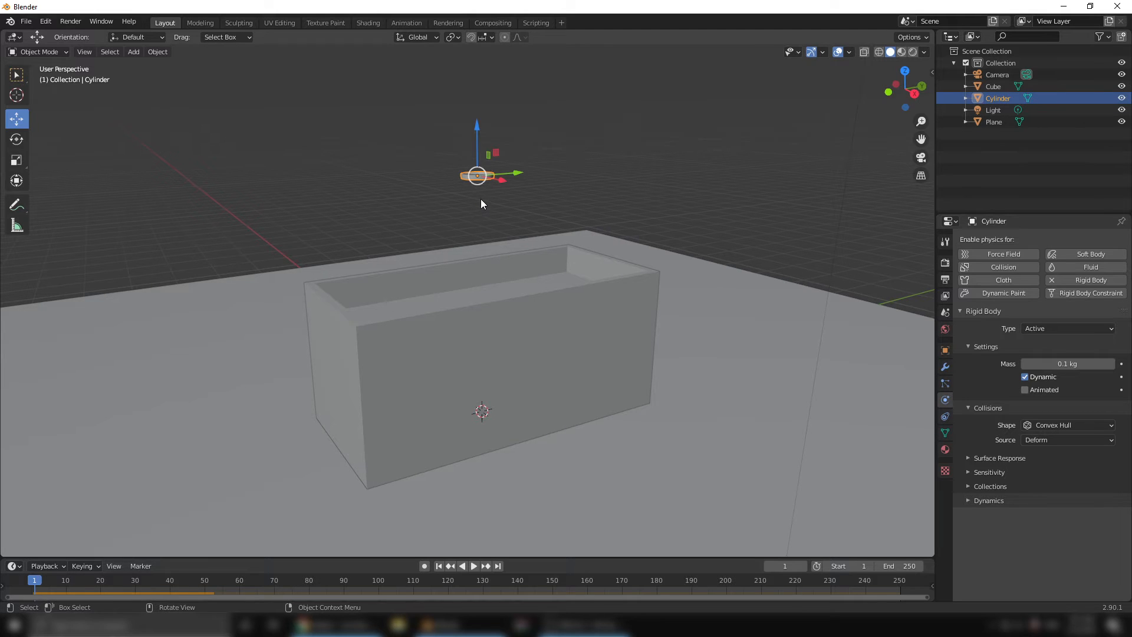
key("alt+d")
right_click(481, 201)
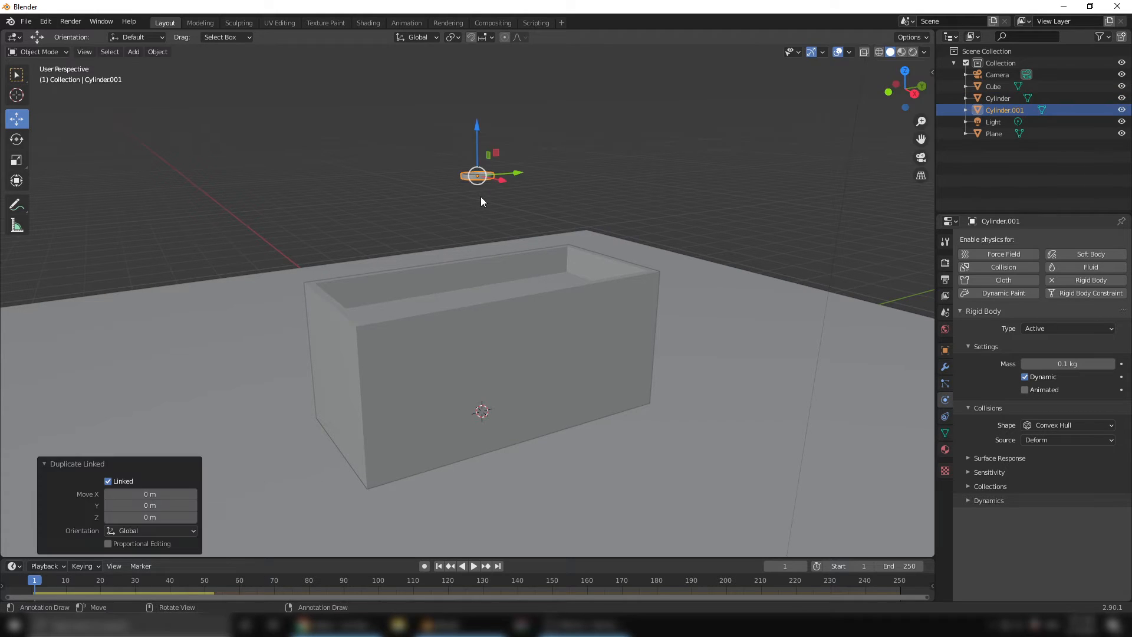
key("g")
key("z")
left_click(462, 148)
left_click(416, 143)
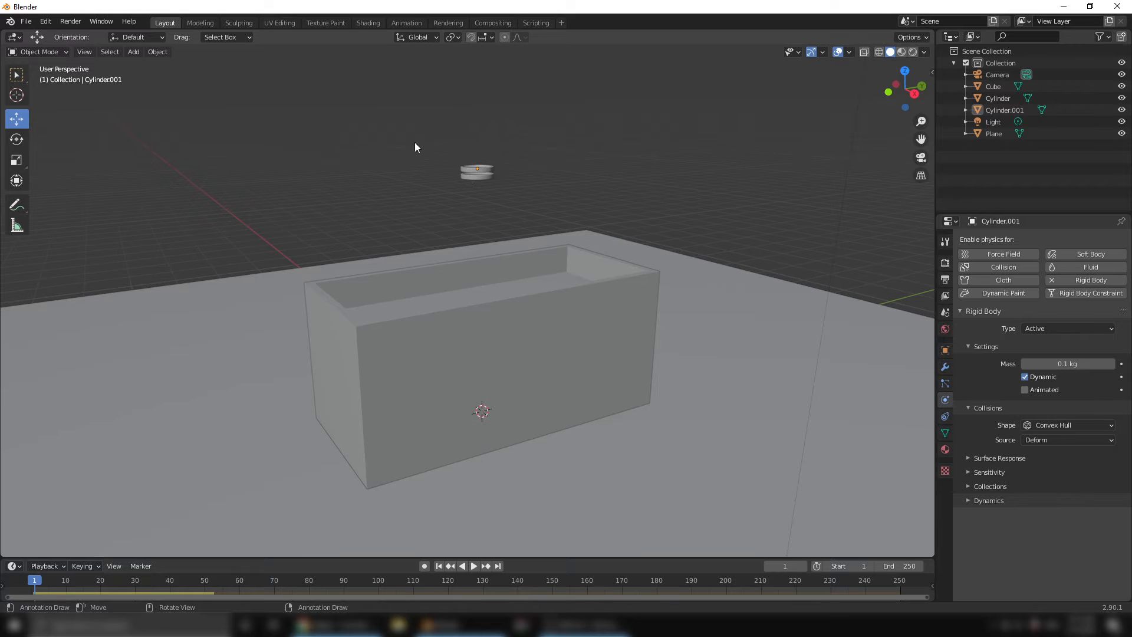
- Select both stacked cylinders and make two sets of linked duplicates of them in place
left_click_drag(415, 143, 504, 210)
key("alt+d")
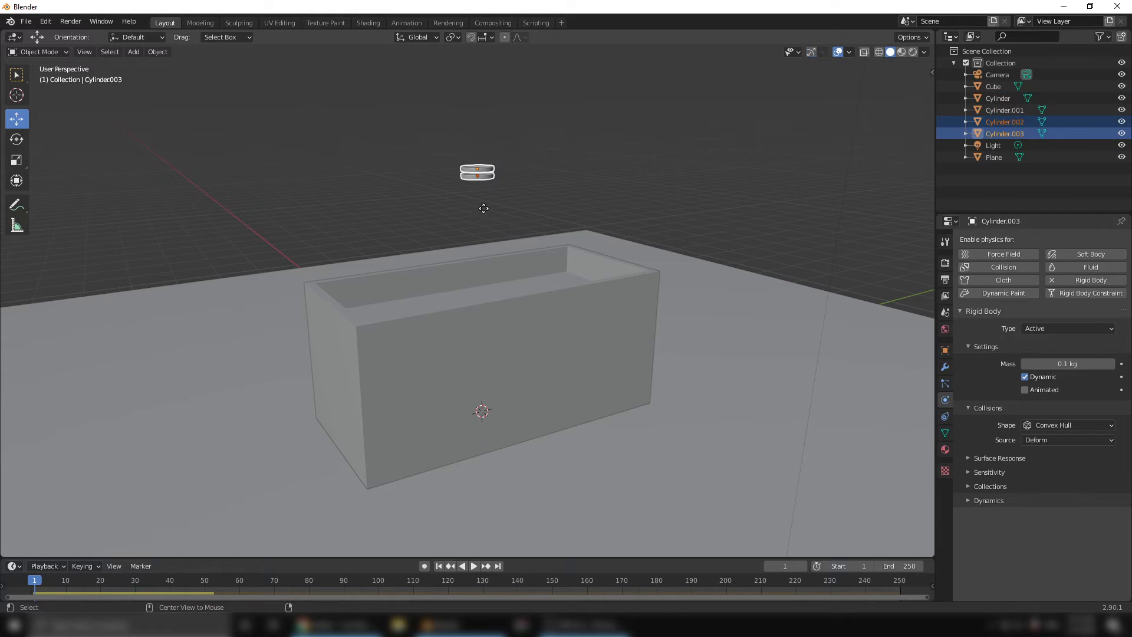
right_click(485, 210)
key("alt+d")
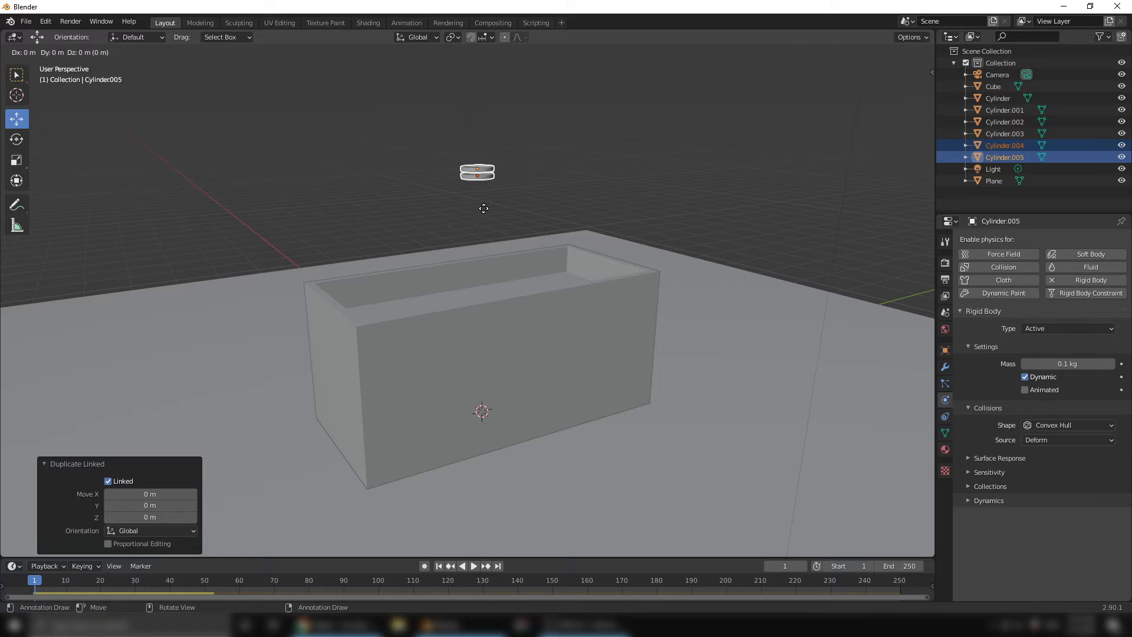
right_click(484, 209)
- Play the simulation of the six cylinders falling into the box, stop it, and return to frame 1
left_click(473, 566)
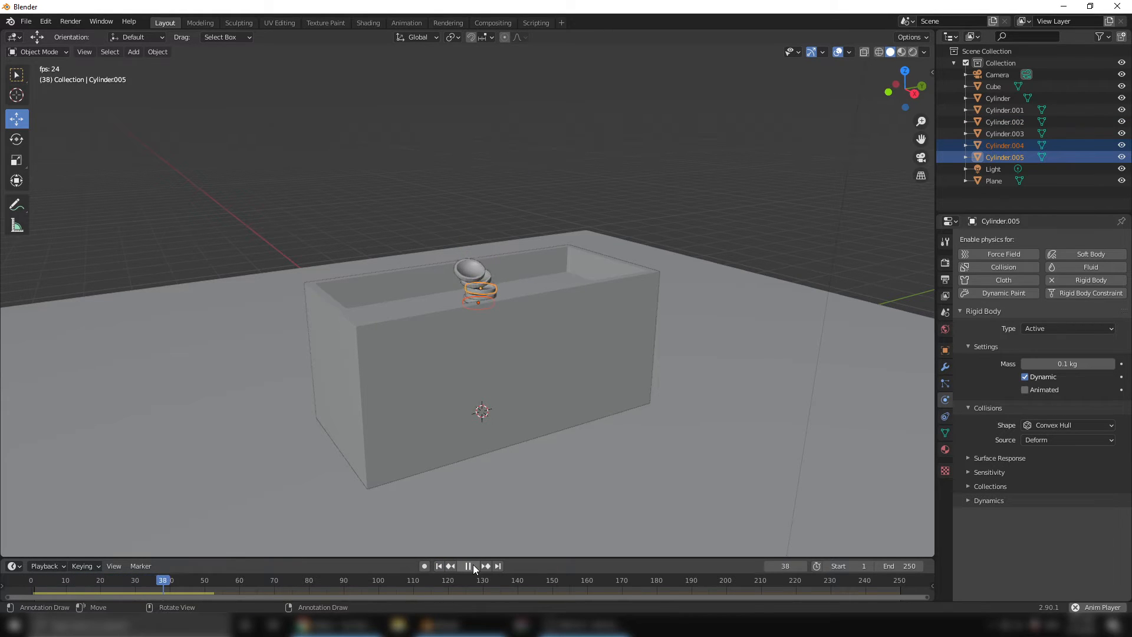
left_click(474, 566)
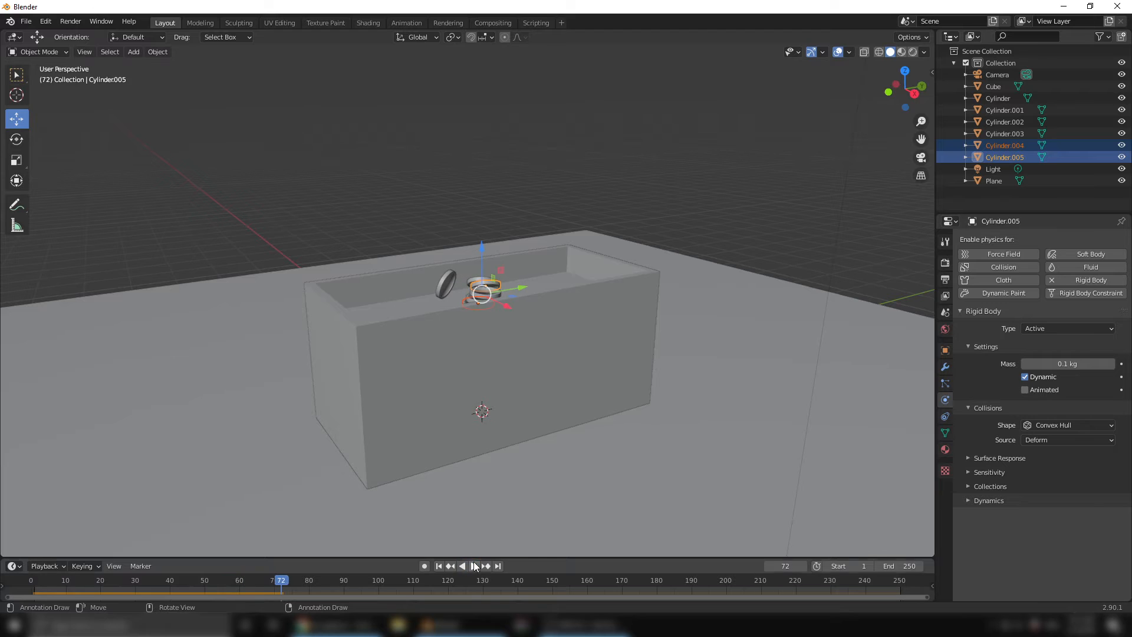
left_click(438, 566)
- Select the whole cylinder stack and, in top view, lay out linked duplicates of it in a row along the box's length
left_click_drag(421, 131, 508, 211)
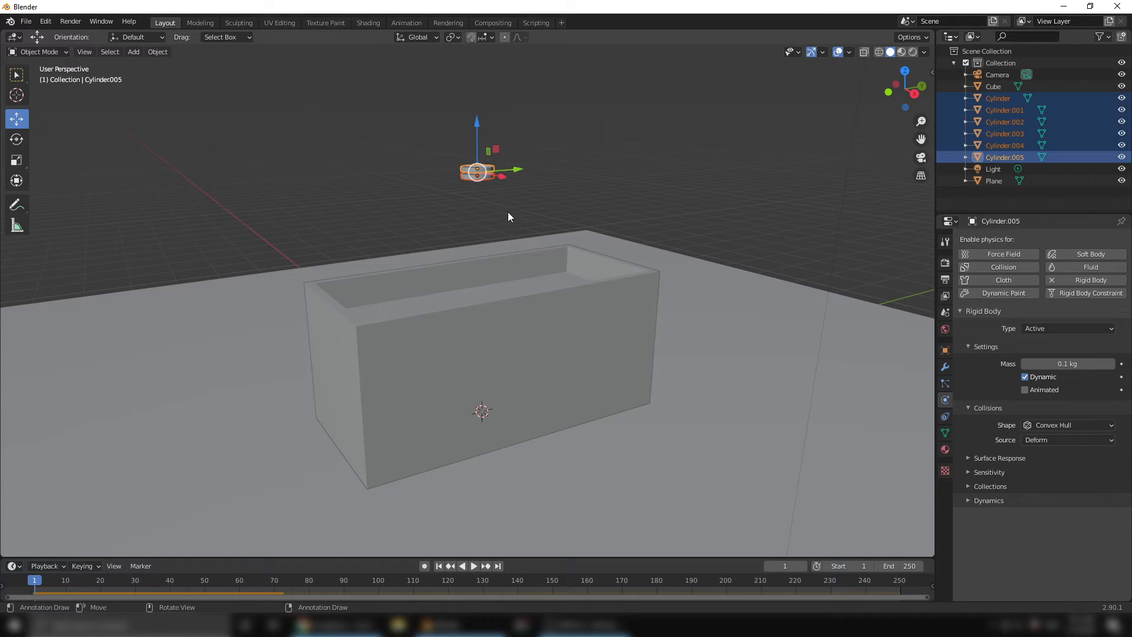
left_click(905, 70)
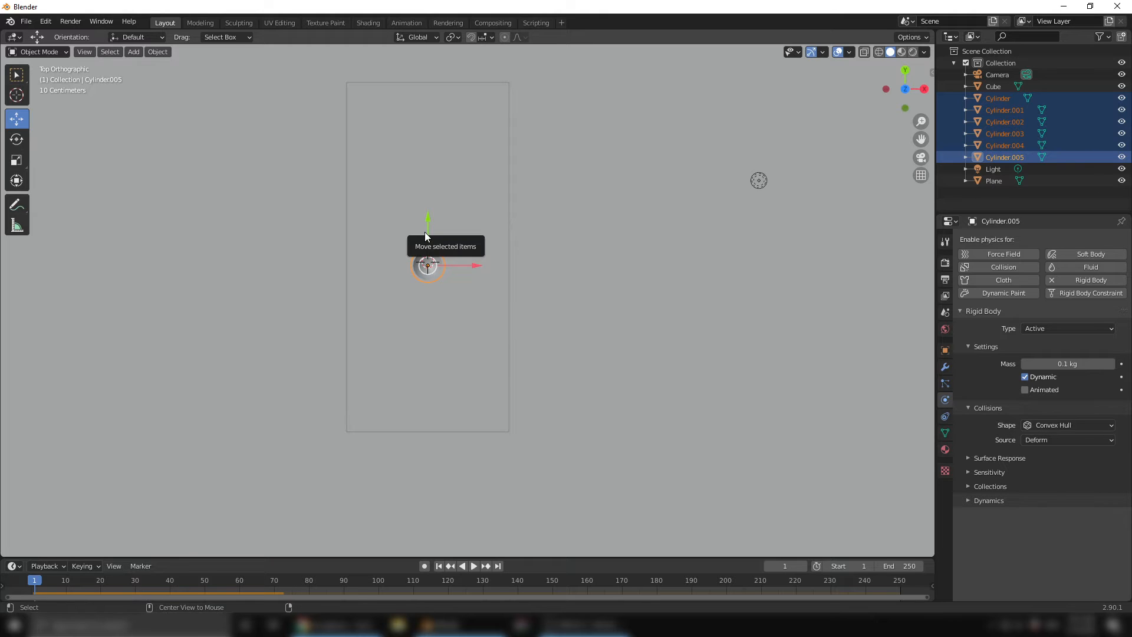
key("alt+d")
key("Escape")
left_click_drag(428, 224, 425, 278)
key("alt+d")
right_click(436, 180)
key("alt+d")
right_click(437, 143)
key("alt+d")
right_click(436, 110)
key("alt+d")
right_click(425, 277)
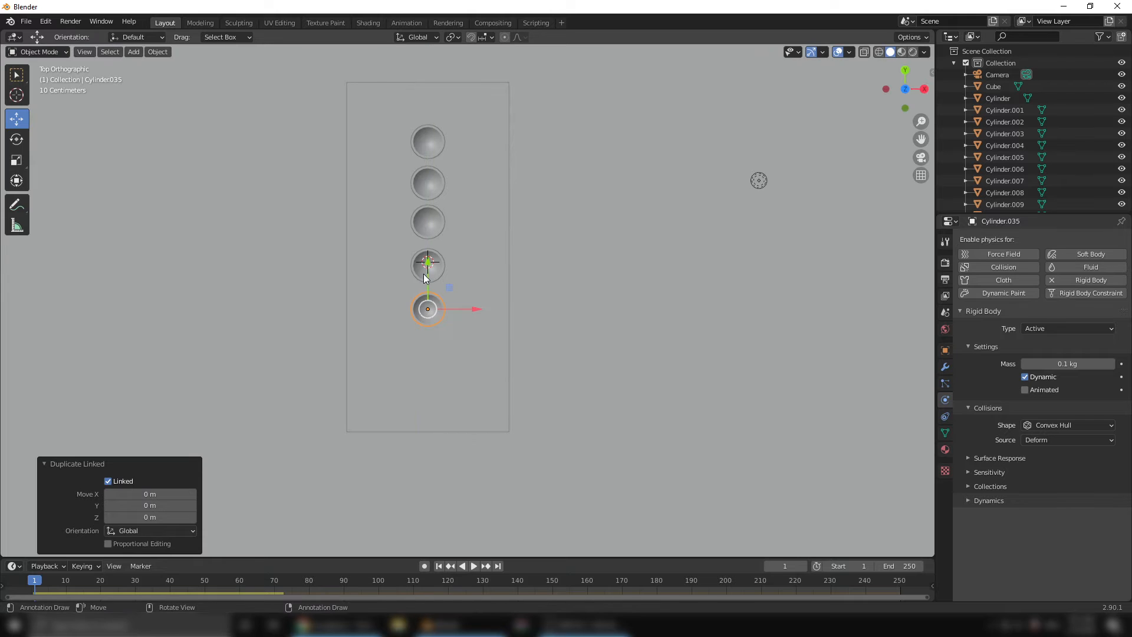
- Extend the row along Y to seven stacks with linked duplicates, offsetting the last two about -0.57 m and -0.54 m
key("alt+d")
key("y")
left_click(417, 309)
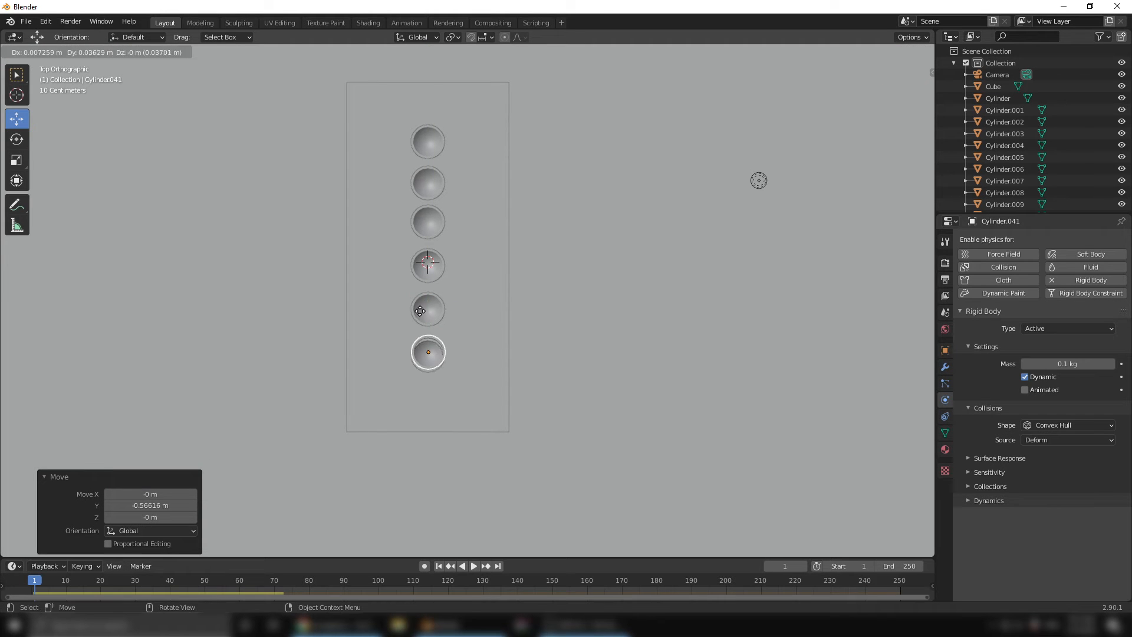
key("alt+d")
key("y")
left_click(431, 356)
- Play the simulation of the full row of cylinders dropping, stop it, inspect the box, and return to frame 1
middle_click_drag(515, 328, 464, 221)
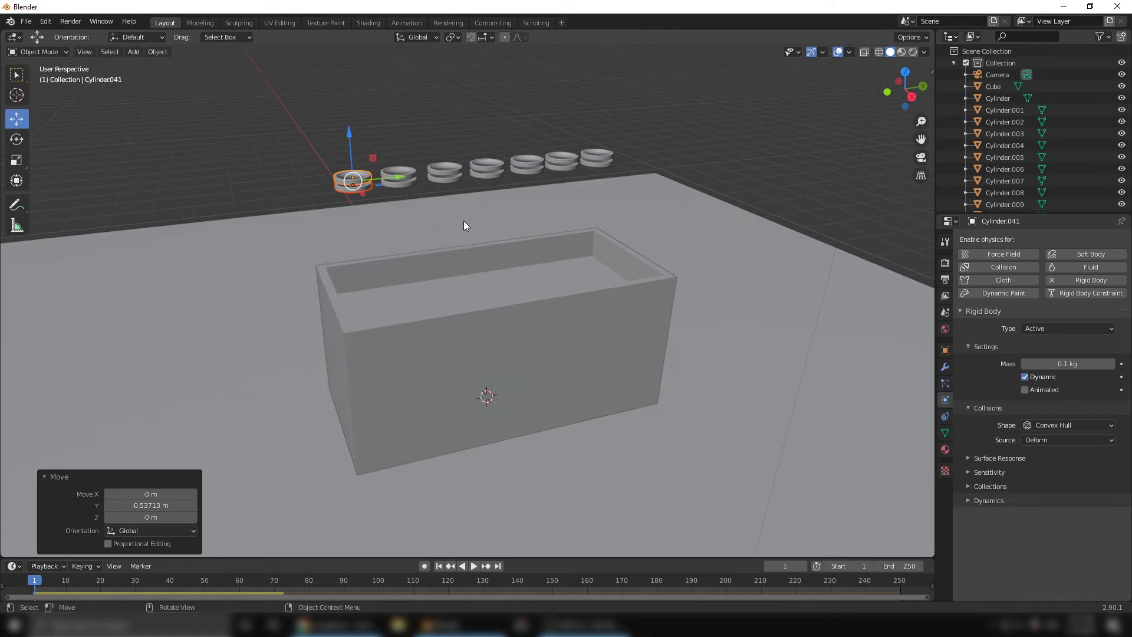
left_click(475, 567)
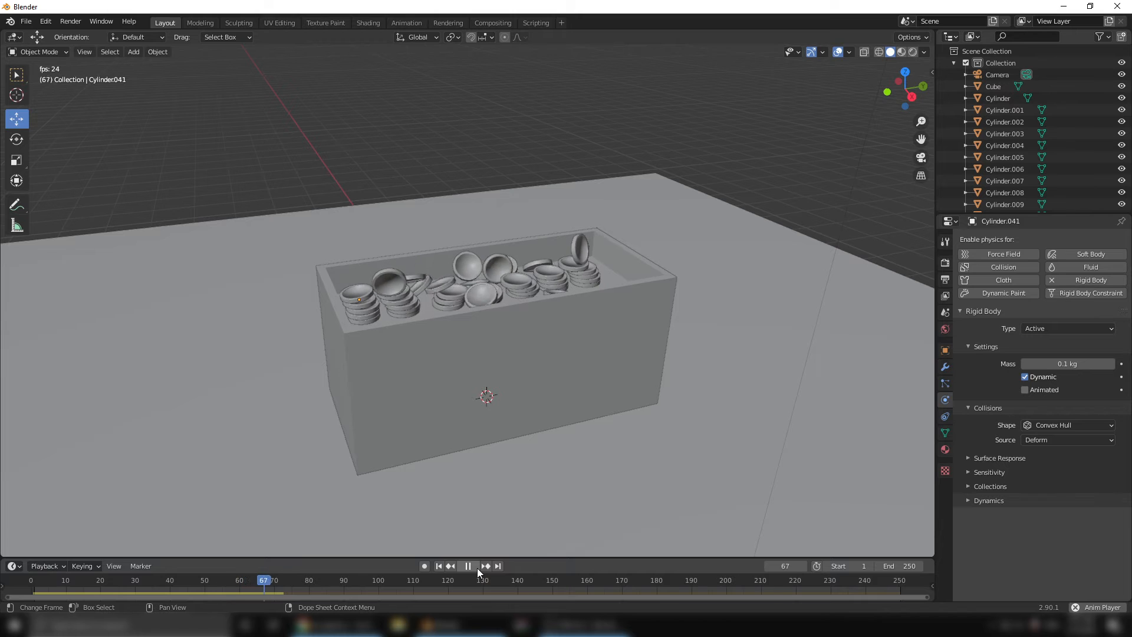
left_click(477, 567)
middle_click_drag(525, 366, 547, 332)
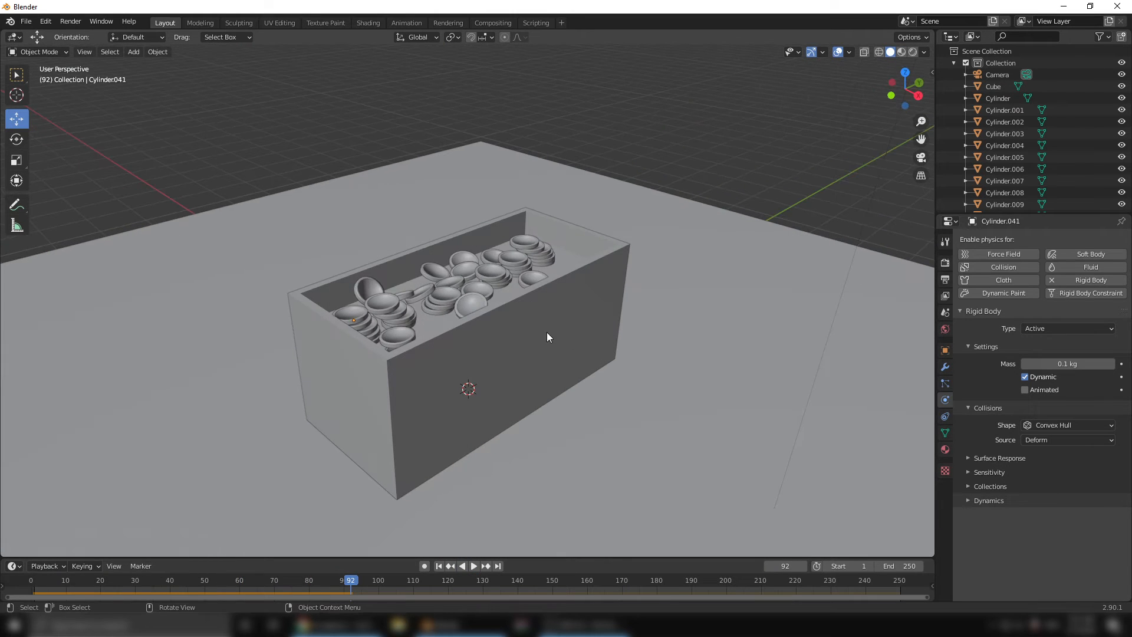
left_click(439, 566)
- Select all the cylinders and, in top view with Wireframe shading, shift the row about -0.41 m along X and 0.20 m along Y
middle_click_drag(475, 231, 491, 191)
left_click_drag(358, 124, 462, 177)
left_click(906, 71)
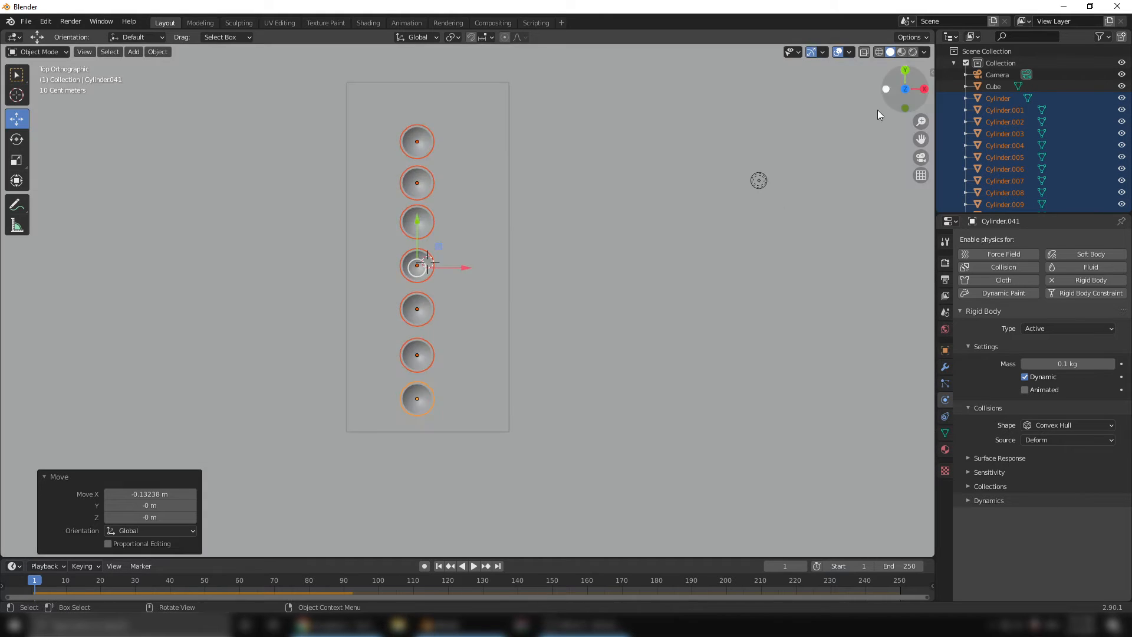
left_click(879, 53)
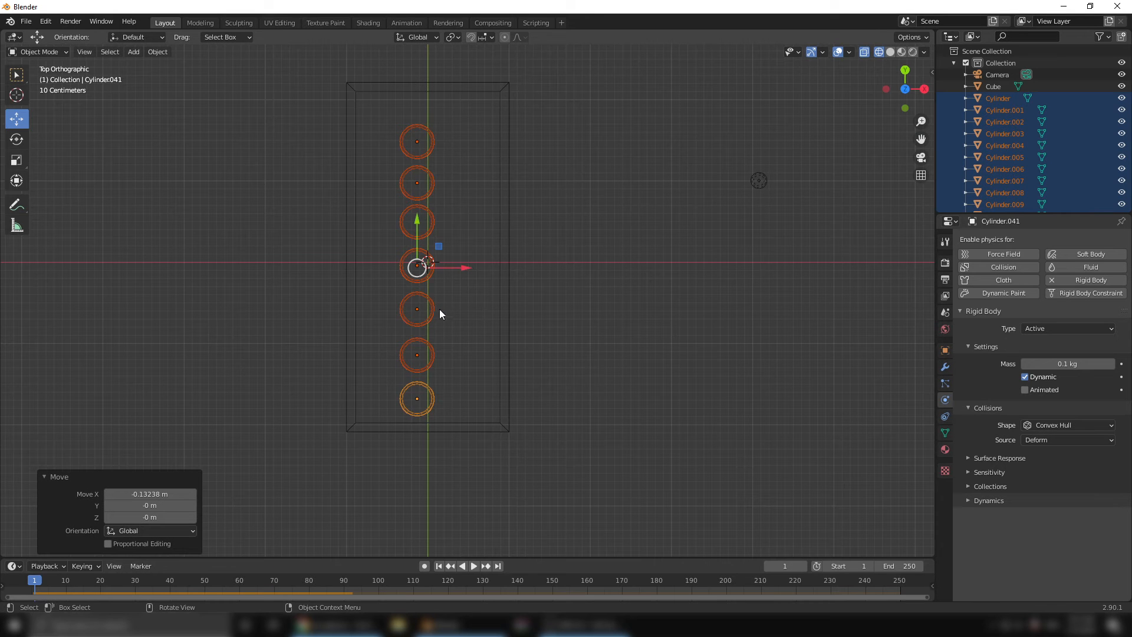
left_click_drag(469, 271, 430, 263)
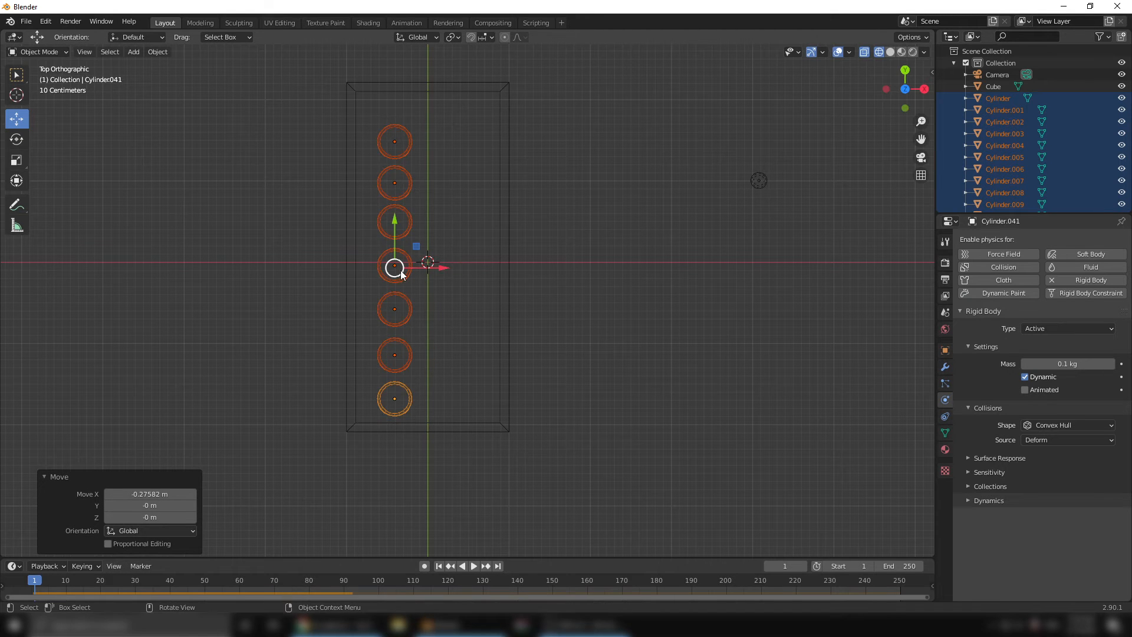
left_click_drag(395, 219, 394, 214)
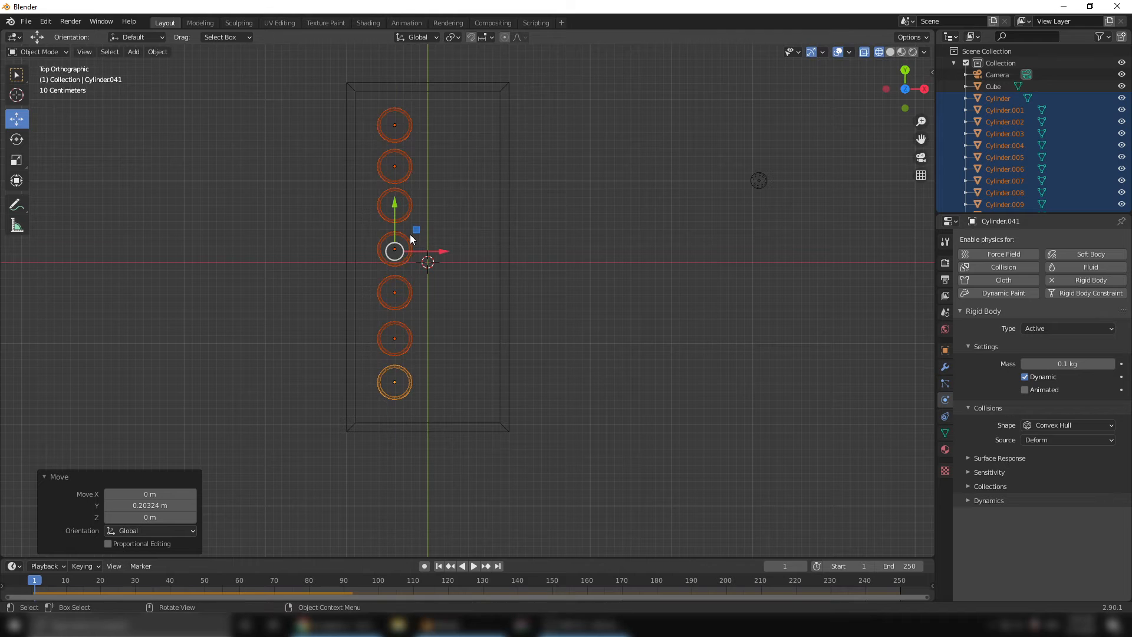
- Create two linked duplicates of the cylinder row and space them along X to form three parallel rows
key("alt+d")
left_click(409, 235)
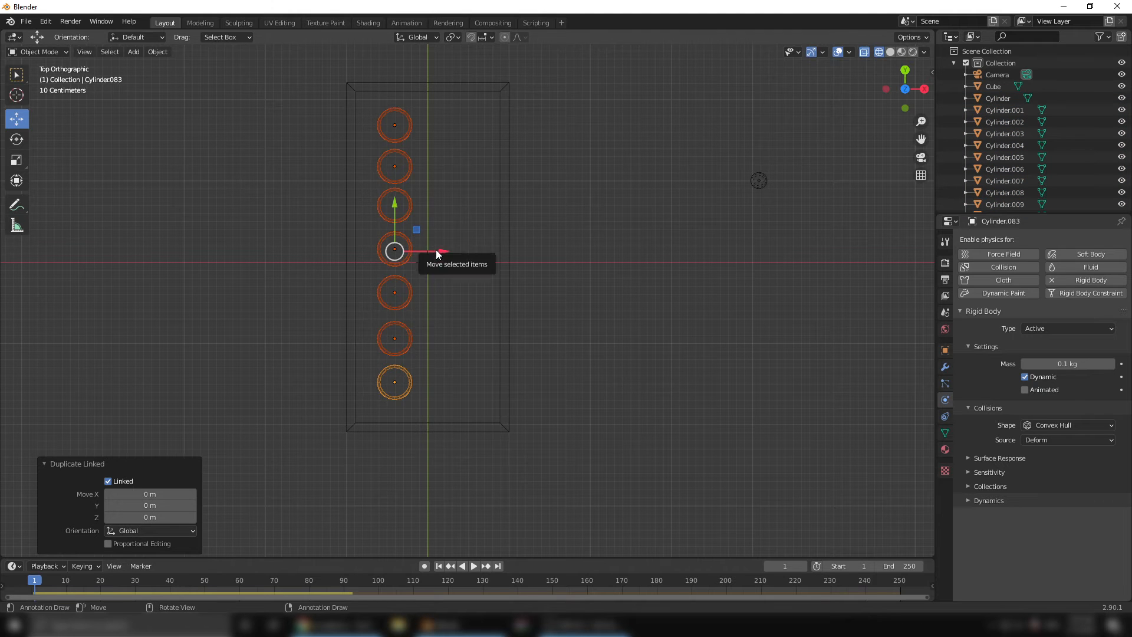
left_click_drag(437, 252, 481, 252)
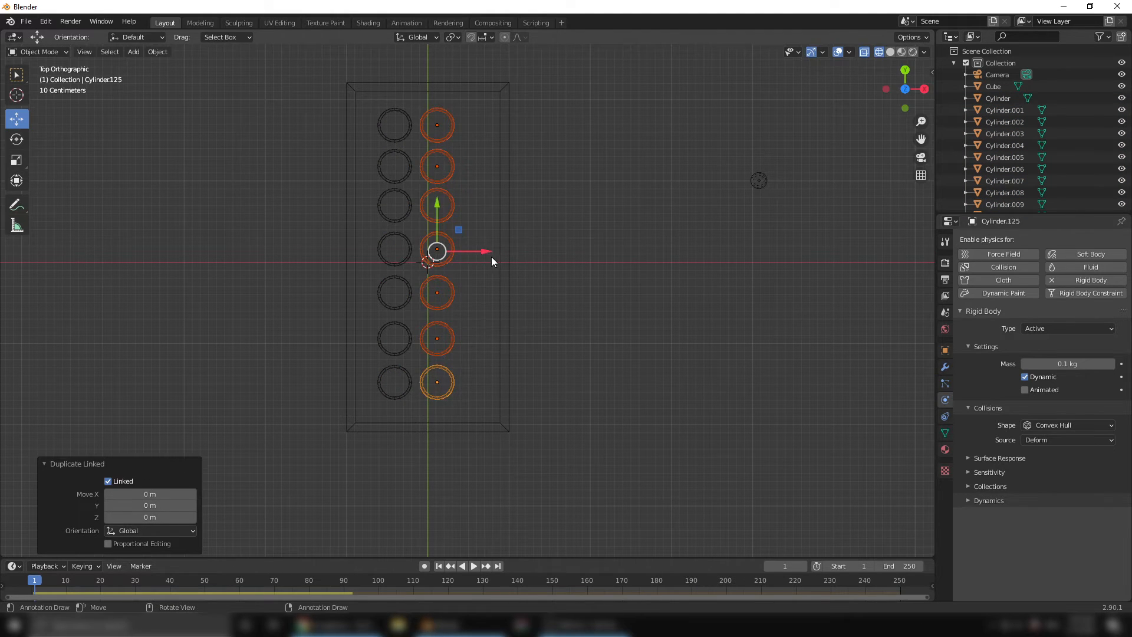
key("alt+d")
left_click(543, 288)
- Select all the cylinder rows, create linked duplicates of them, and raise the copies about 0.23 m along Z
middle_click_drag(542, 288, 471, 154)
left_click(383, 146)
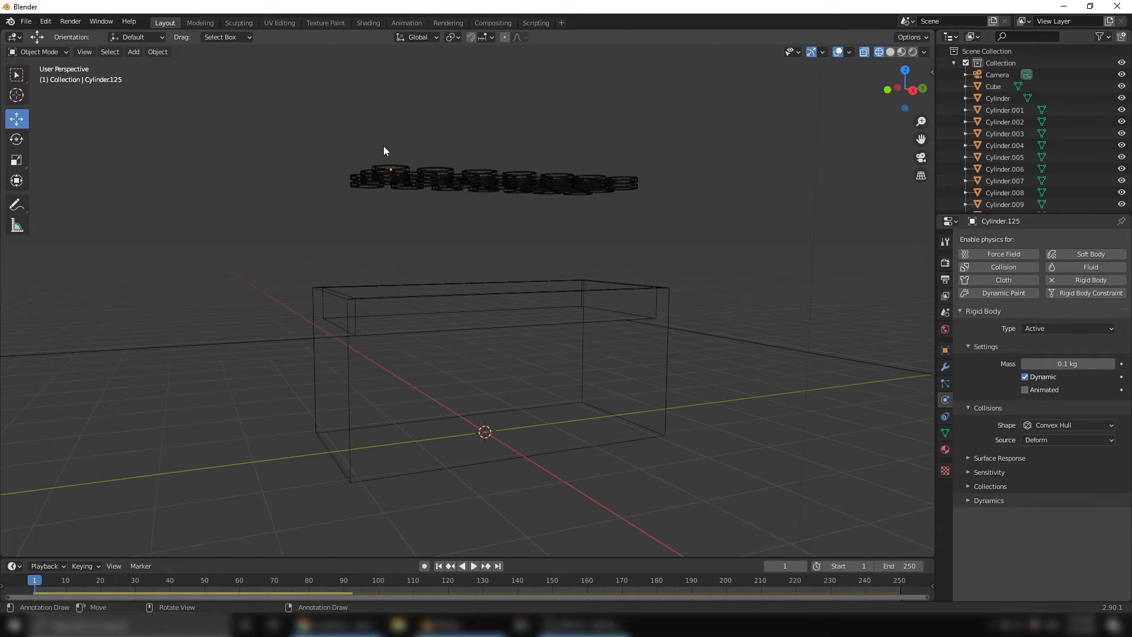
left_click_drag(304, 120, 702, 212)
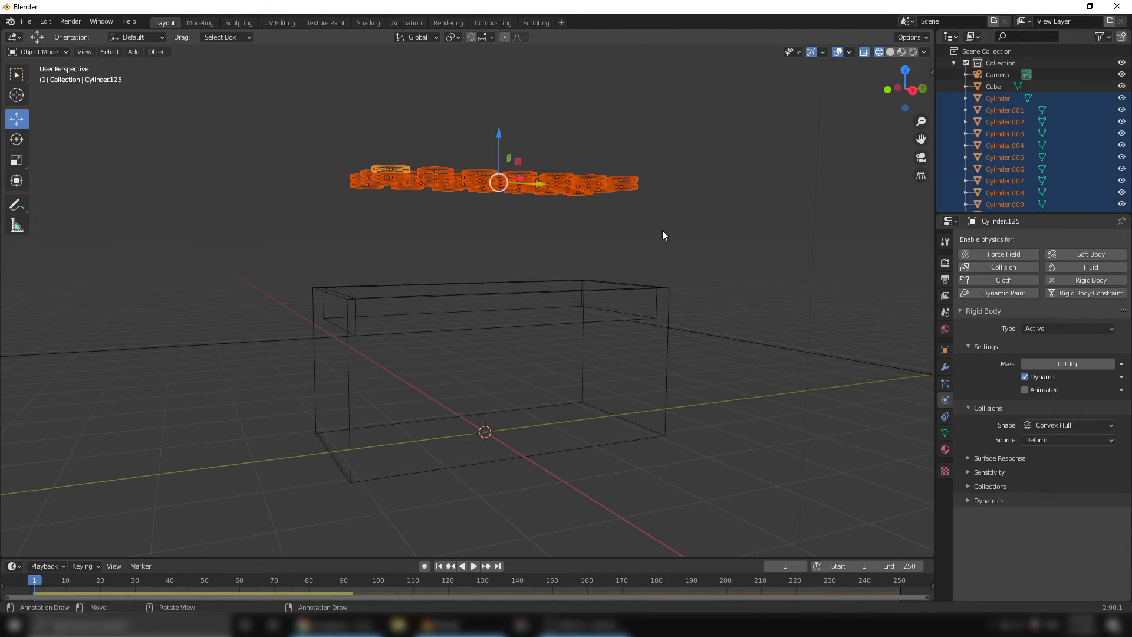
key("alt+d")
right_click(663, 234)
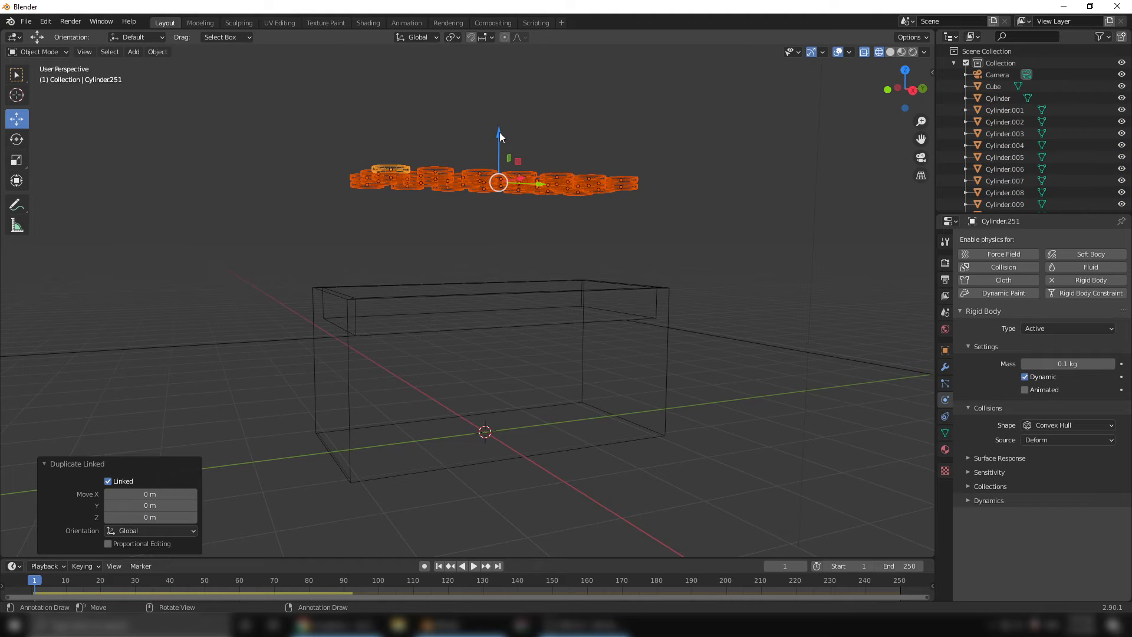
left_click_drag(500, 137, 499, 110)
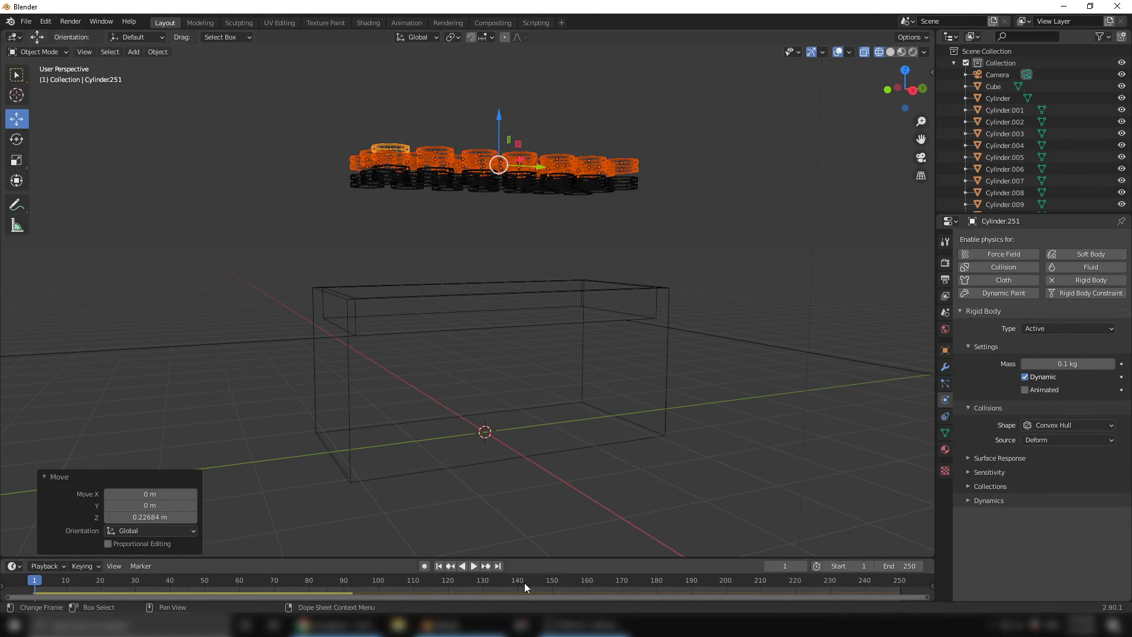
- Play the simulation of both cylinder layers falling into the box from frame 1 and stop it
left_click(438, 566)
left_click(472, 567)
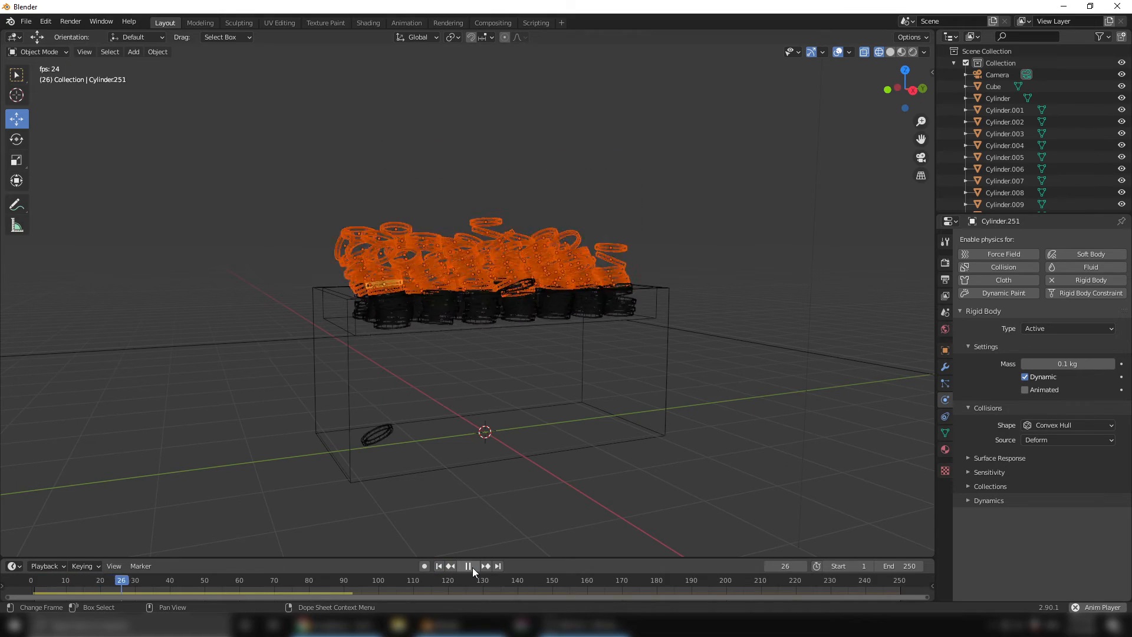
middle_click_drag(521, 323, 495, 377)
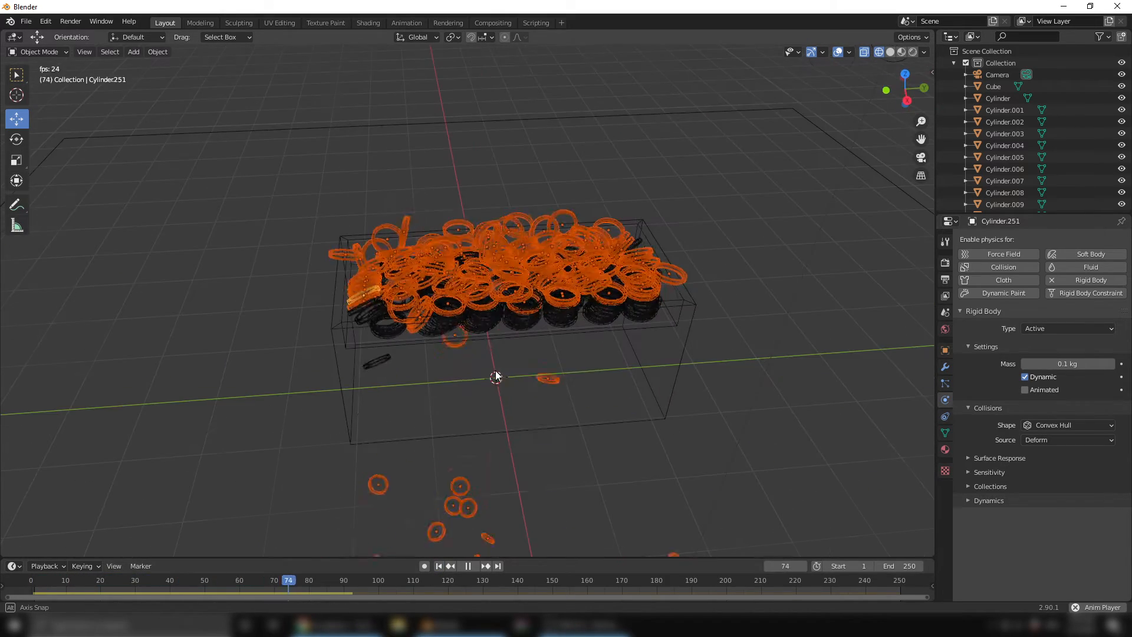
left_click(473, 567)
- Switch the viewport to Solid shading, inspect the filled box, deselect the cylinders, and return to frame 1
left_click(890, 52)
mouse_move(464, 314)
middle_mouse_down()
mouse_move(515, 288)
mouse_move(387, 319)
mouse_move(427, 319)
middle_mouse_up()
left_click(497, 145)
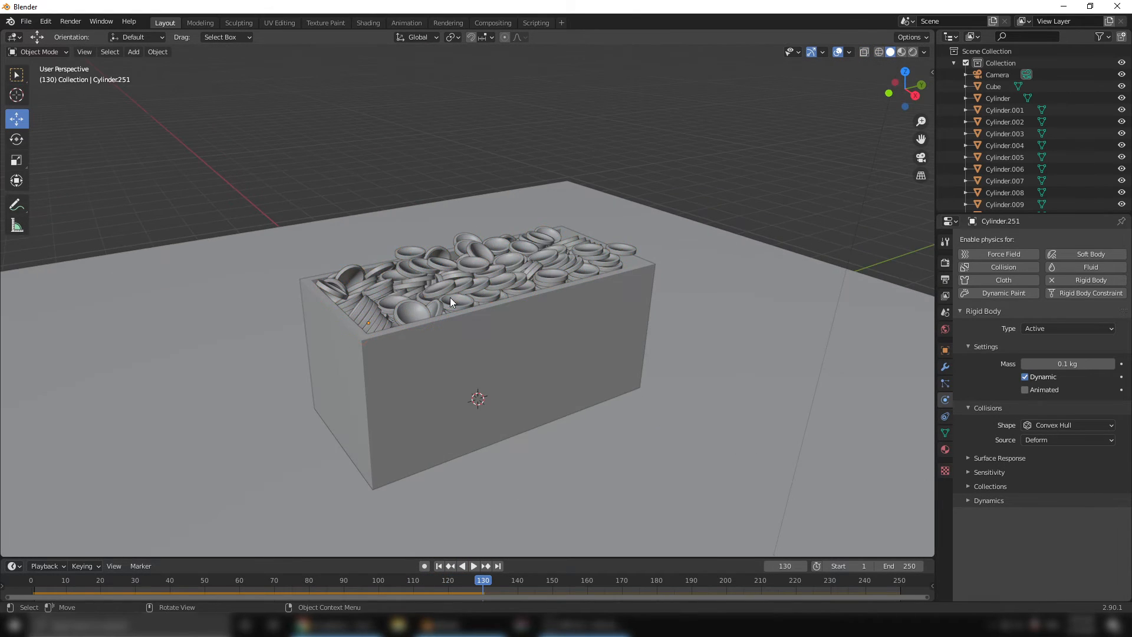
left_click(439, 567)
- Add rigid body physics to the ground plane and set its type to Passive
middle_click_drag(472, 449, 440, 482)
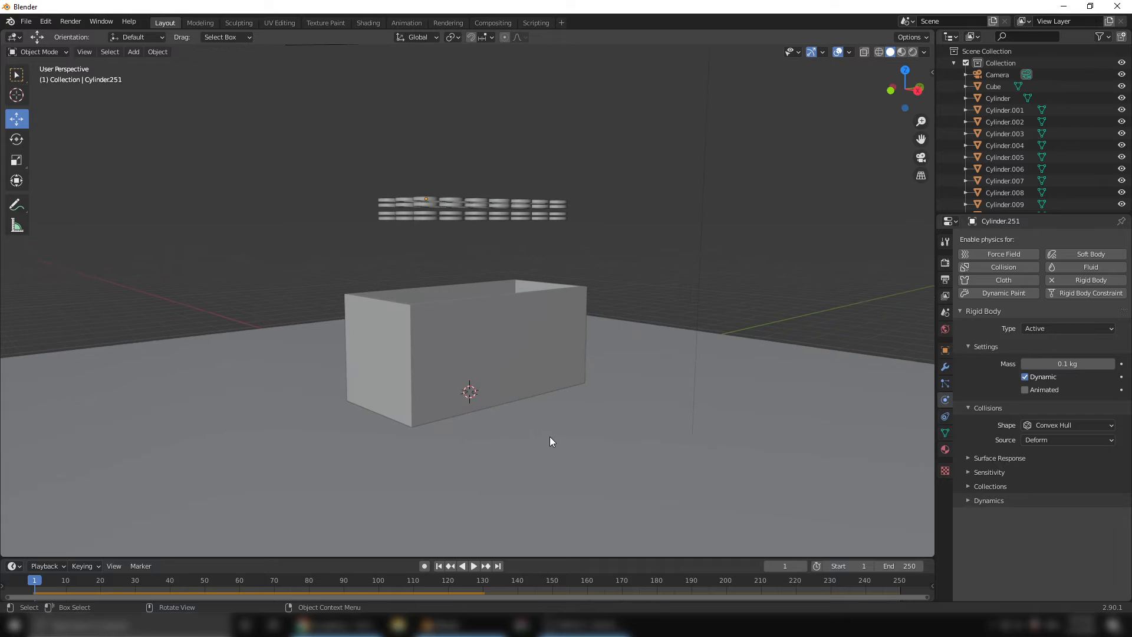
left_click(302, 388)
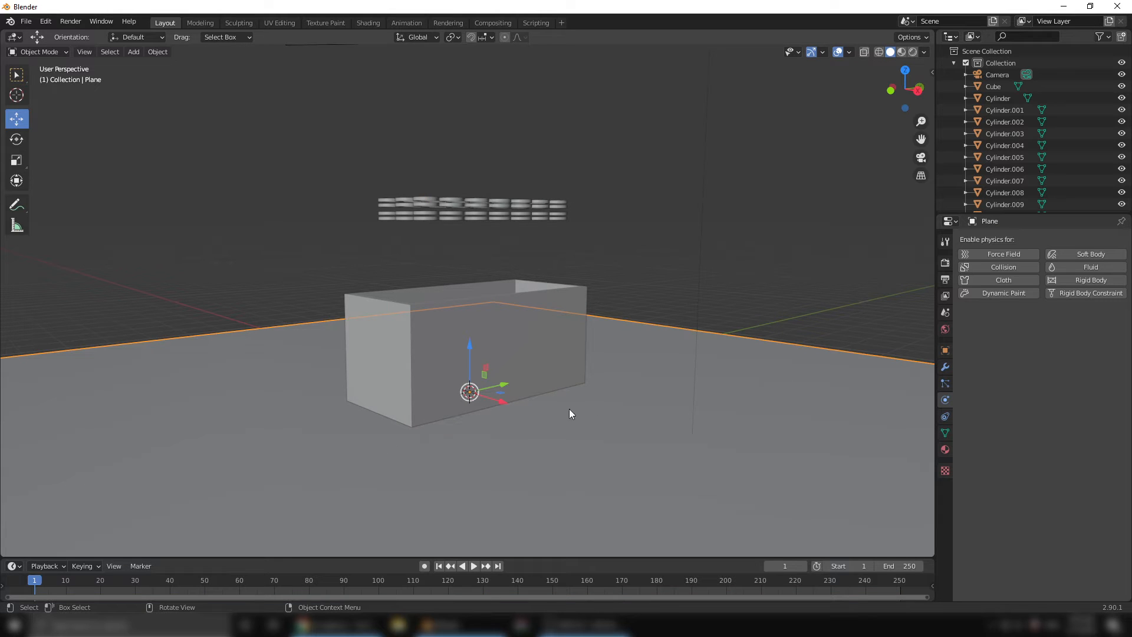
left_click(1088, 281)
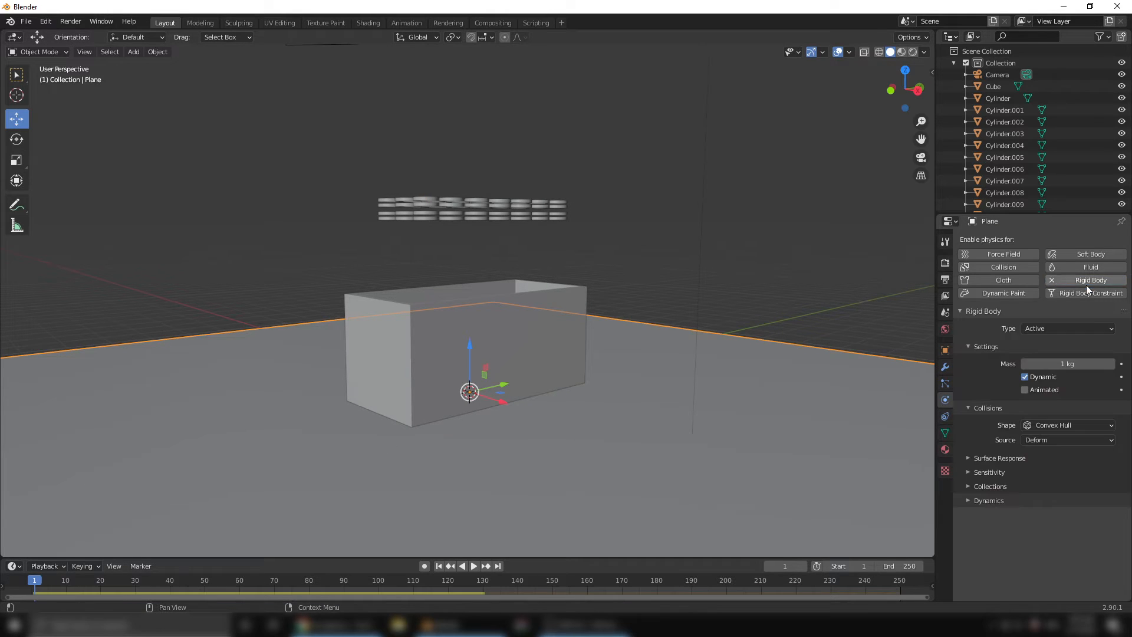
left_click(1053, 331)
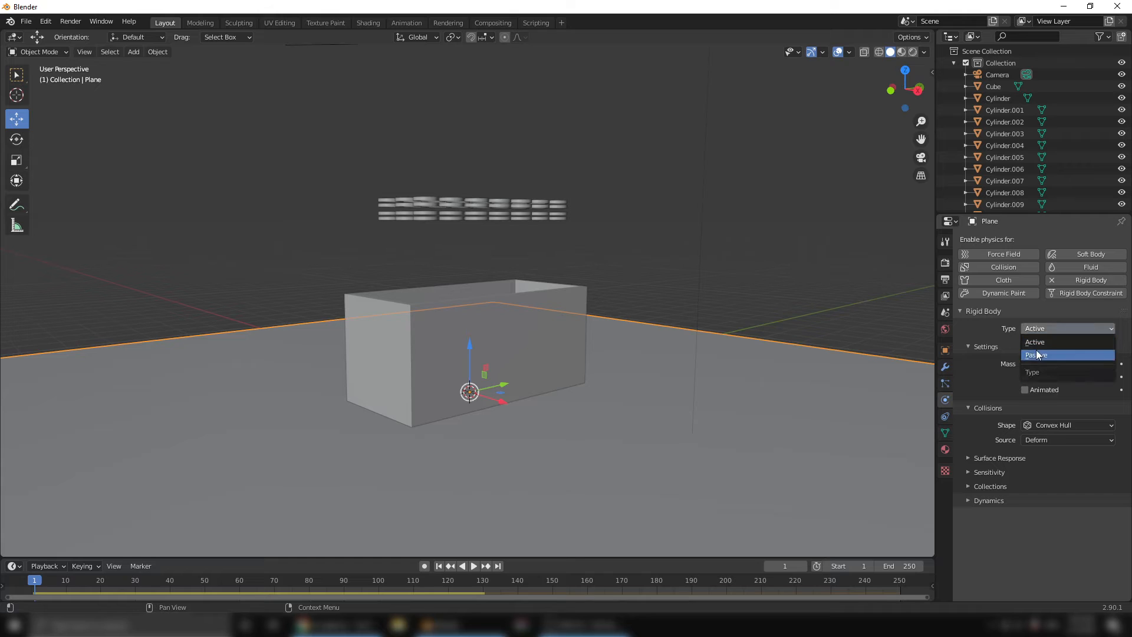
left_click(1037, 355)
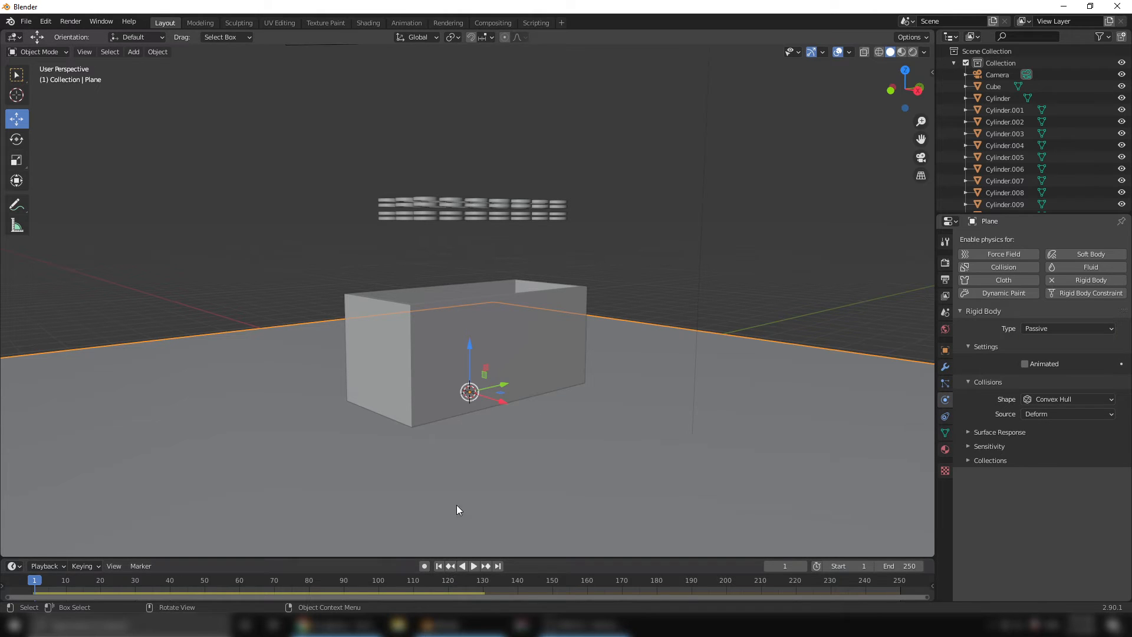
- Play the simulation with the passive ground plane, stop it at frame 174, and inspect the box and spilled cylinders
left_click(473, 567)
middle_click_drag(319, 417, 359, 457)
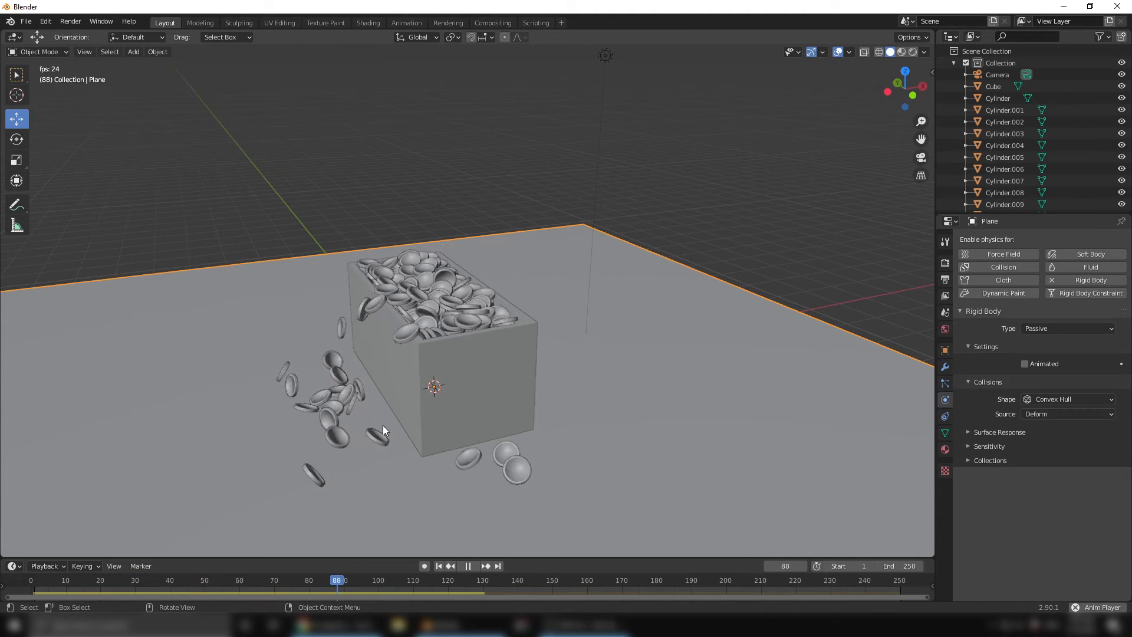
middle_click_drag(505, 421, 473, 412)
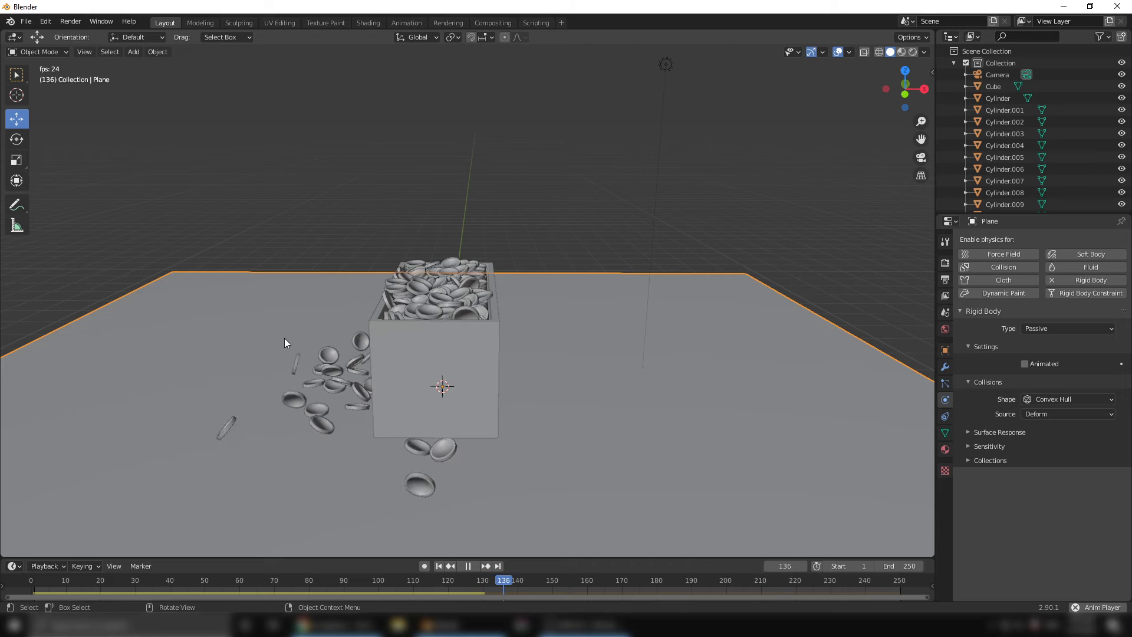
left_click(469, 566)
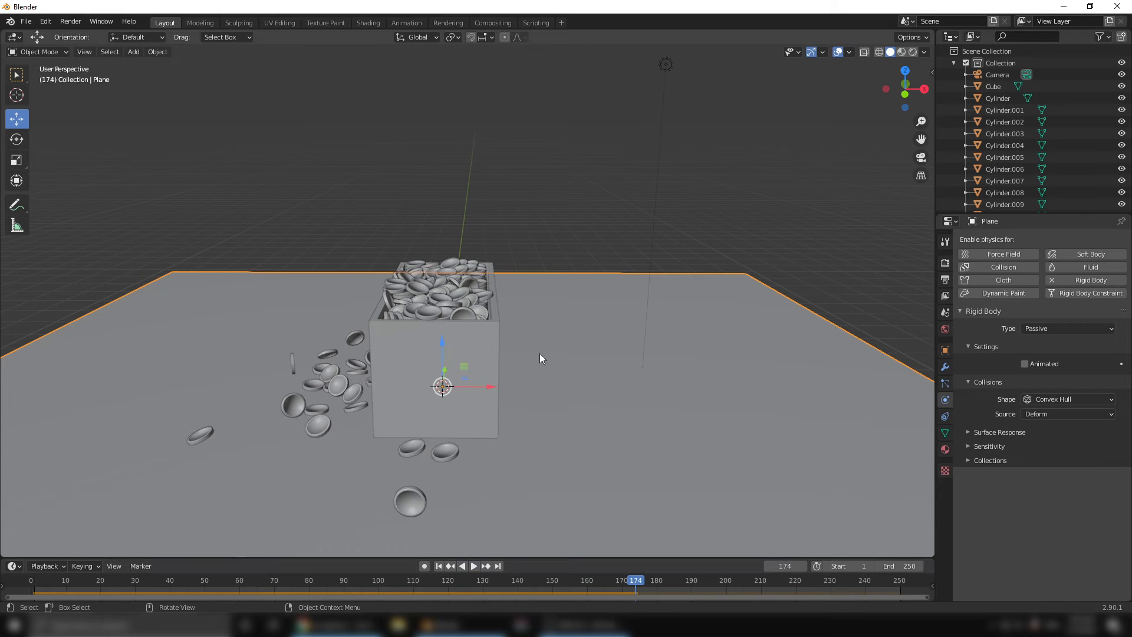
middle_click_drag(539, 353, 513, 408)
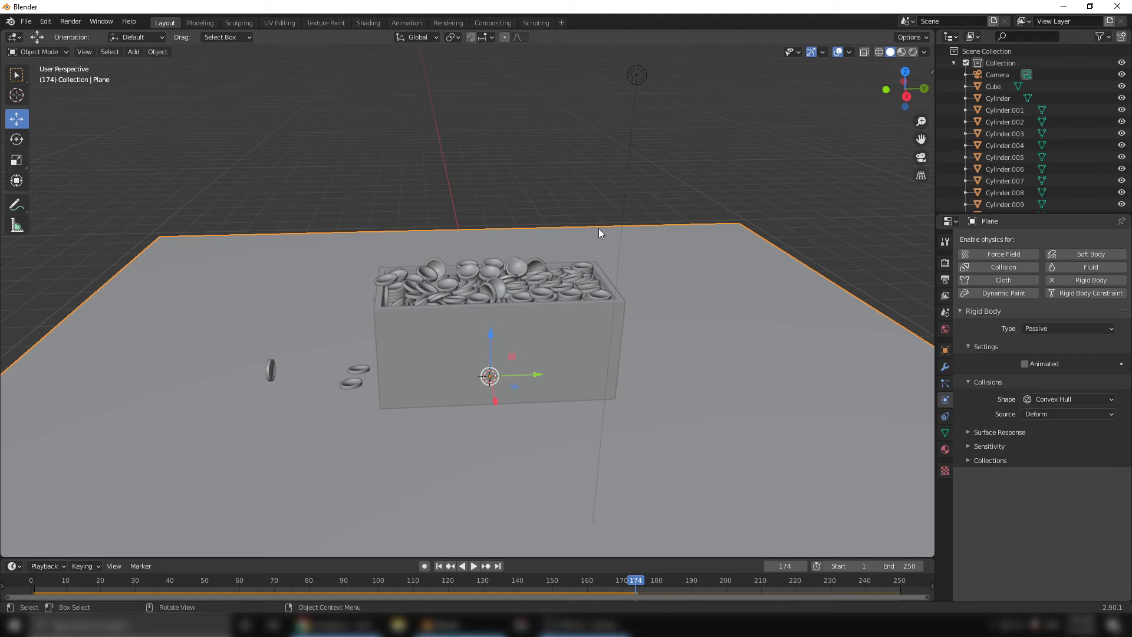
- Back at frame 1, create linked duplicates of the middle three cylinder columns, raise them along Z above the originals, and deselect
left_click(447, 568)
middle_click_drag(520, 502, 519, 125)
left_click_drag(462, 154, 544, 234)
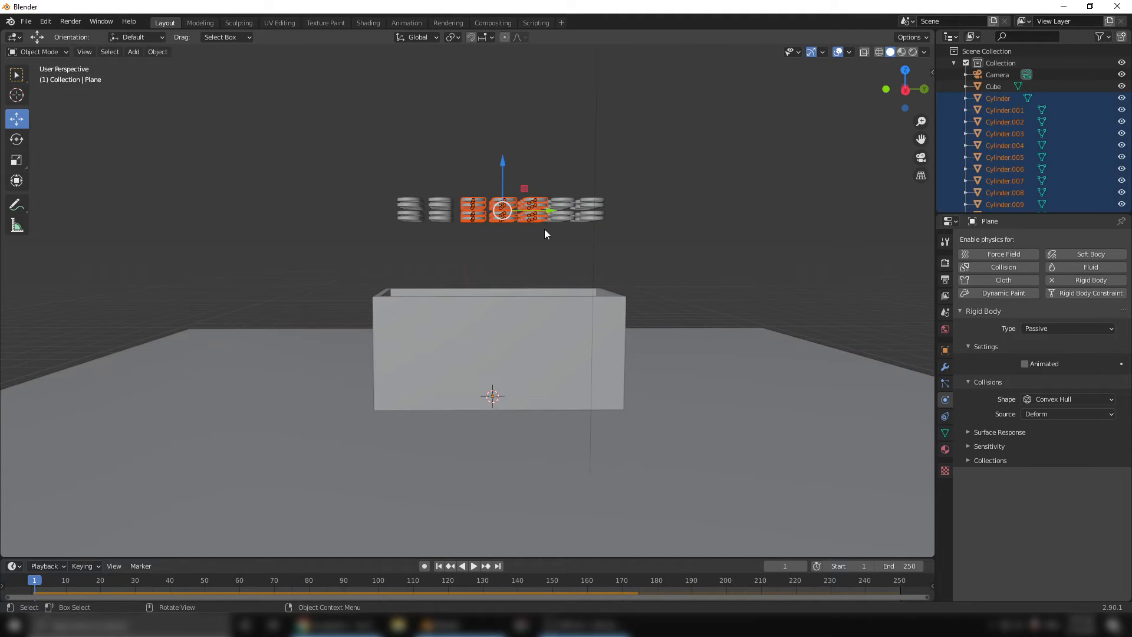
key("alt+d")
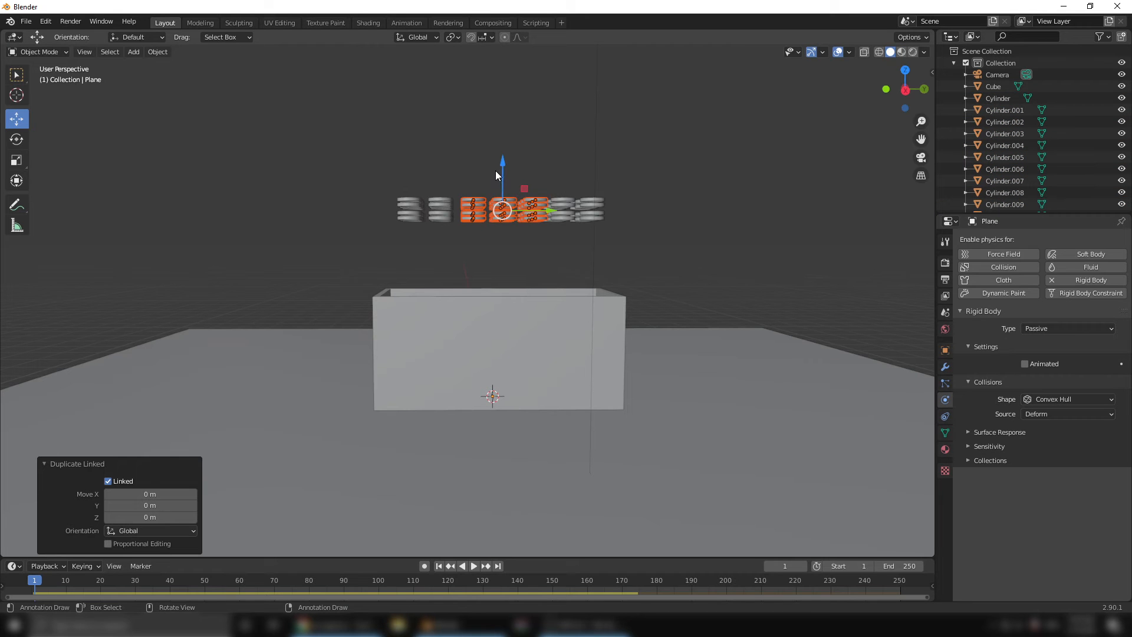
key("z")
left_click(506, 137)
left_click(477, 83)
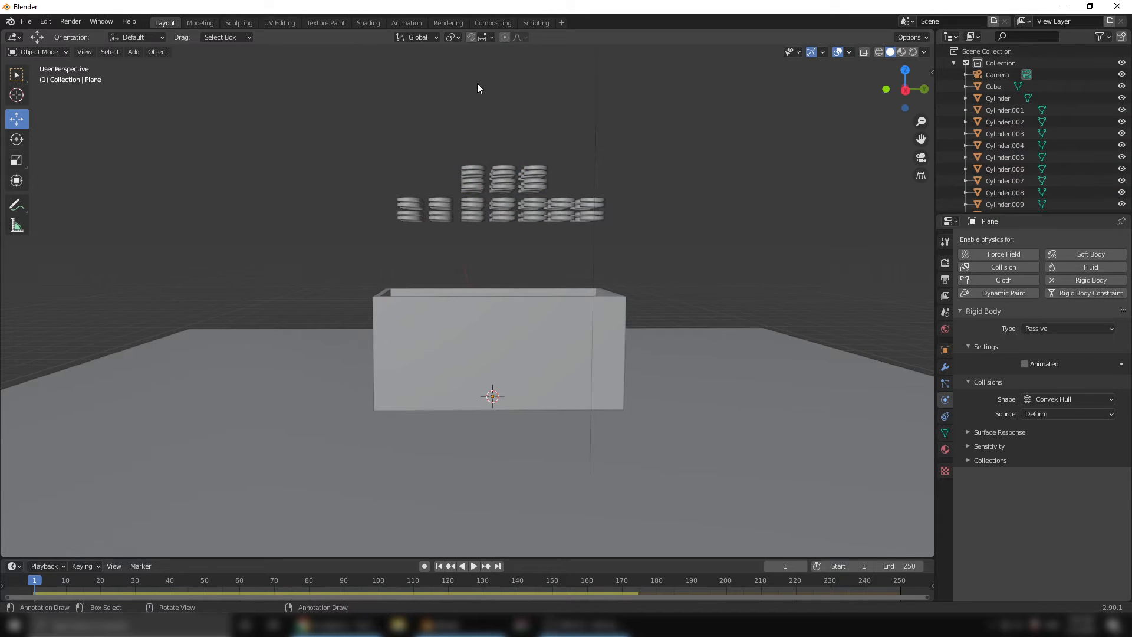
- Create linked duplicates of the raised centre cylinder column and move them about 0.52 m up along Z
middle_click_drag(477, 84, 493, 134)
left_click(511, 179)
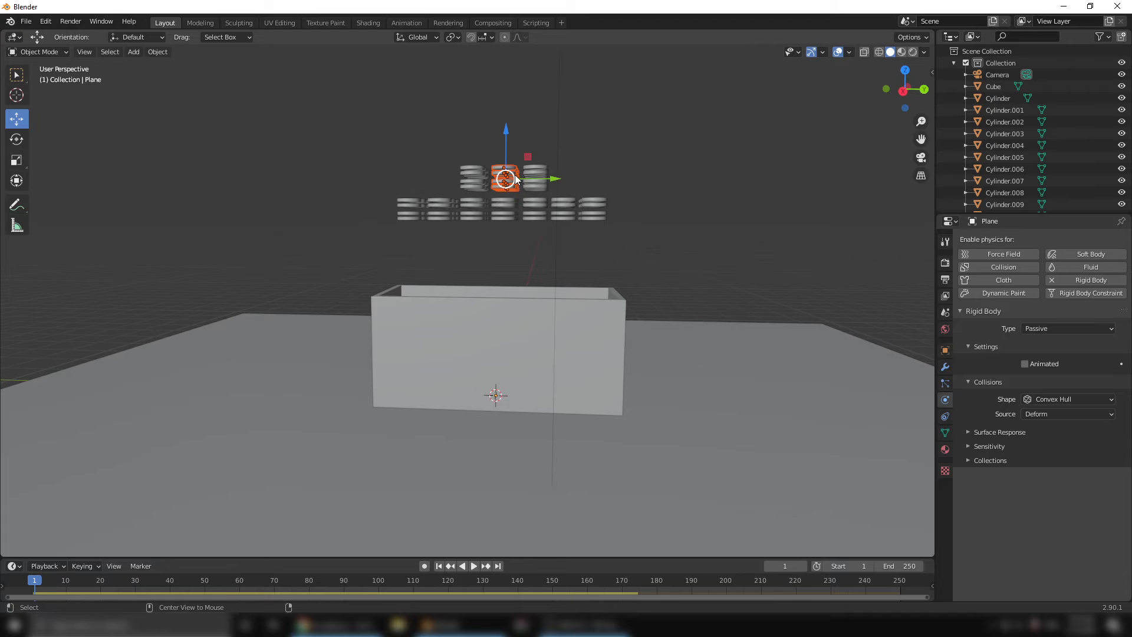
key("alt+d")
key("z")
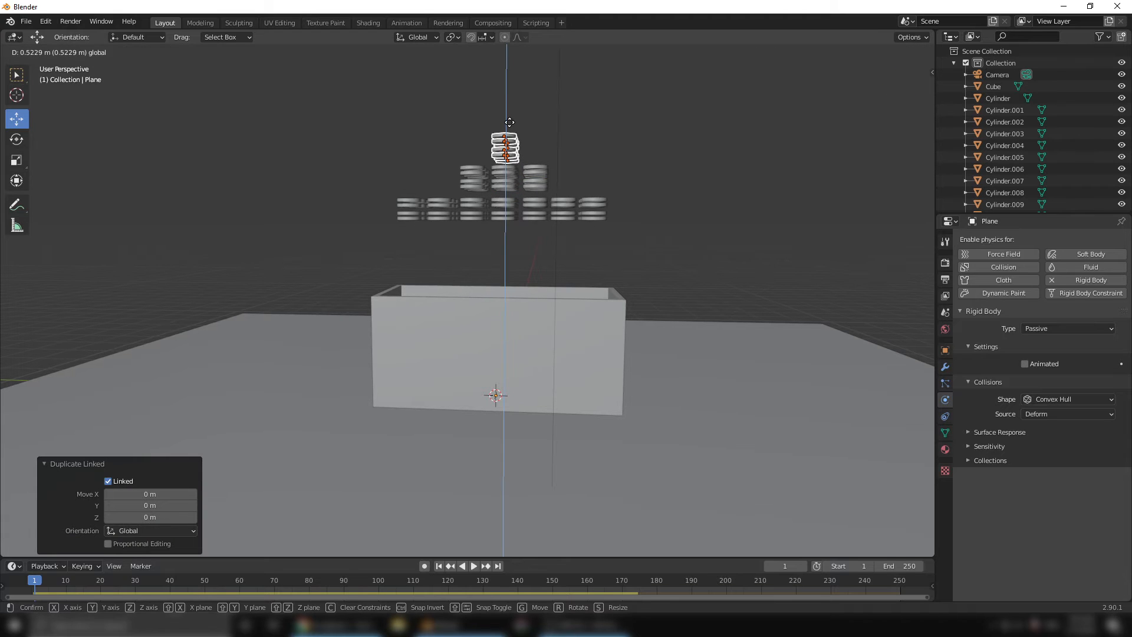
left_click(510, 150)
middle_click_drag(461, 321, 502, 359)
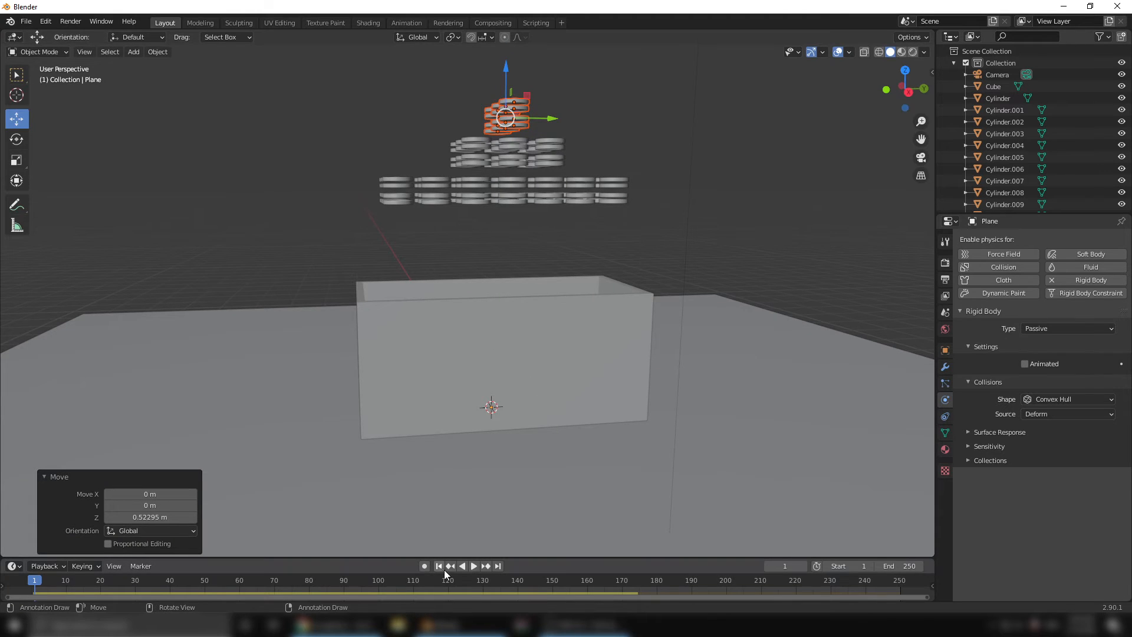
- Play the simulation with the added cylinder layers, replay it from frame 1, and stop at frame 231
left_click(473, 566)
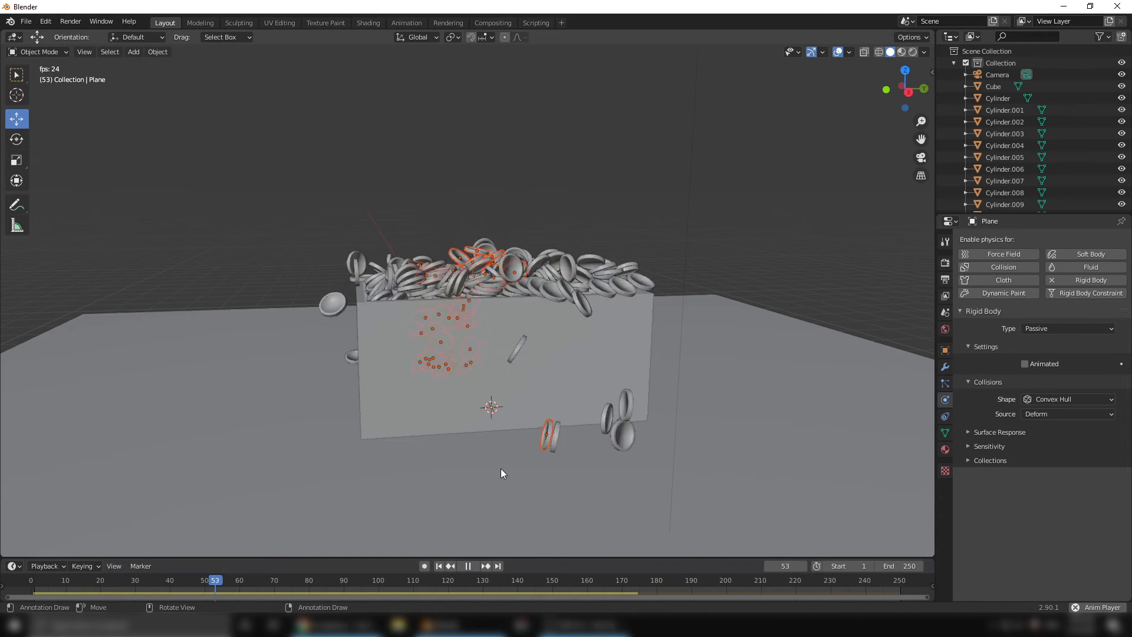
middle_click_drag(448, 366, 495, 399)
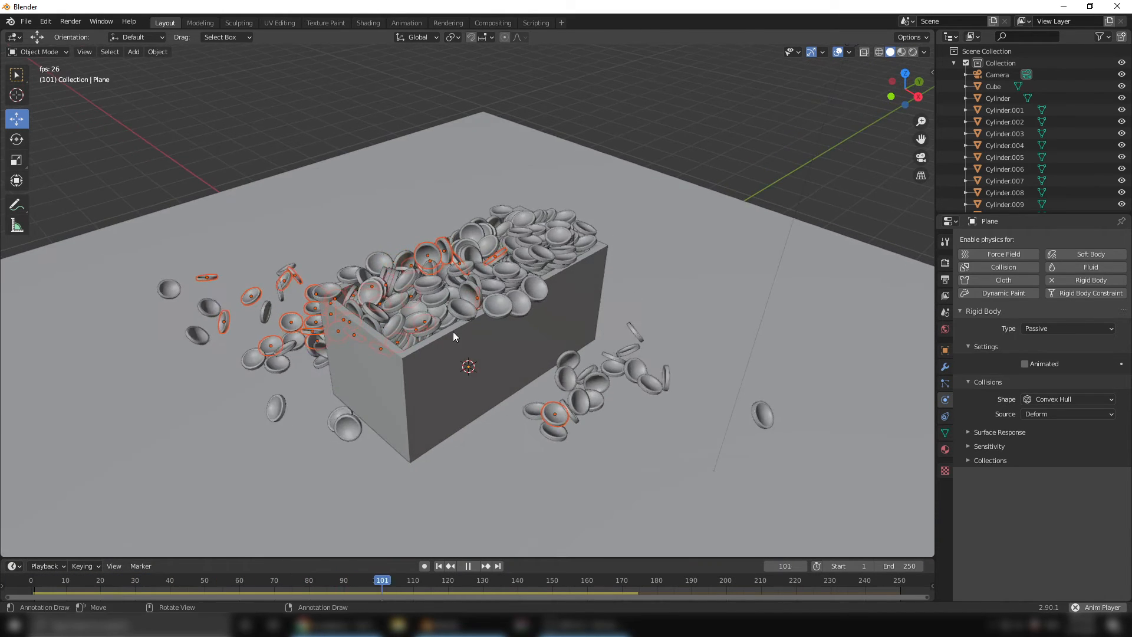
middle_click_drag(454, 352, 431, 328)
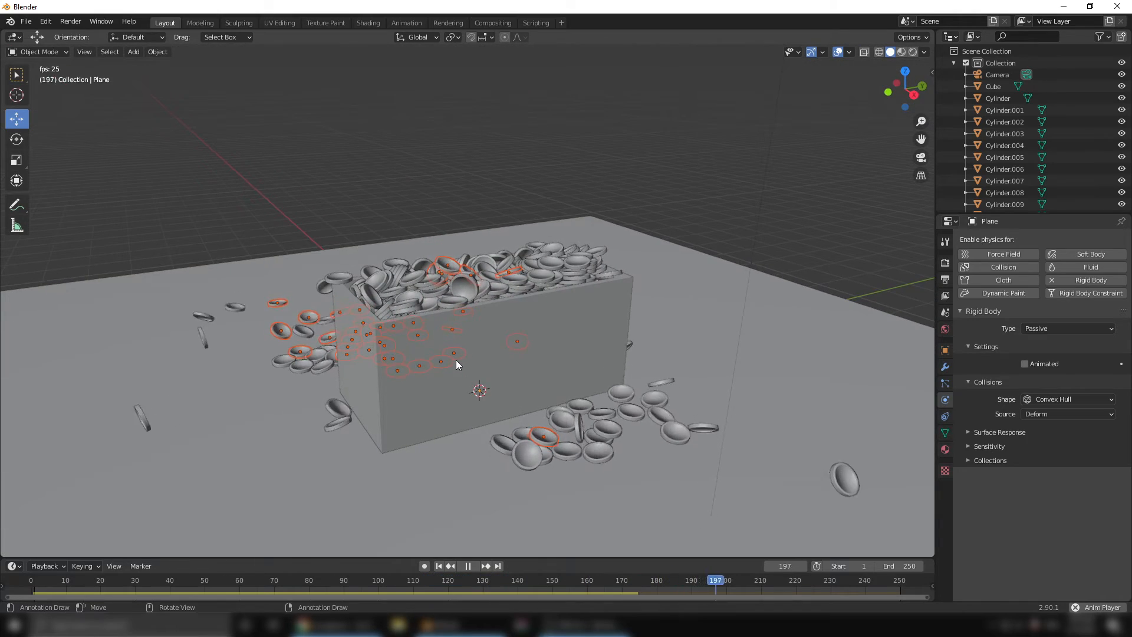
left_click(467, 565)
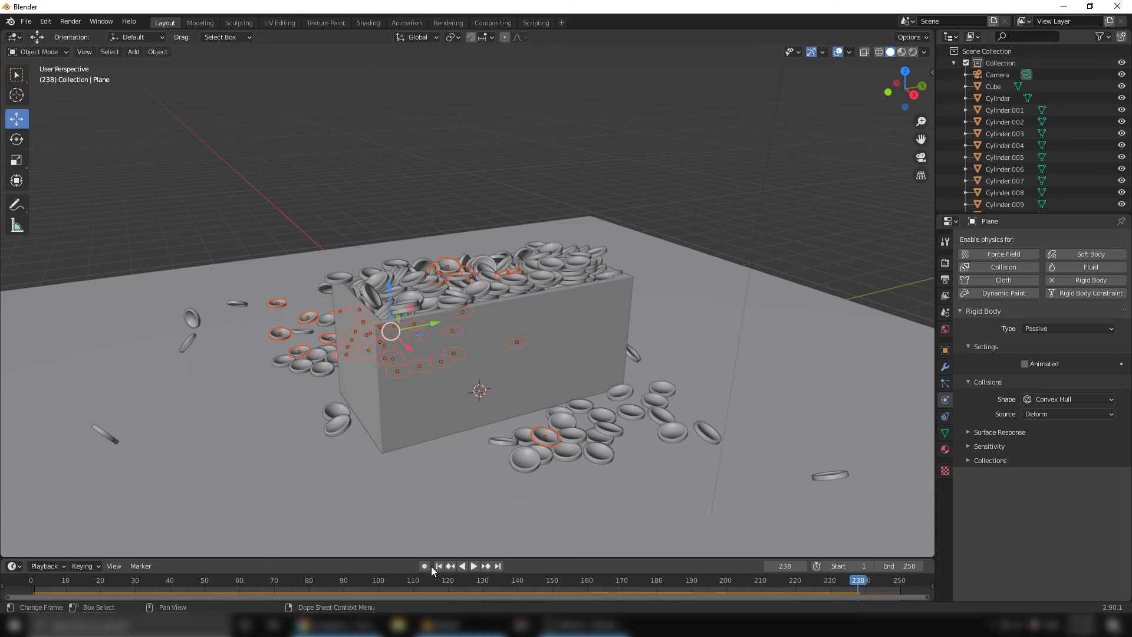
left_click(439, 567)
left_click(472, 566)
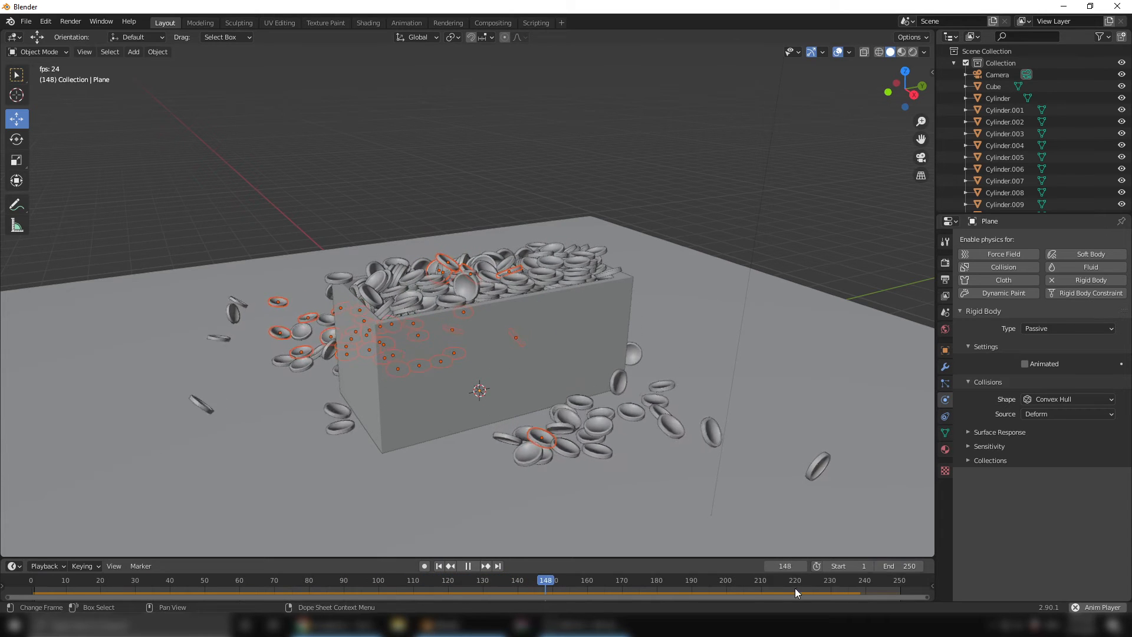
left_click(469, 567)
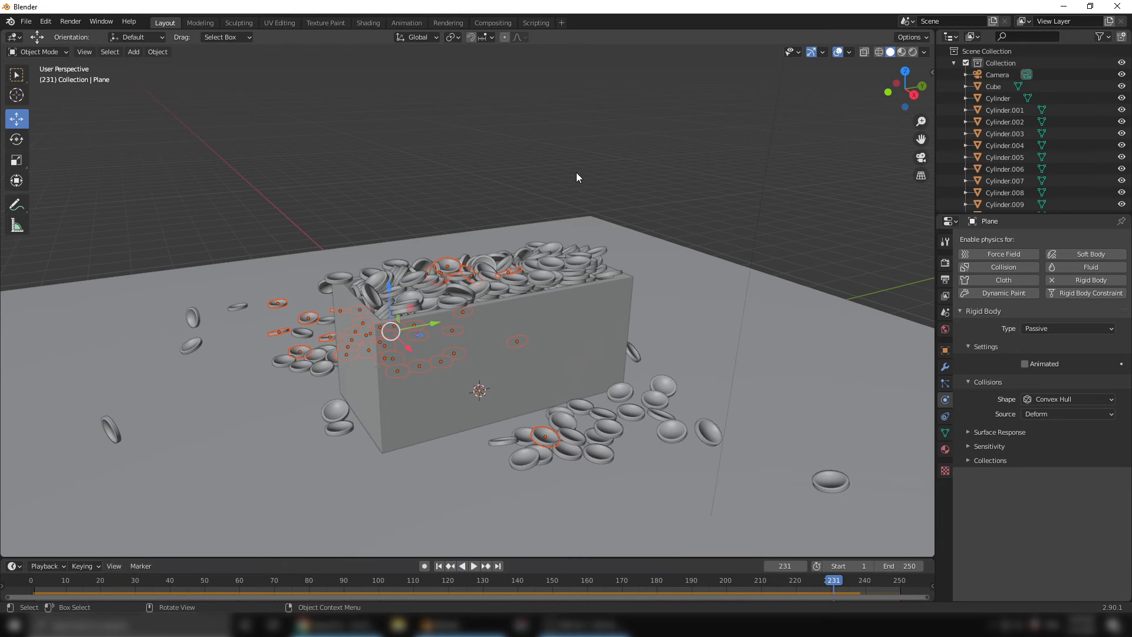
- Deselect the cylinders, switch the viewport to Material Preview, and inspect the gold coins around the brown box
middle_click_drag(534, 292, 783, 226)
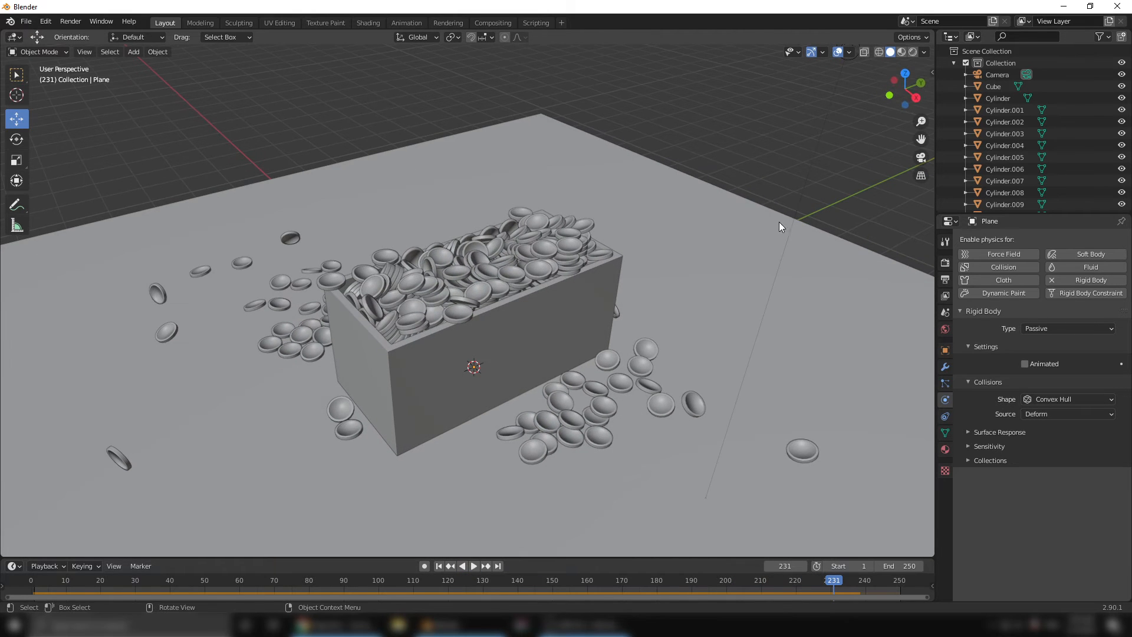
left_click(903, 52)
middle_click_drag(468, 334, 448, 253)
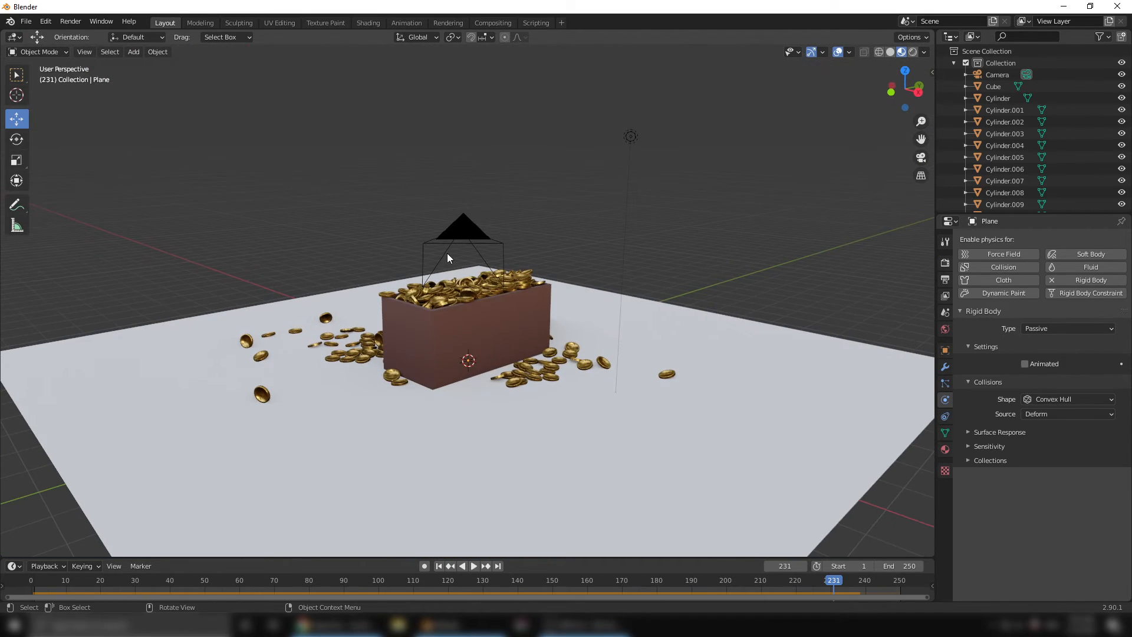
- Select every cylinder in the scene, from Cylinder through Cylinder.395
left_click(1001, 97)
scroll(1045, 153, "down", 20)
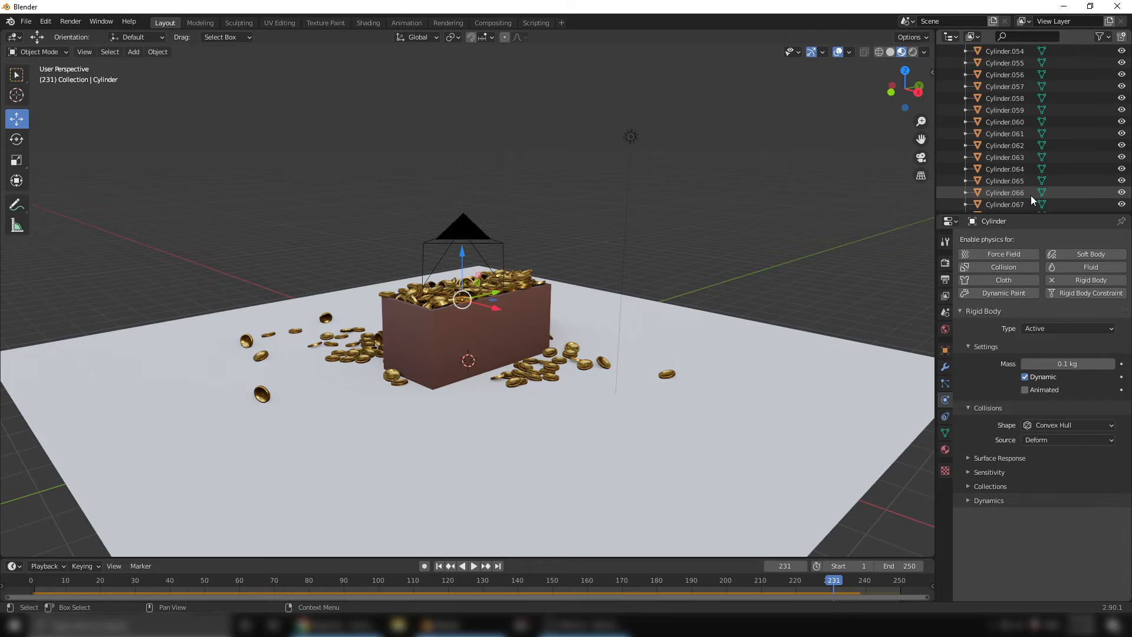
scroll(1026, 196, "down", 20)
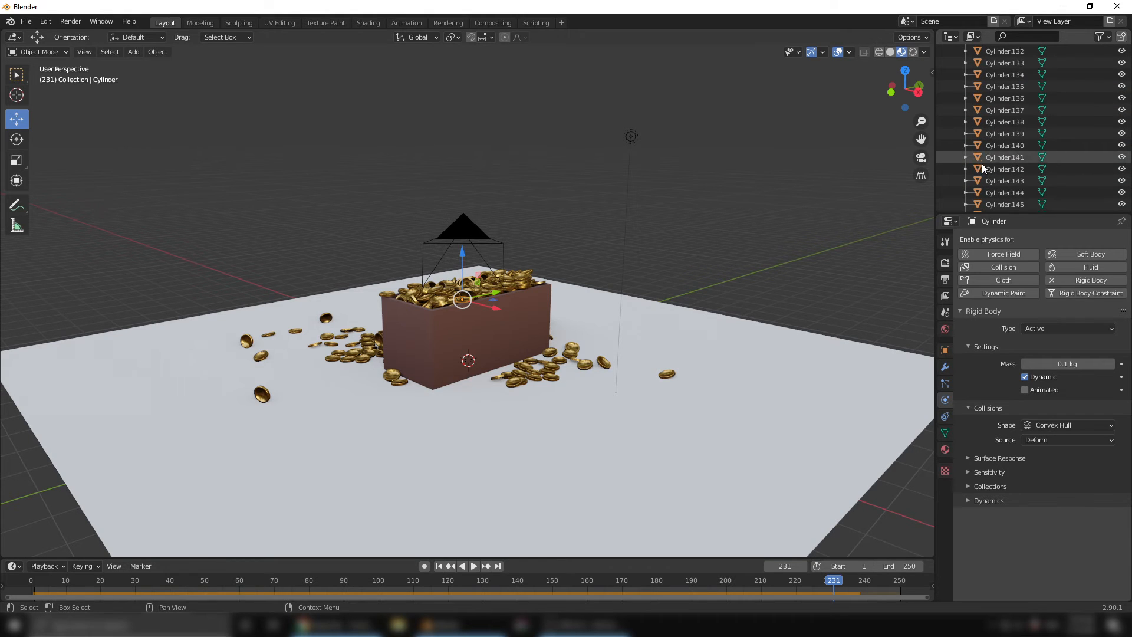
scroll(1003, 194, "down", 20)
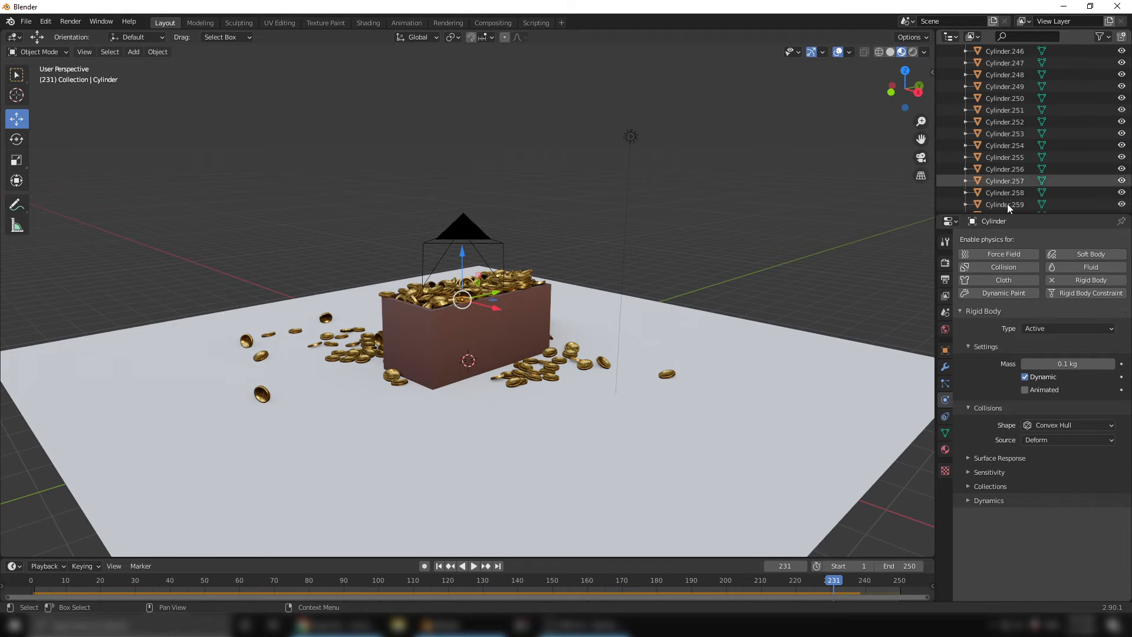
scroll(1005, 201, "down", 20)
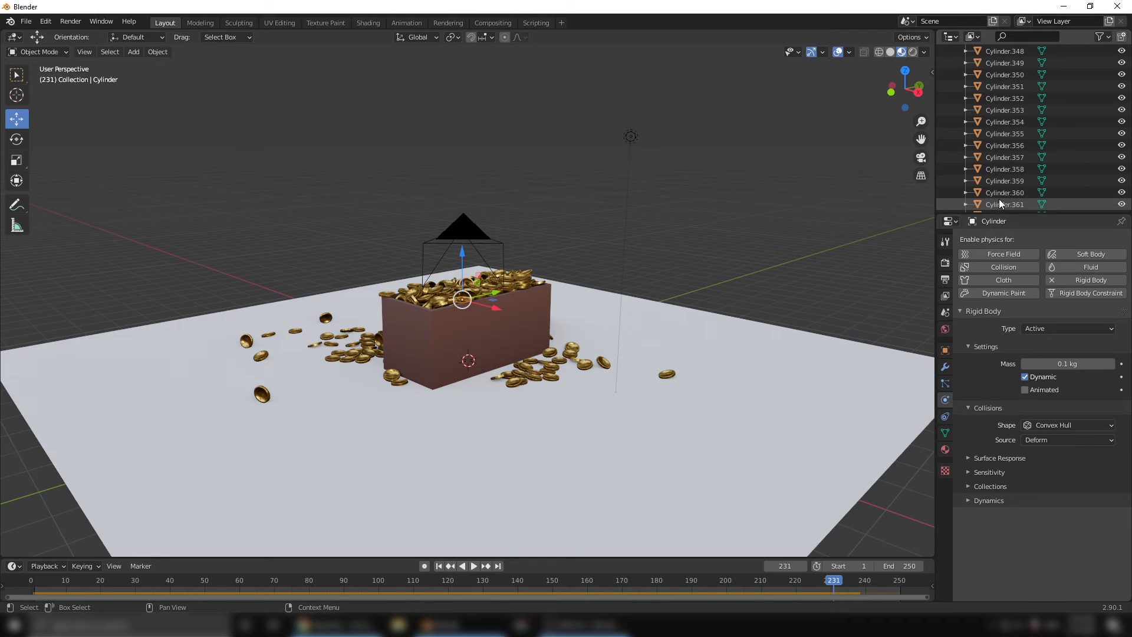
scroll(999, 198, "down", 2)
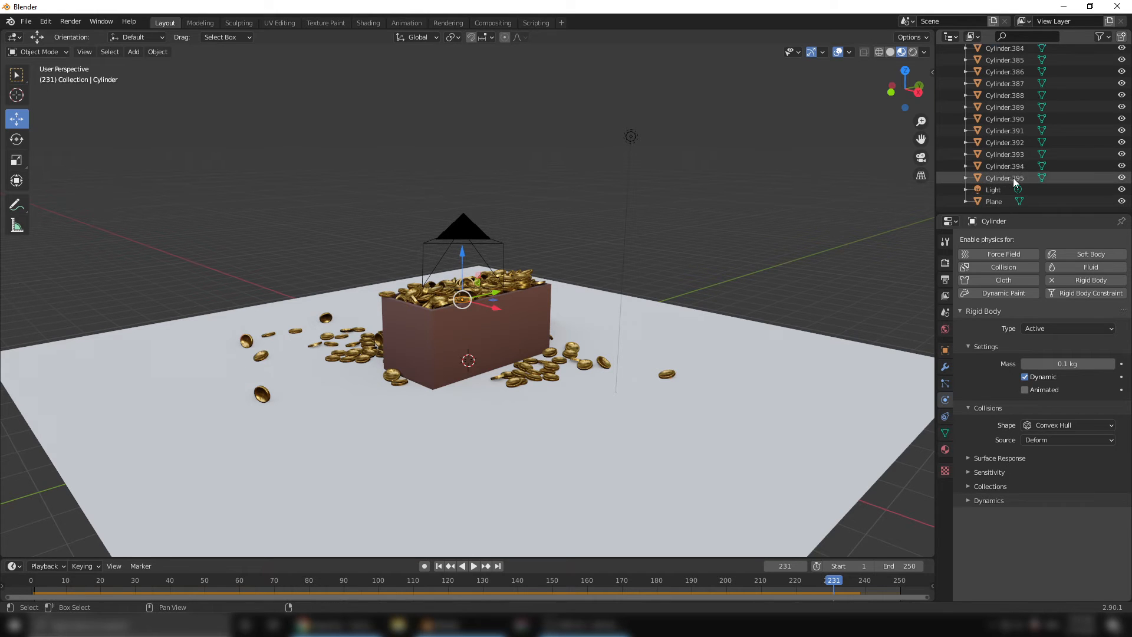
left_click(1013, 178, "shift")
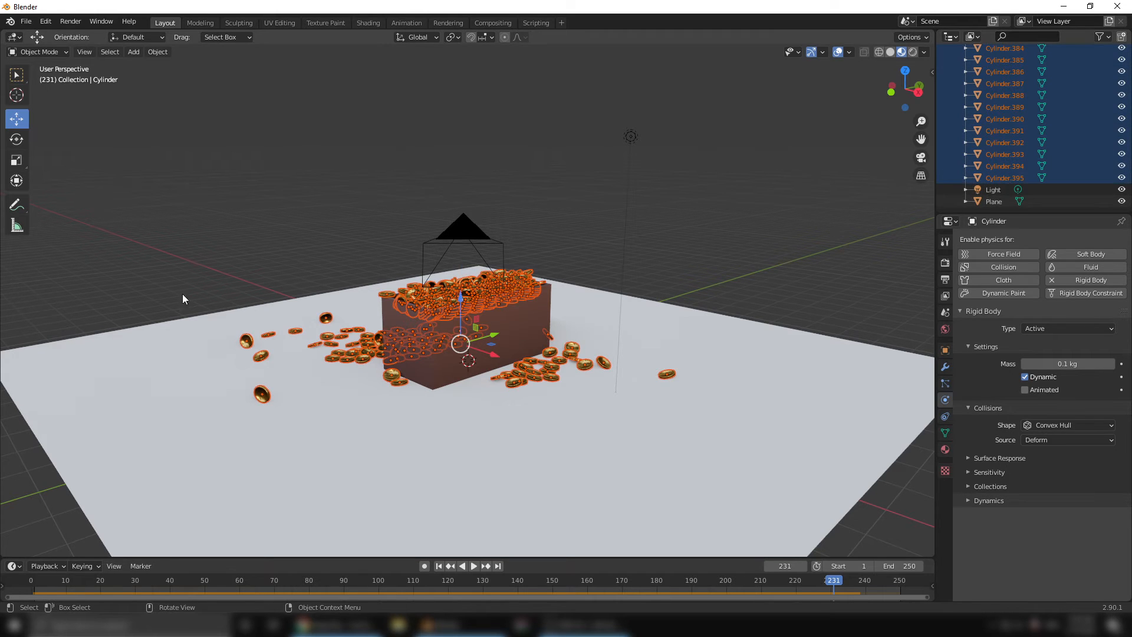
- Try to remove the rigid body physics from all selected cylinders, and undo the removal
left_click(134, 52)
mouse_move(158, 52)
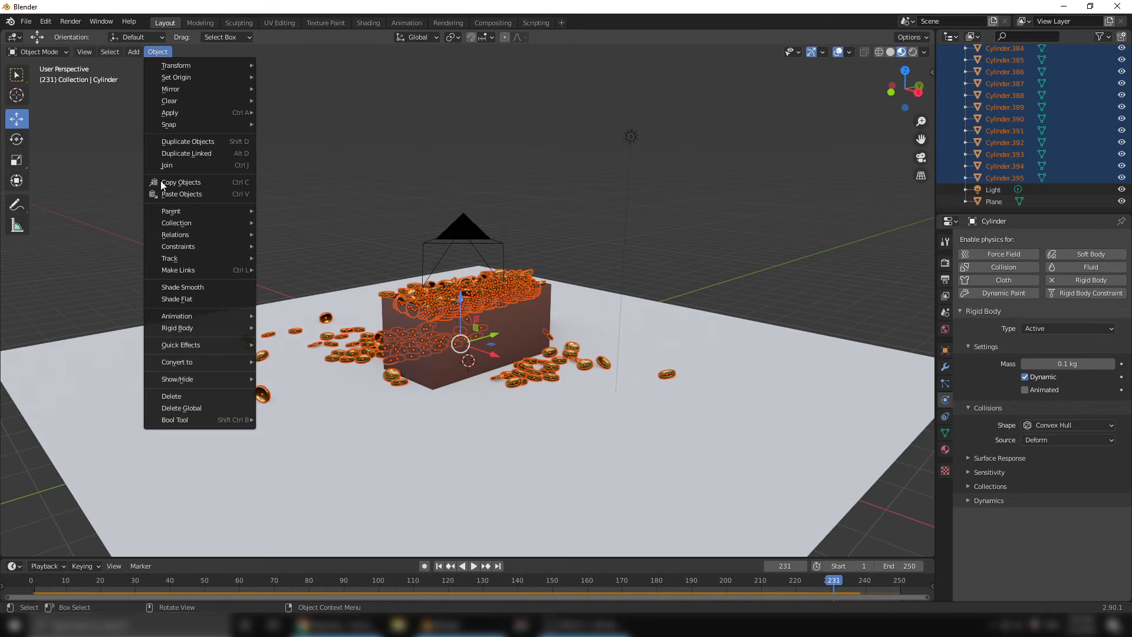
mouse_move(198, 328)
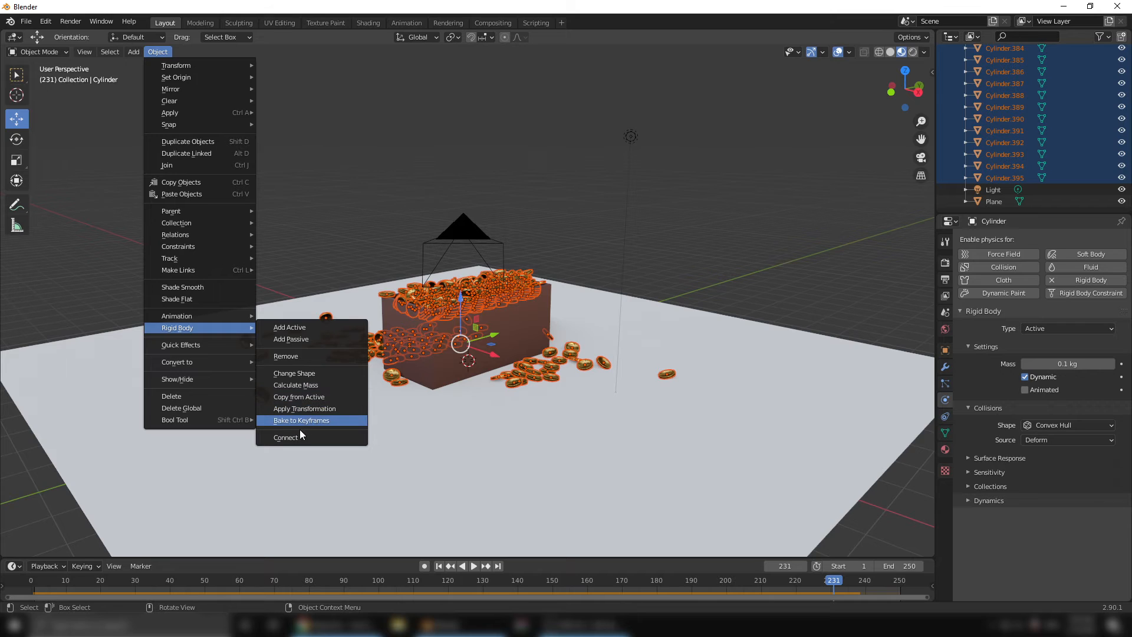
left_click(315, 359)
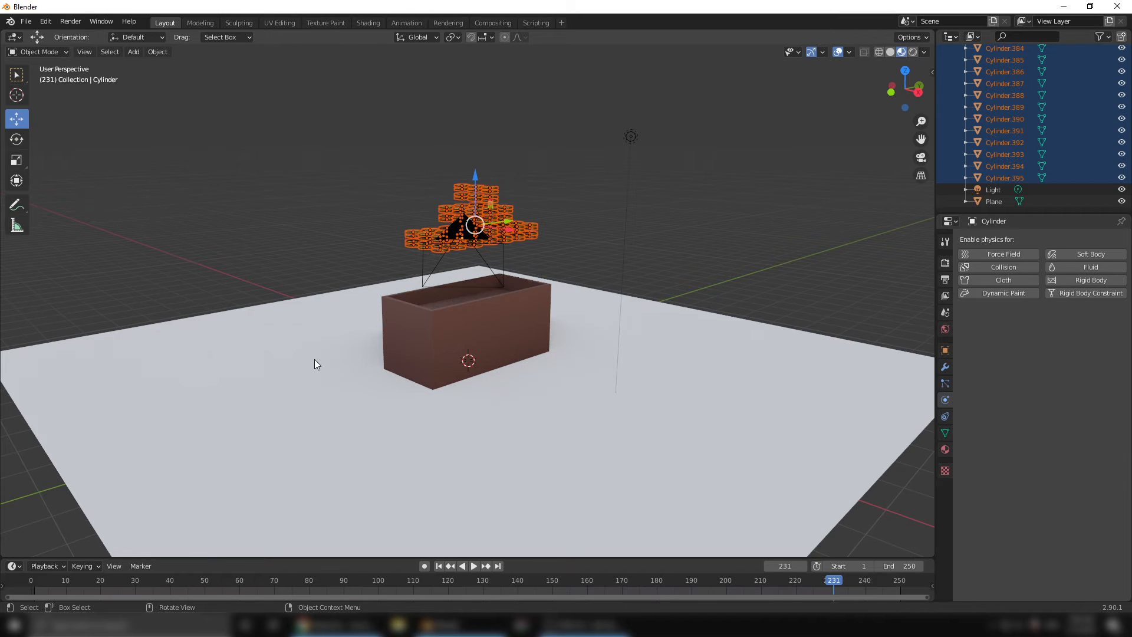
key("ctrl+z")
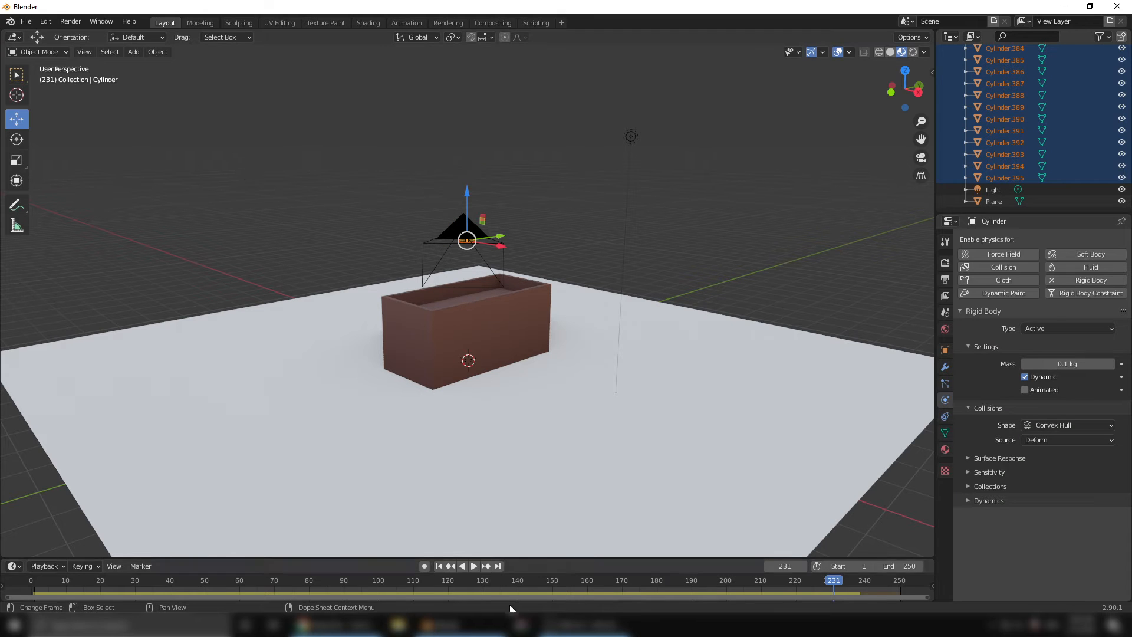
- Replay the simulation from frame 1, stop at frame 203, and apply the rigid body transformation to all selected cylinders
left_click(439, 567)
left_click(474, 566)
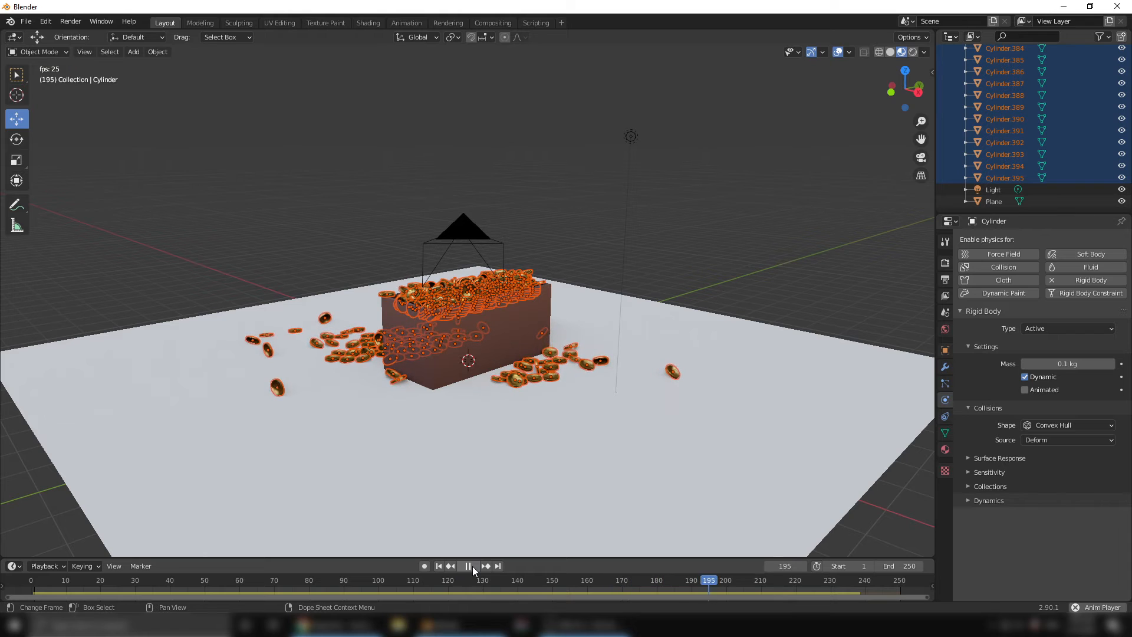
left_click(473, 566)
left_click(164, 52)
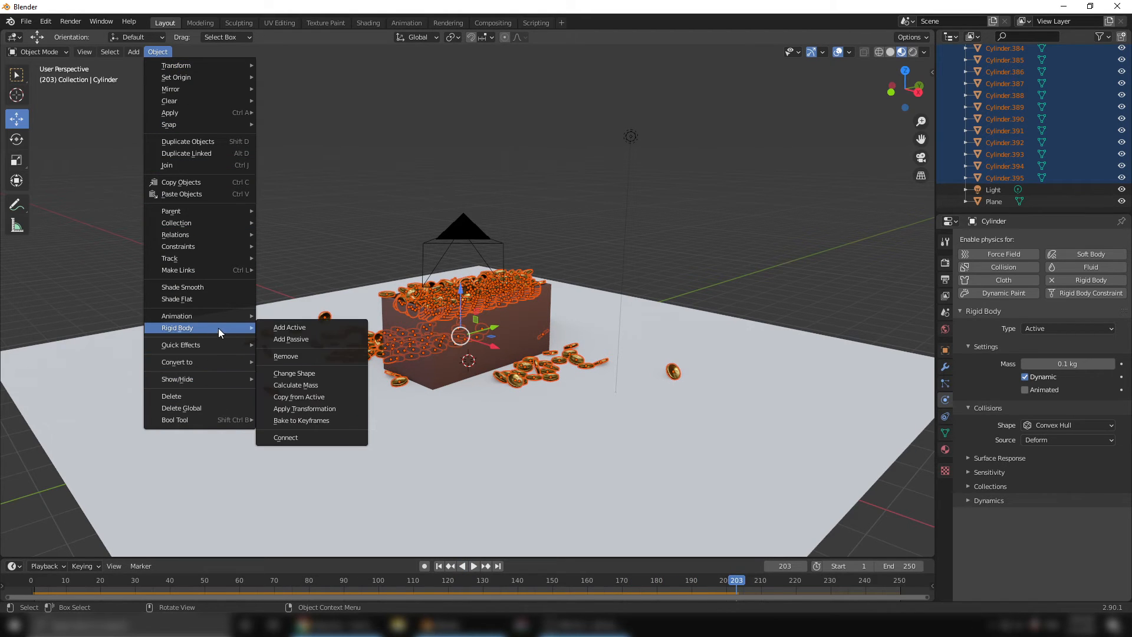
left_click(338, 409)
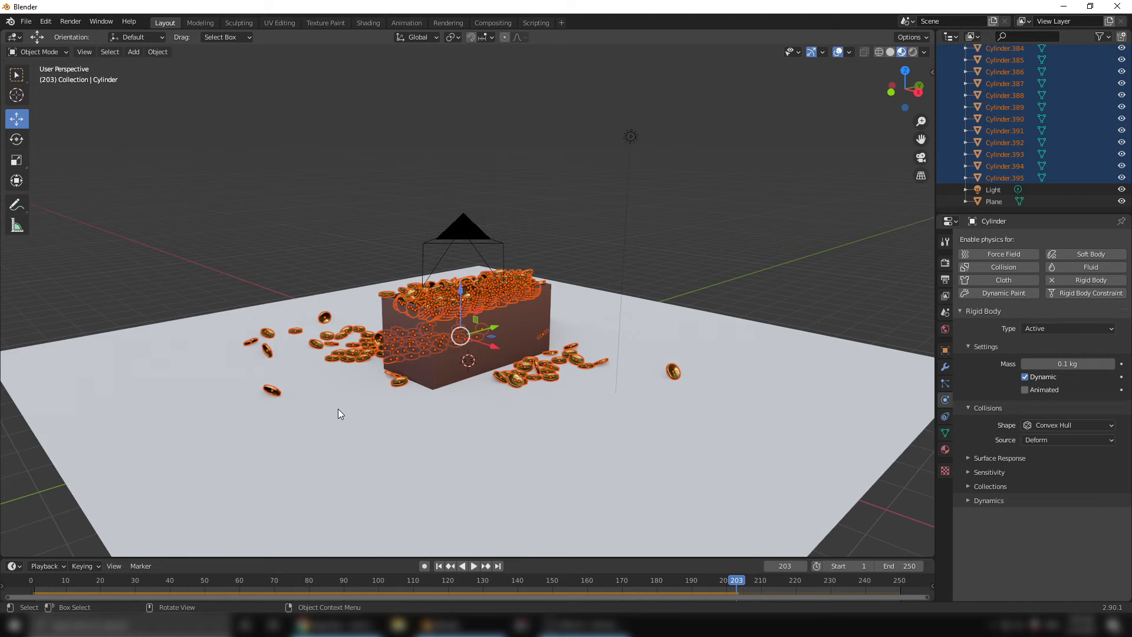
- Play the simulation from frame 1 to check the settled coins, stop it, and return to frame 1
left_click(439, 566)
left_click(473, 566)
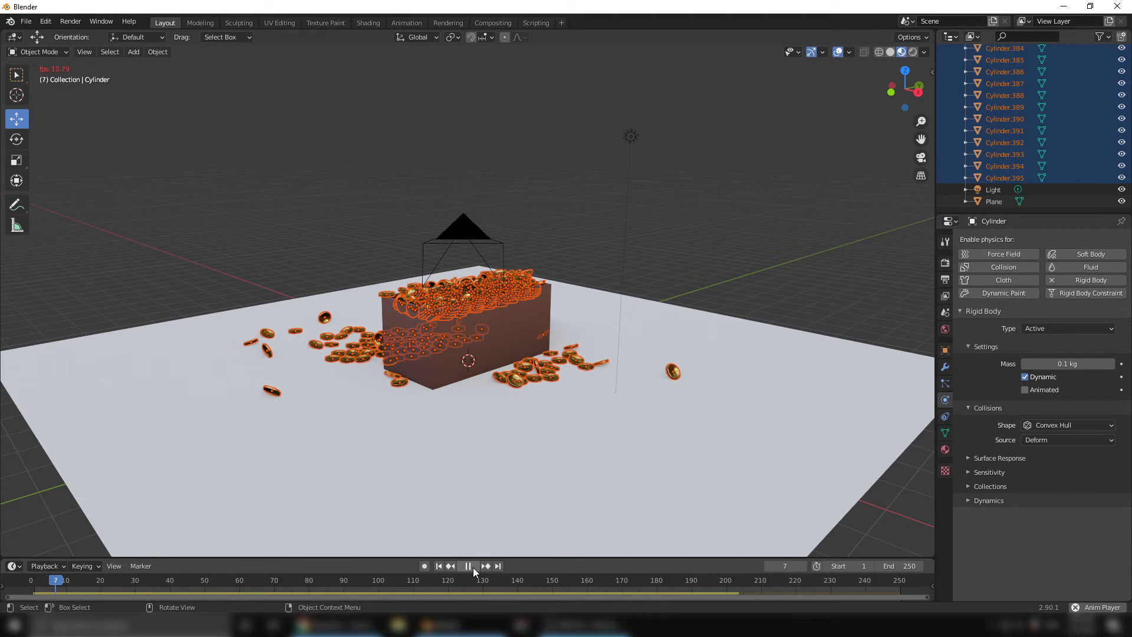
left_click(473, 566)
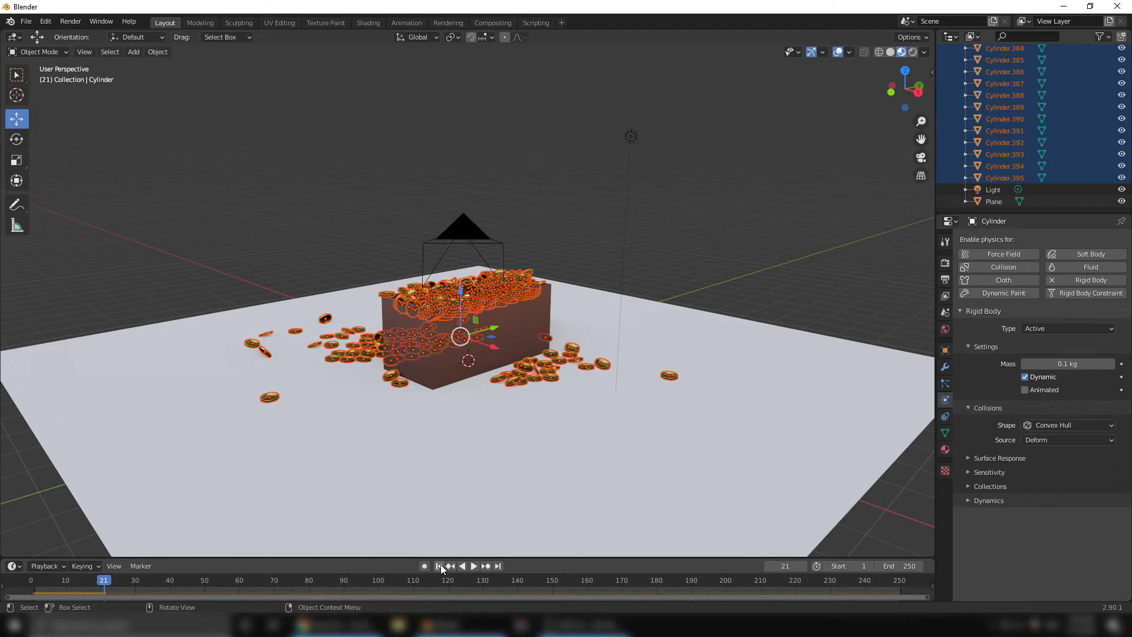
left_click(440, 566)
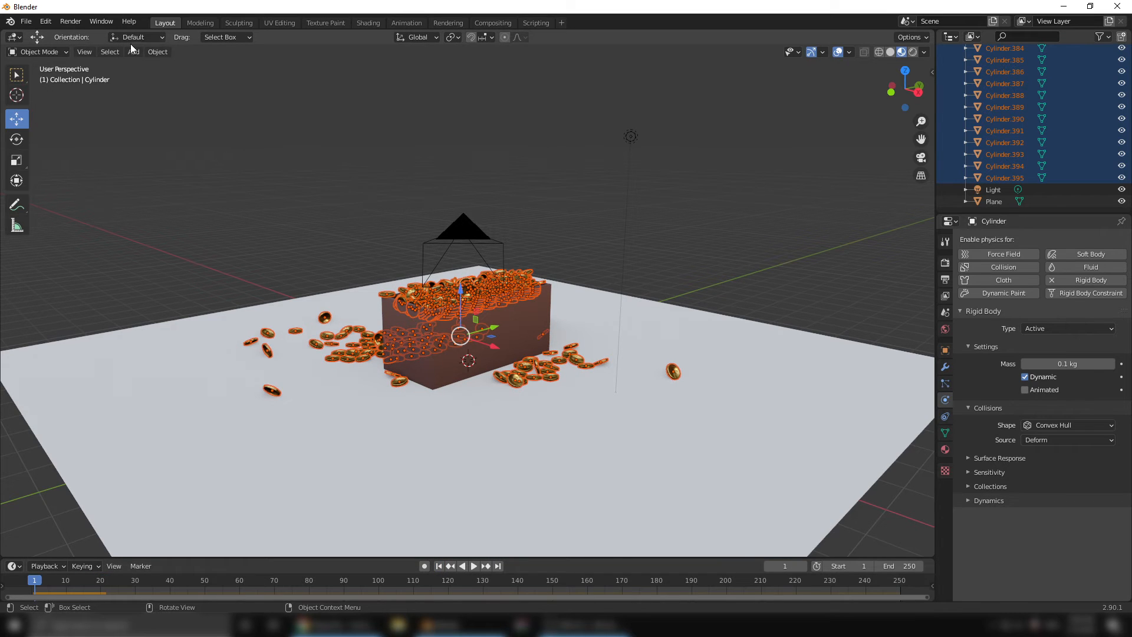
- Remove the rigid body physics from all selected cylinders, play the animation to check the coins, stop it, and return to frame 1
left_click(157, 51)
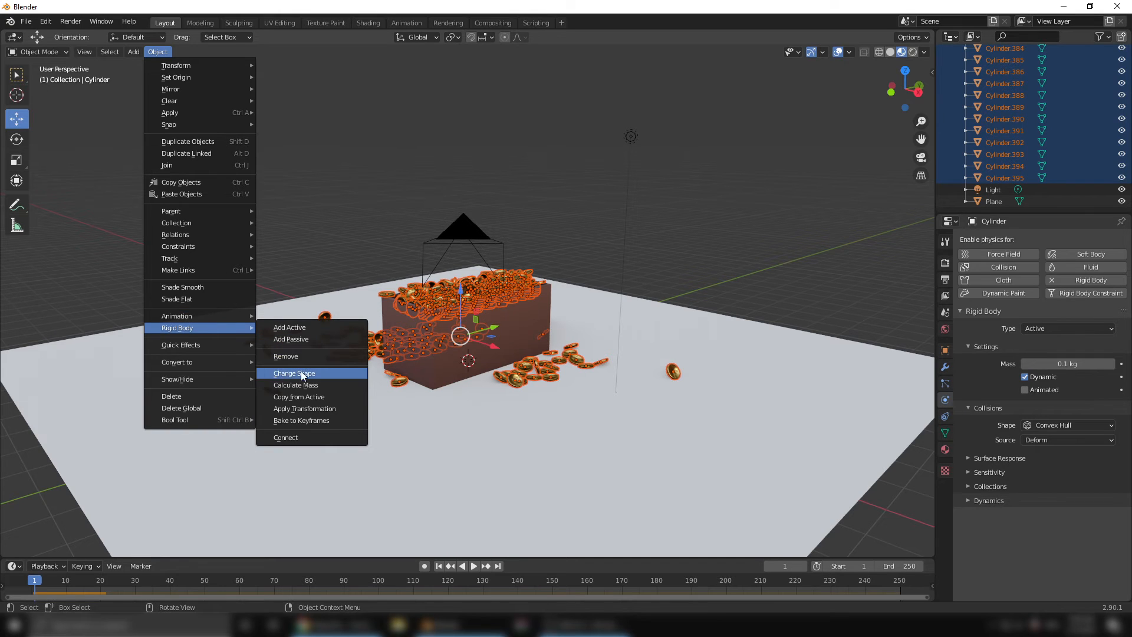
left_click(306, 356)
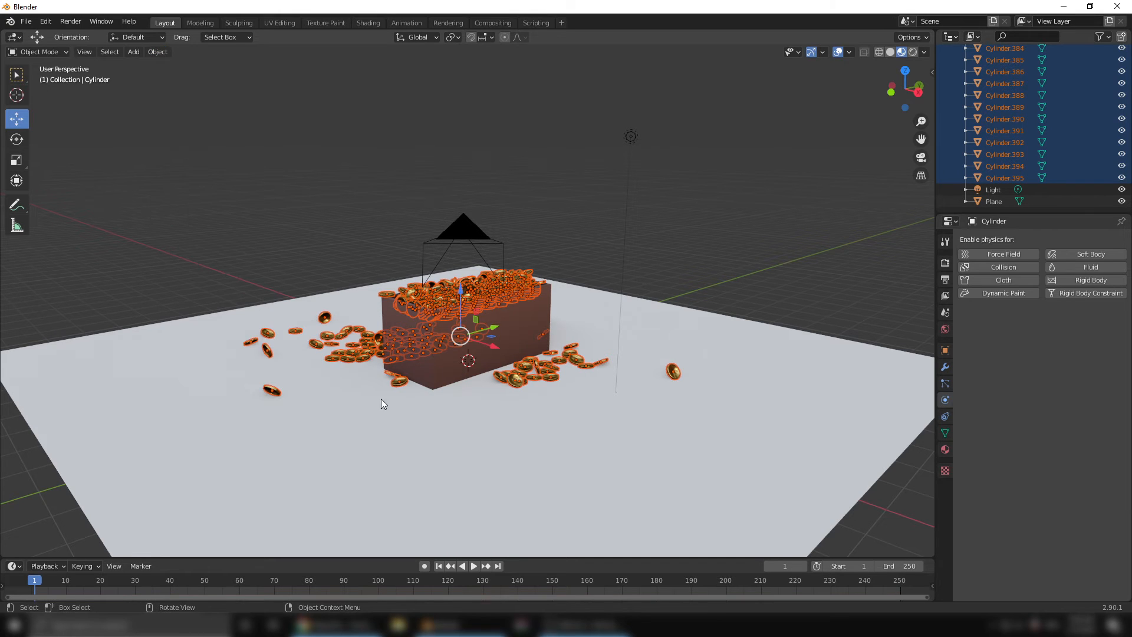
left_click(473, 568)
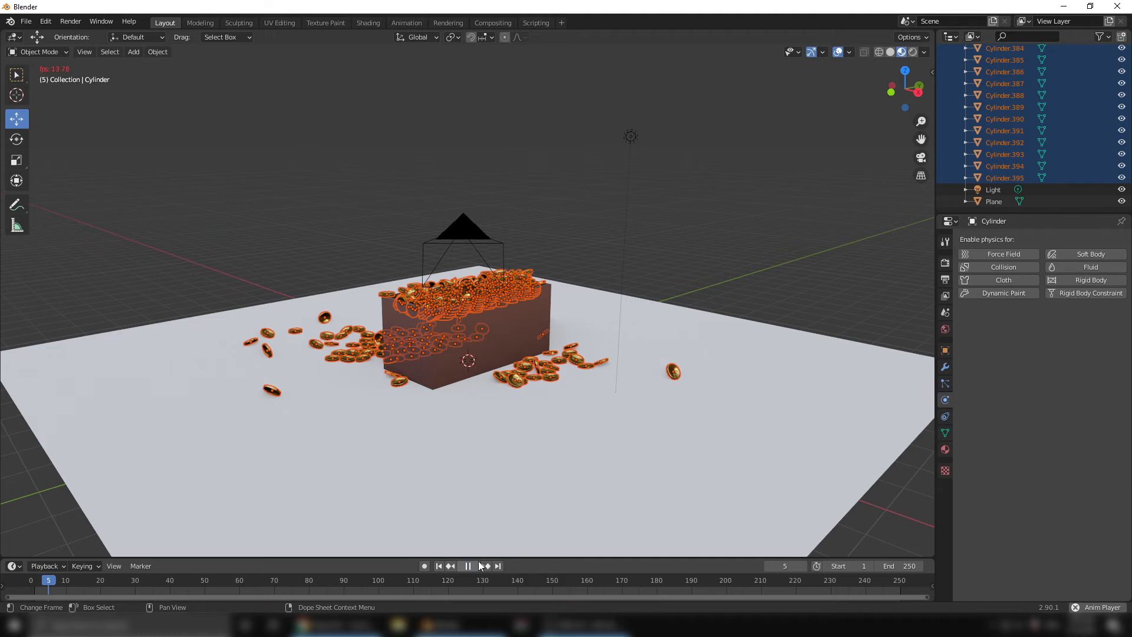
left_click(590, 232)
middle_click_drag(590, 232, 673, 375)
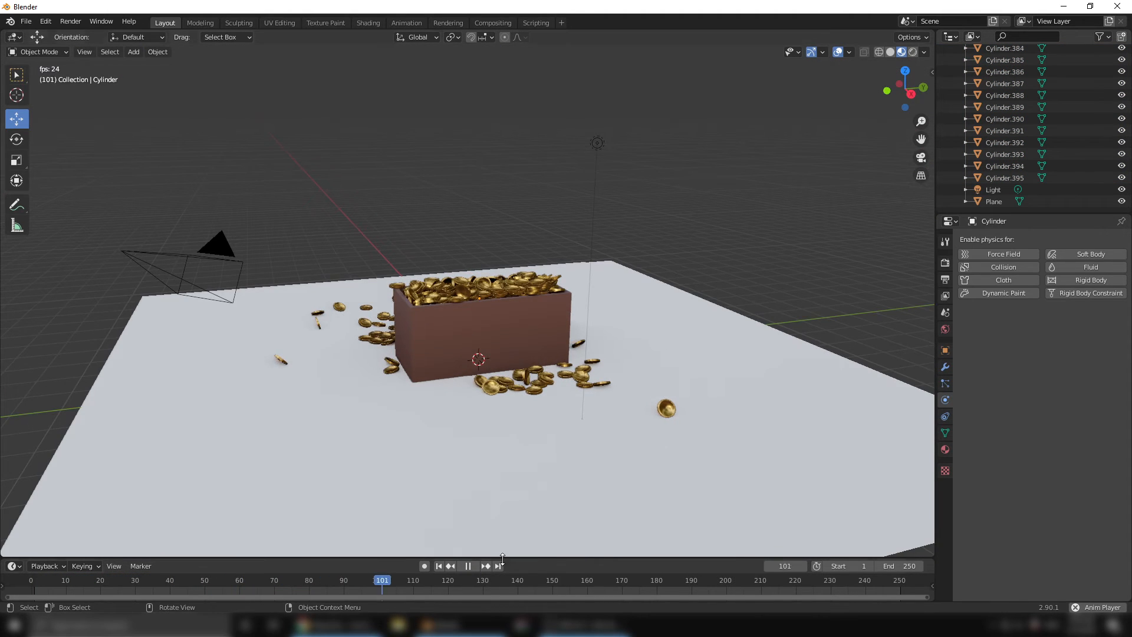
left_click(471, 566)
left_click(439, 567)
- Examine the coins in and around the box from several angles and distances for stray ones
middle_click_drag(394, 435, 476, 329)
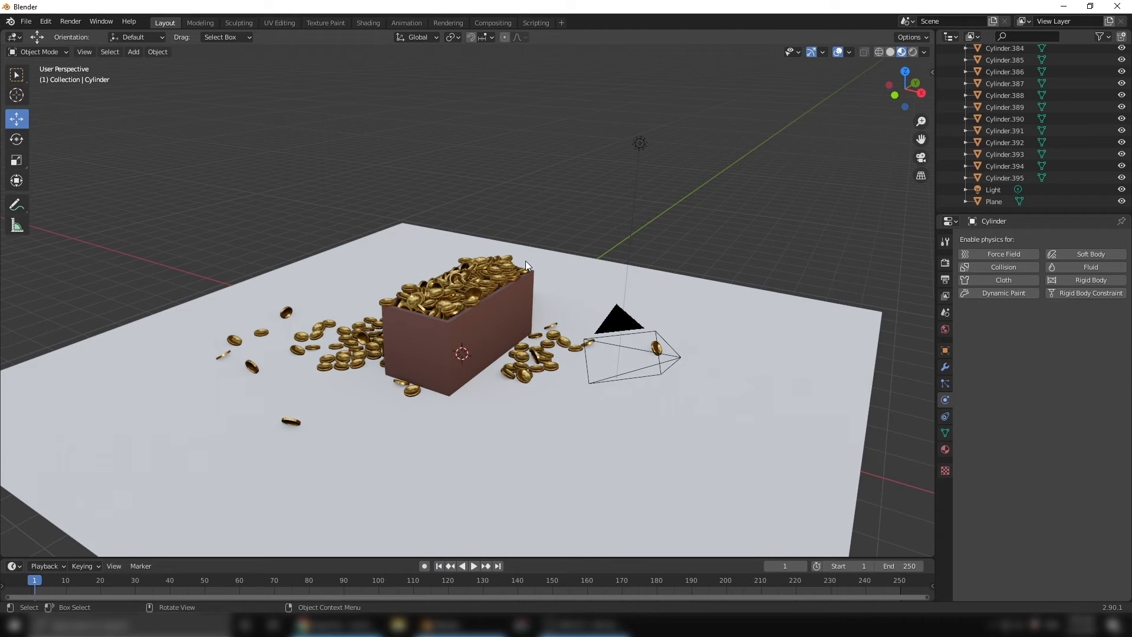
middle_click_drag(461, 365, 525, 332)
middle_click_drag(380, 402, 289, 437)
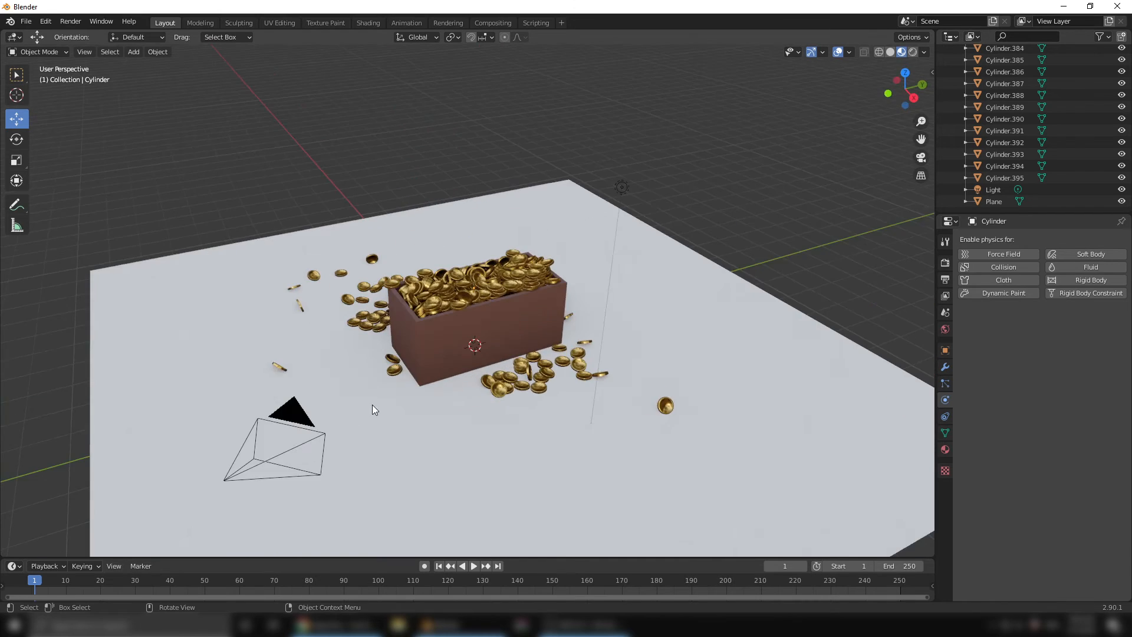
scroll(380, 378, "up", 4)
scroll(417, 346, "down", 1)
scroll(420, 348, "down", 3)
middle_click_drag(419, 343, 171, 311)
scroll(491, 320, "up", 5)
scroll(512, 325, "down", 5)
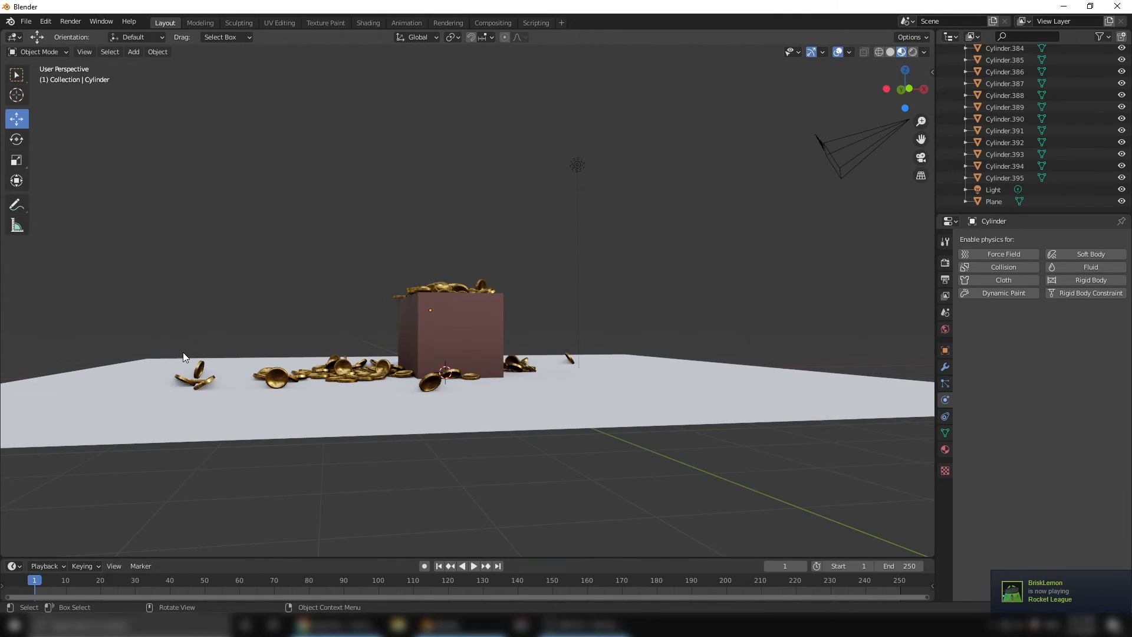
left_click_drag(154, 329, 673, 483)
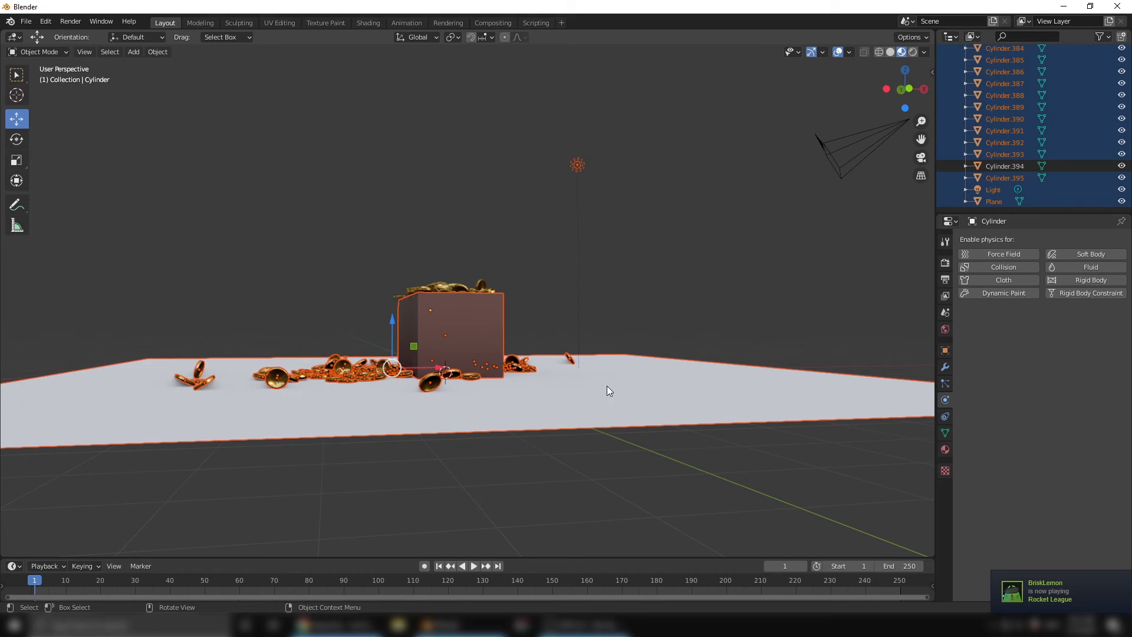
left_click(577, 161, "ctrl")
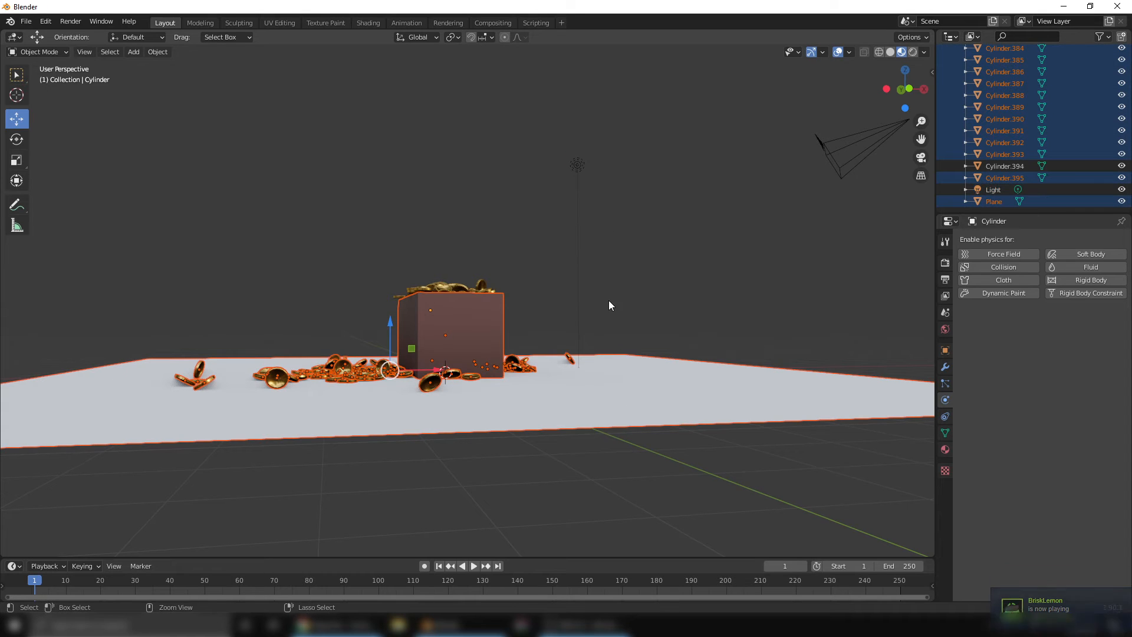
left_click(561, 394, "shift")
left_click(542, 317)
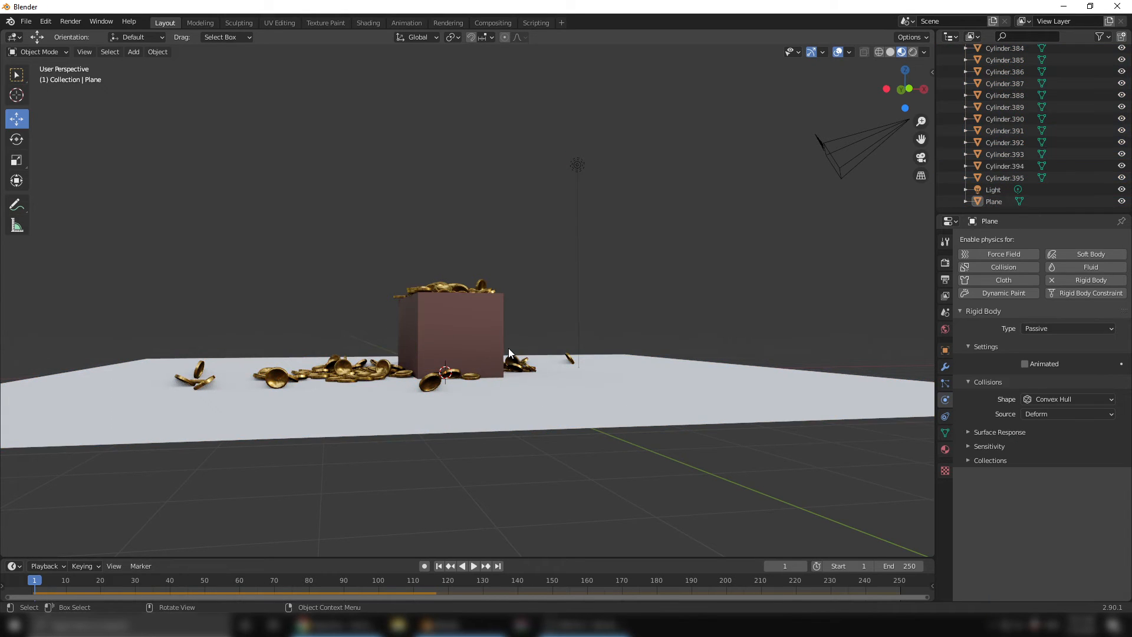
- Select the ground plane and hide it in the viewport
left_click(530, 377)
left_click(543, 384)
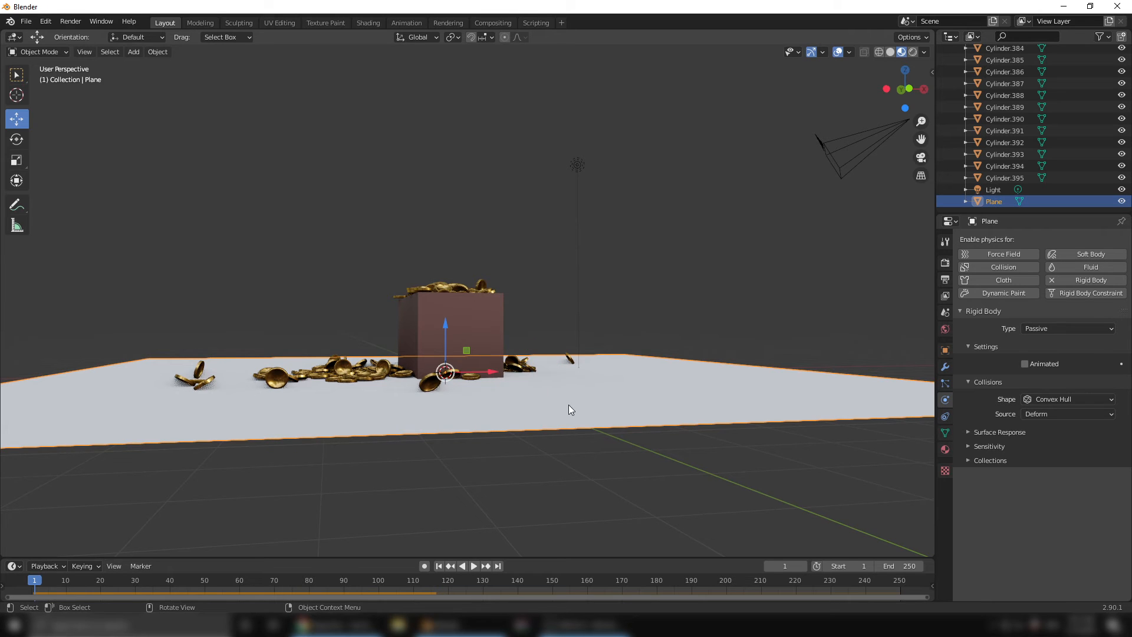
left_click(1122, 201)
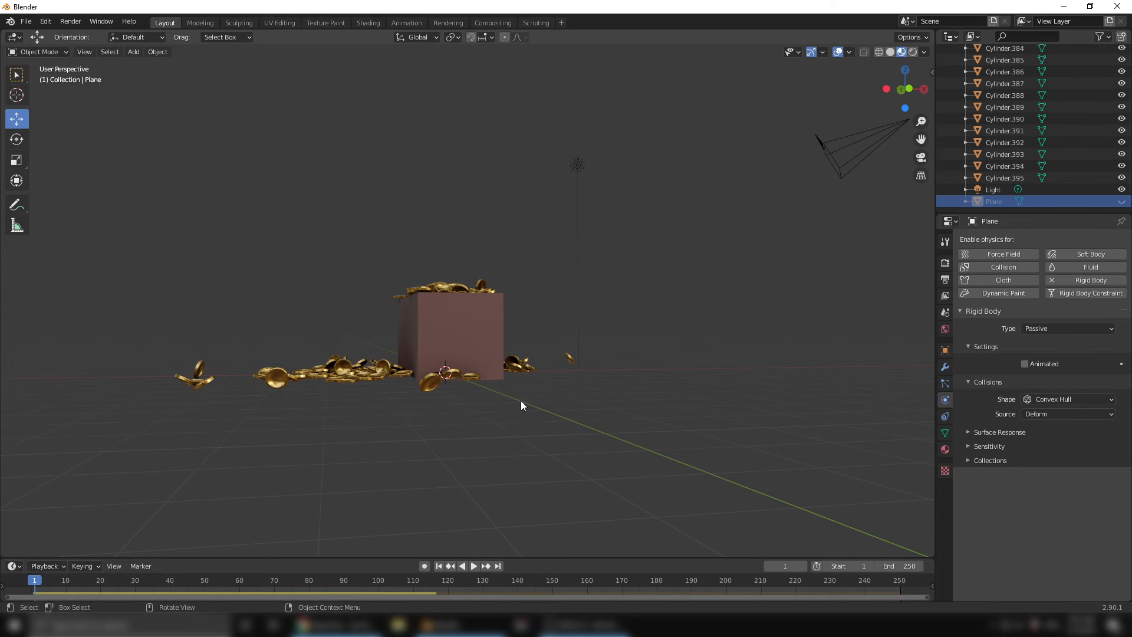
- Delete the group of outlying coins far from the box and the stray single coins near its short end
left_click_drag(145, 320, 282, 409)
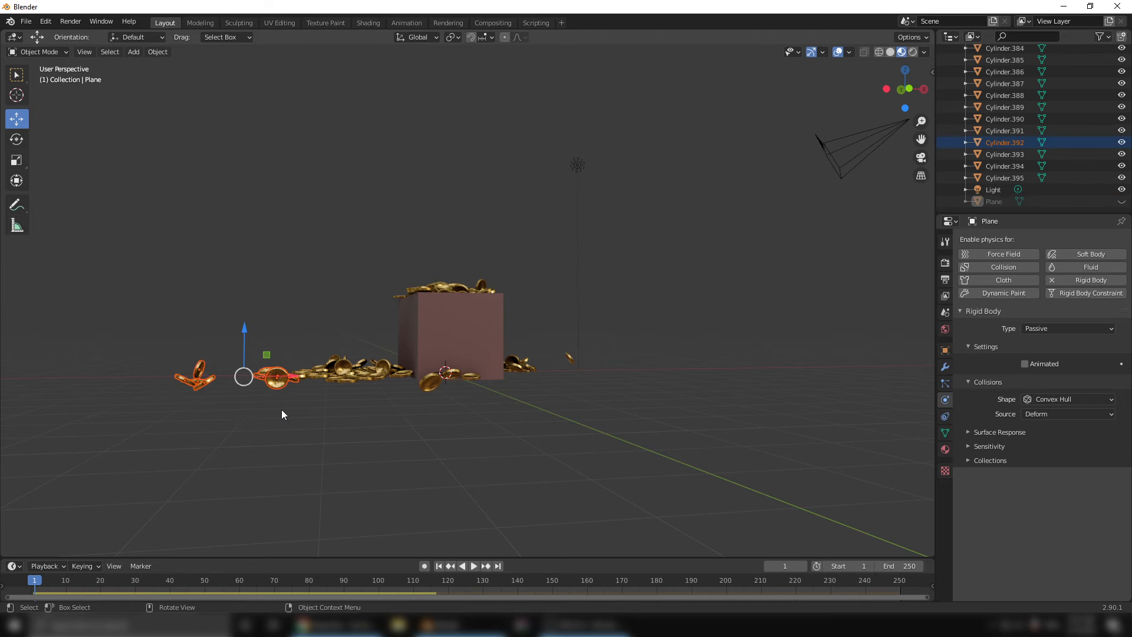
key("Delete")
middle_click_drag(589, 405, 477, 445)
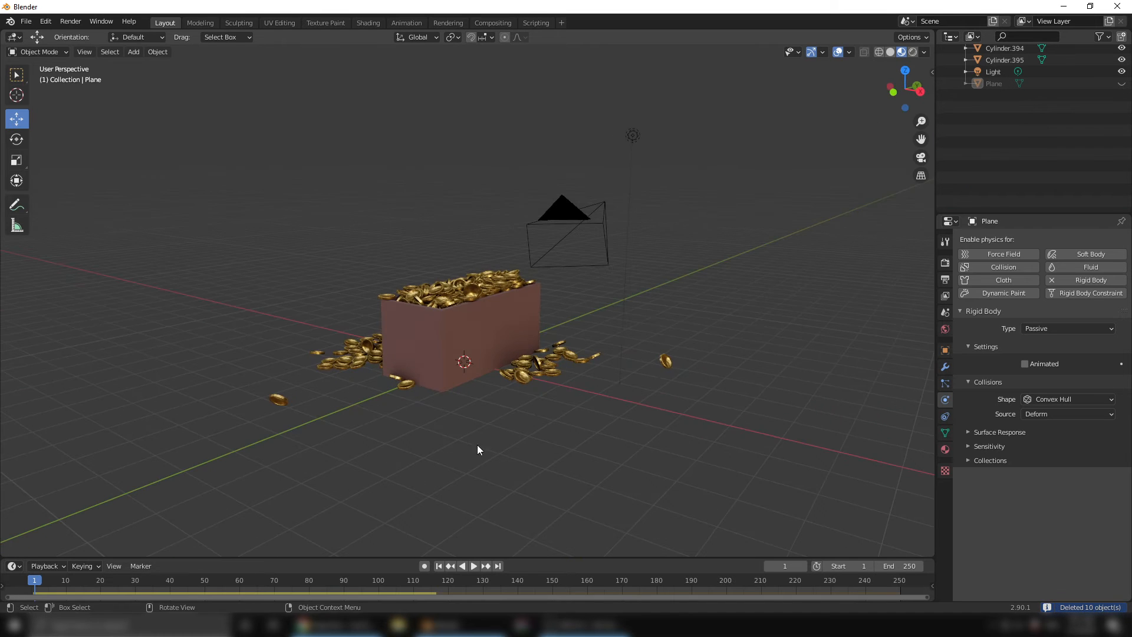
left_click_drag(251, 396, 307, 424)
key("Delete")
left_click(407, 386)
key("Delete")
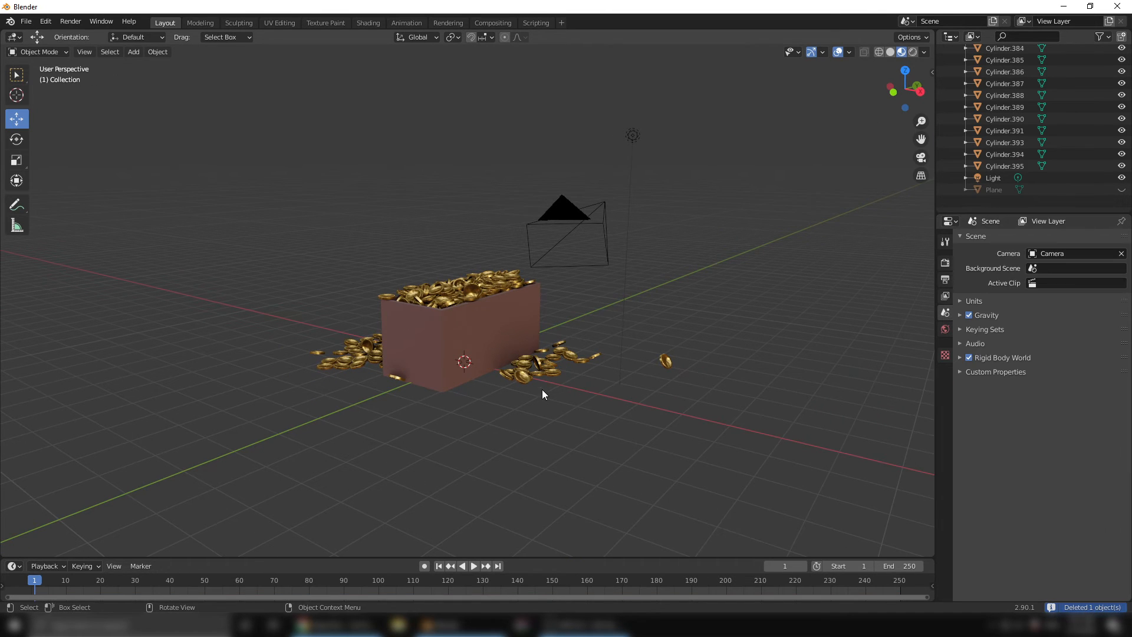
- Delete the isolated far coin and several tilted or outlying coins from the small pile beside the box's long side
left_click(661, 356)
key("Delete")
left_click(537, 360)
key("Delete")
left_click(505, 379)
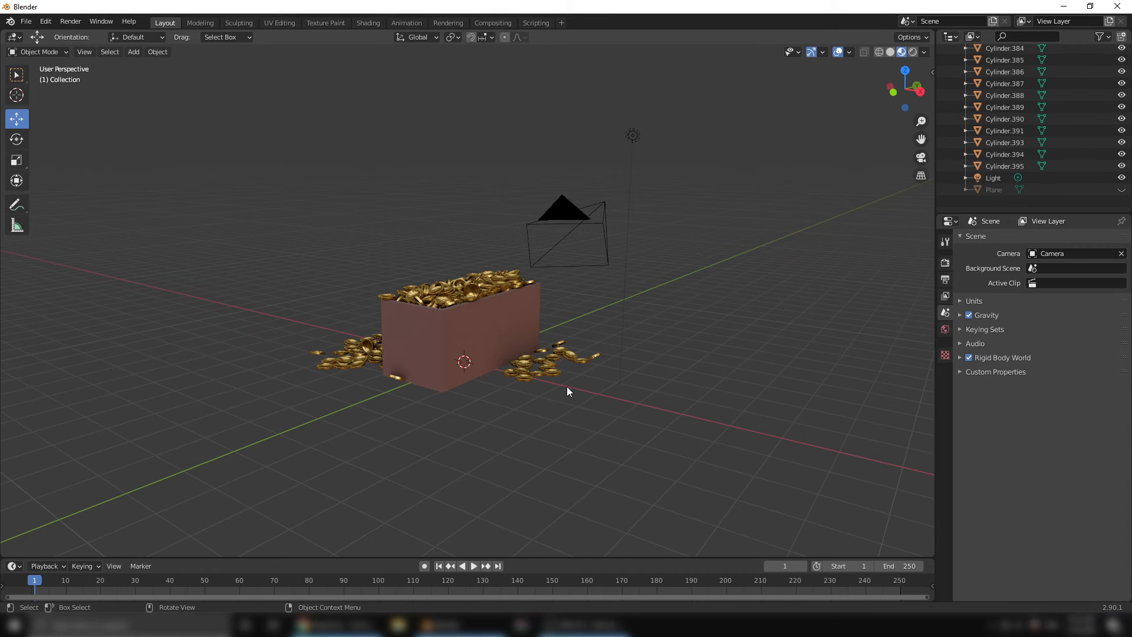
left_click(561, 345)
key("Delete")
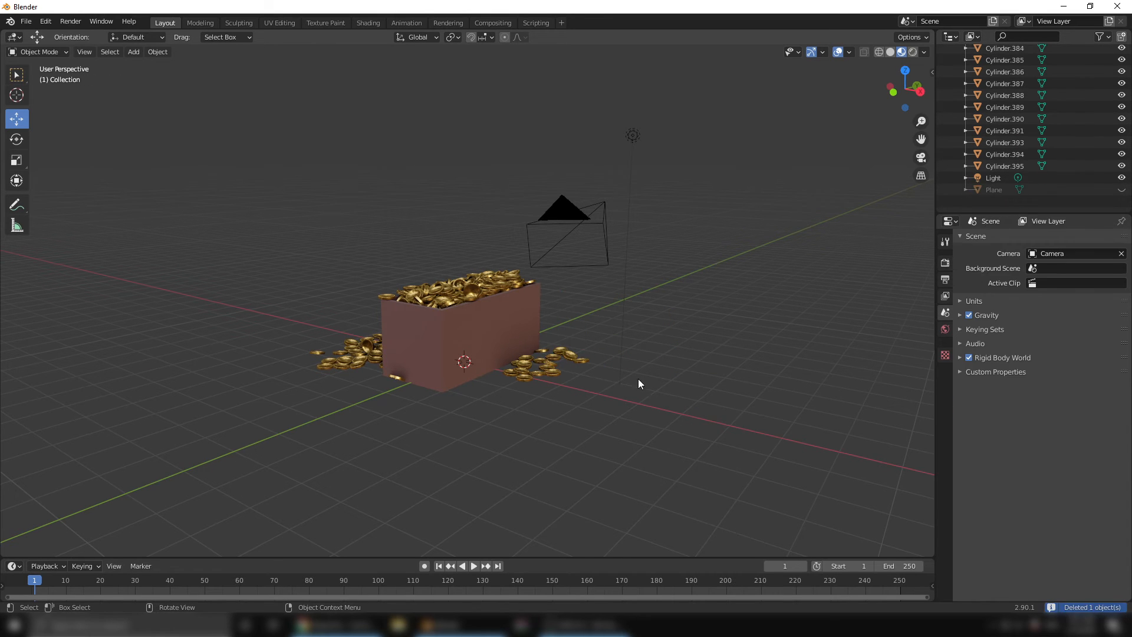
- Delete the outlying coin at the edge of the larger pile and the coins overhanging the box's rim
middle_click_drag(529, 300, 550, 402)
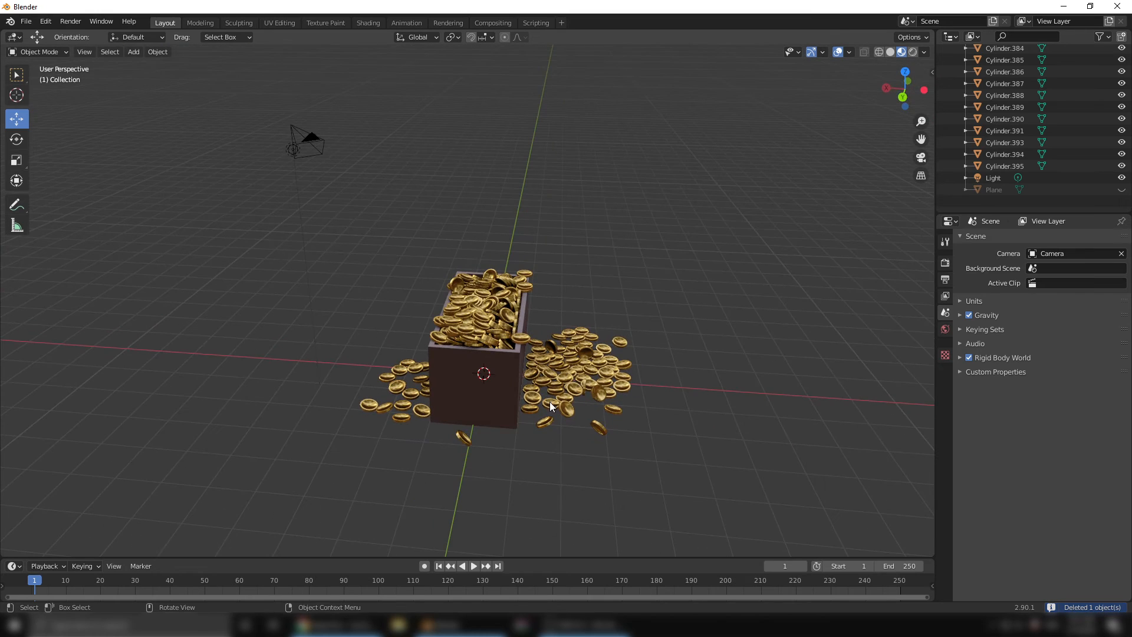
left_click(599, 429)
key("Delete")
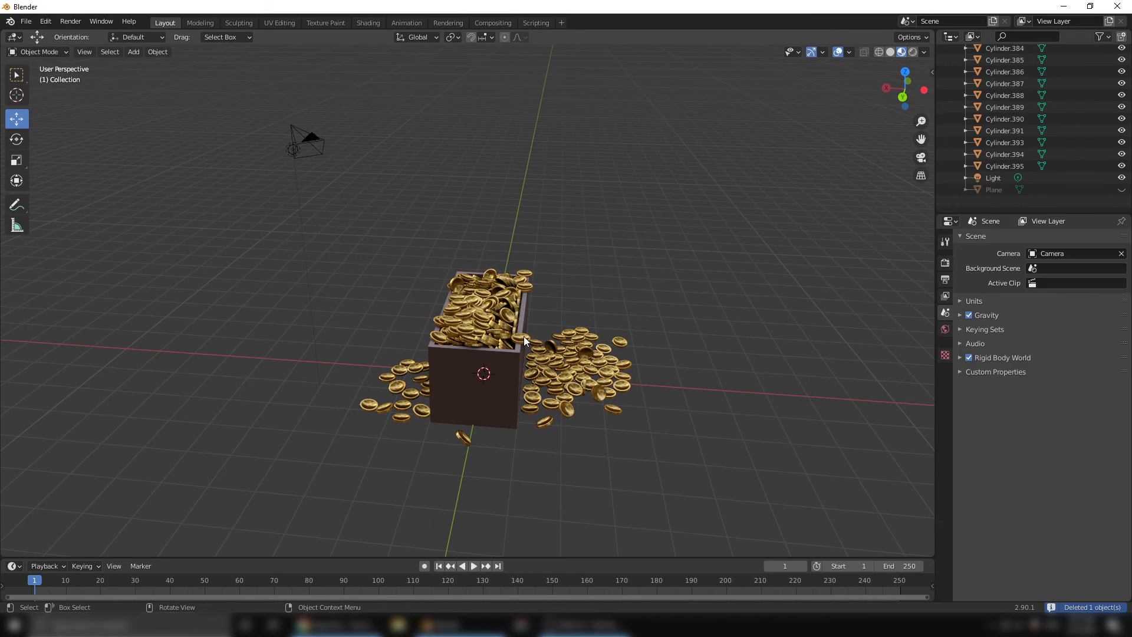
left_click(524, 338)
key("Delete")
left_click(532, 276)
key("Delete")
left_click(532, 277)
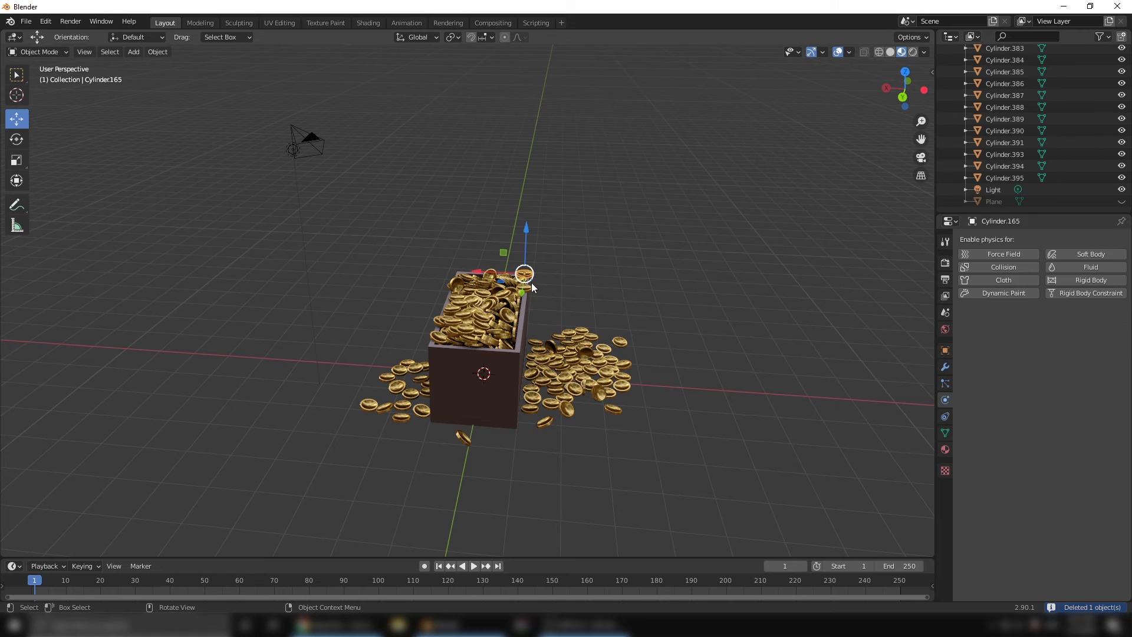
key("Delete")
left_click(525, 285)
key("Delete")
- Delete the coin at the foot of the box's short end and the outermost coin of the larger pile
middle_click_drag(507, 313, 575, 332)
scroll(575, 332, "up", 4)
middle_click_drag(653, 433, 639, 418)
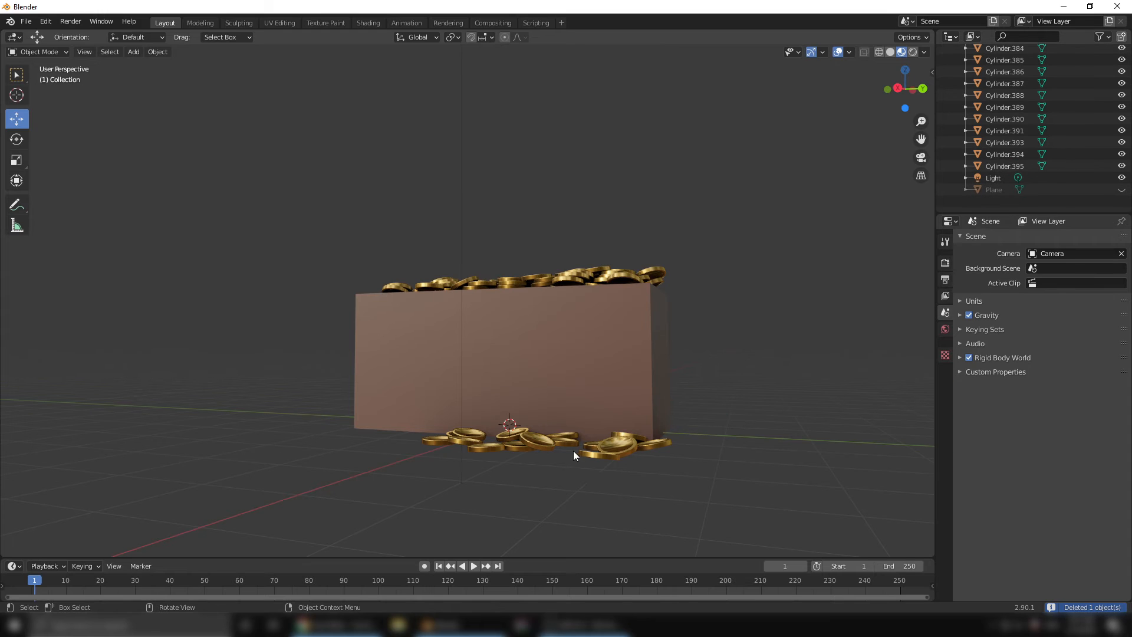
middle_click_drag(573, 454, 696, 480)
left_click(339, 445)
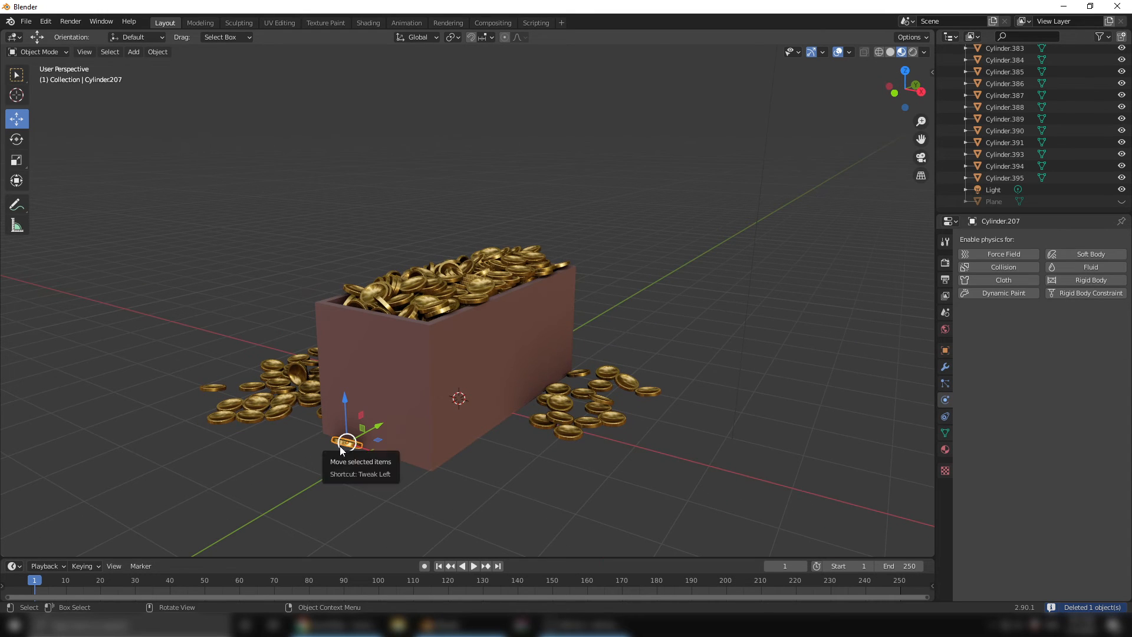
key("Delete")
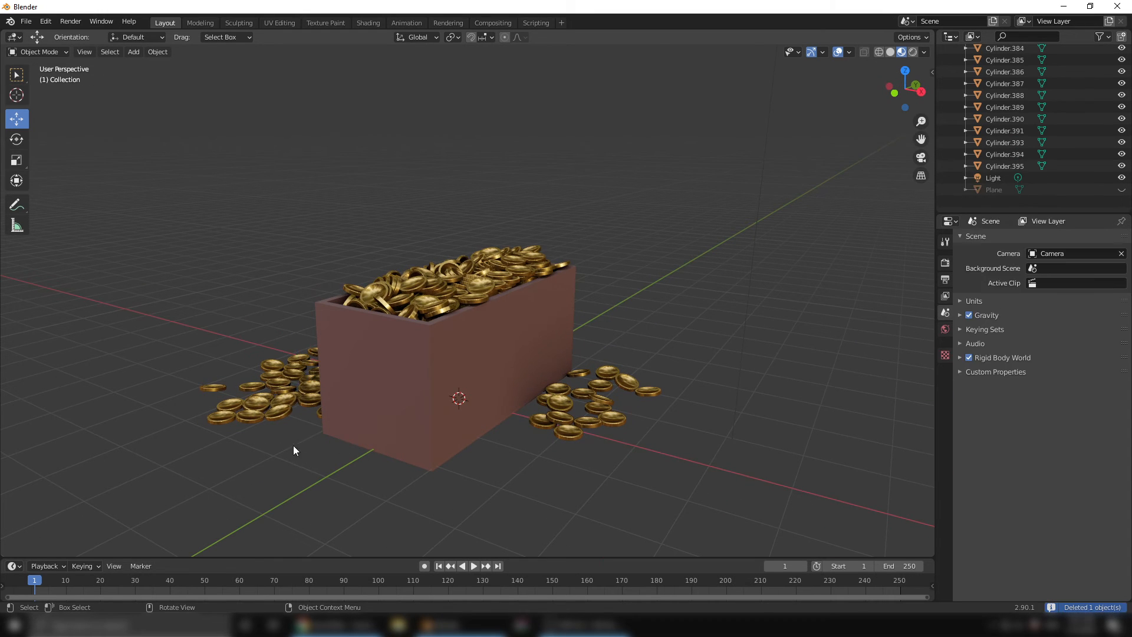
left_click(214, 390)
key("Delete")
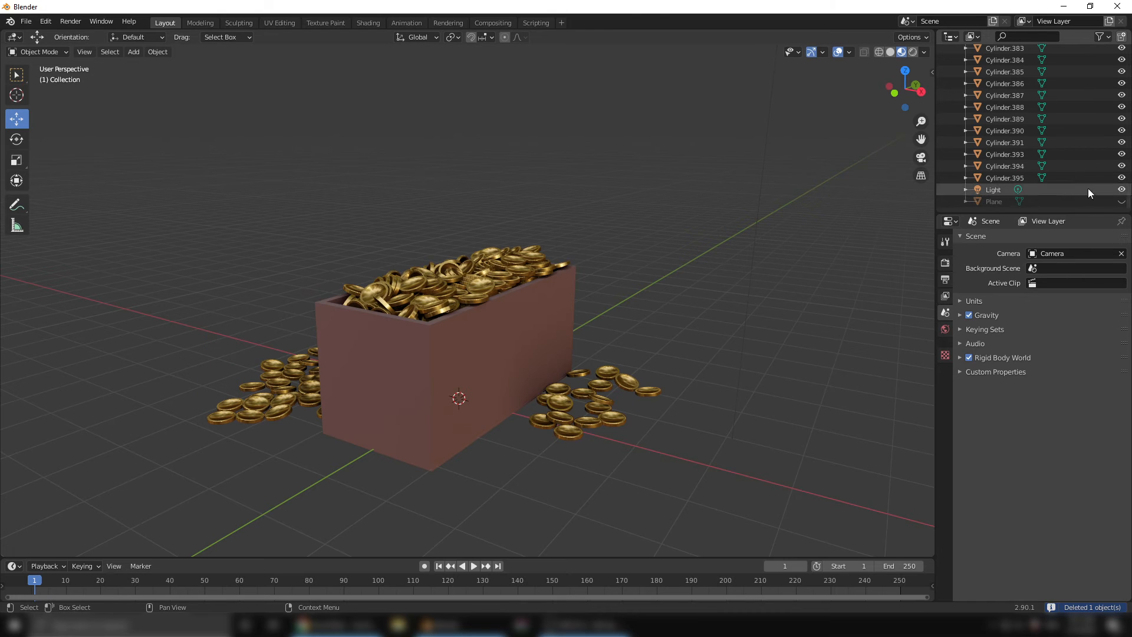
- Unhide the ground plane and scale it up uniformly by about 4.09
left_click(1123, 202)
middle_click_drag(498, 289, 667, 275)
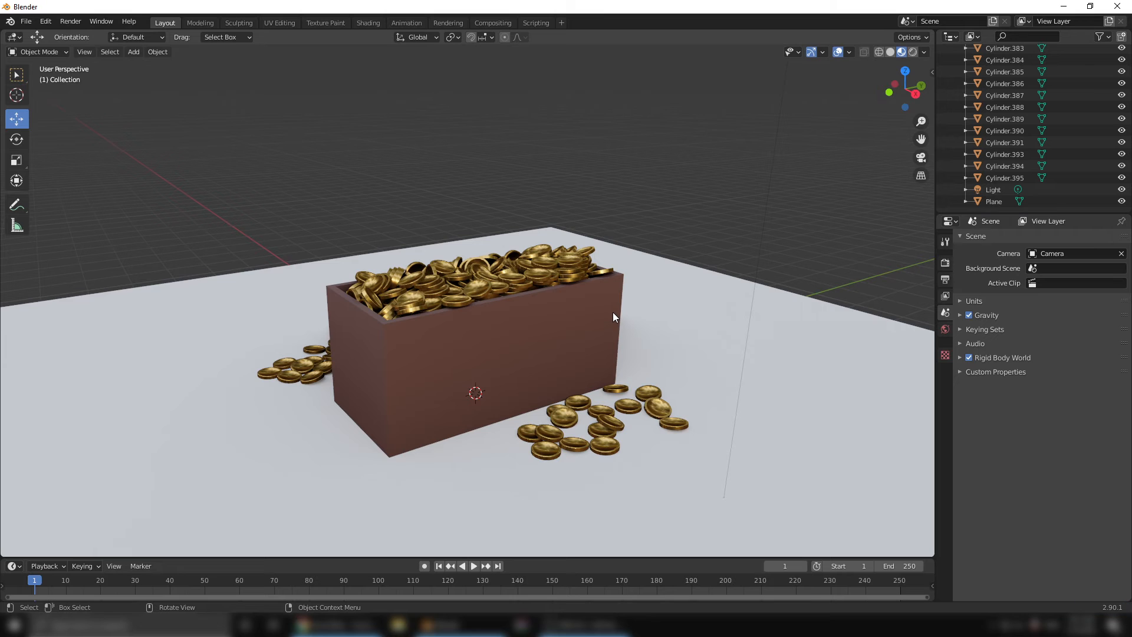
scroll(613, 313, "up", 2)
scroll(595, 320, "down", 3)
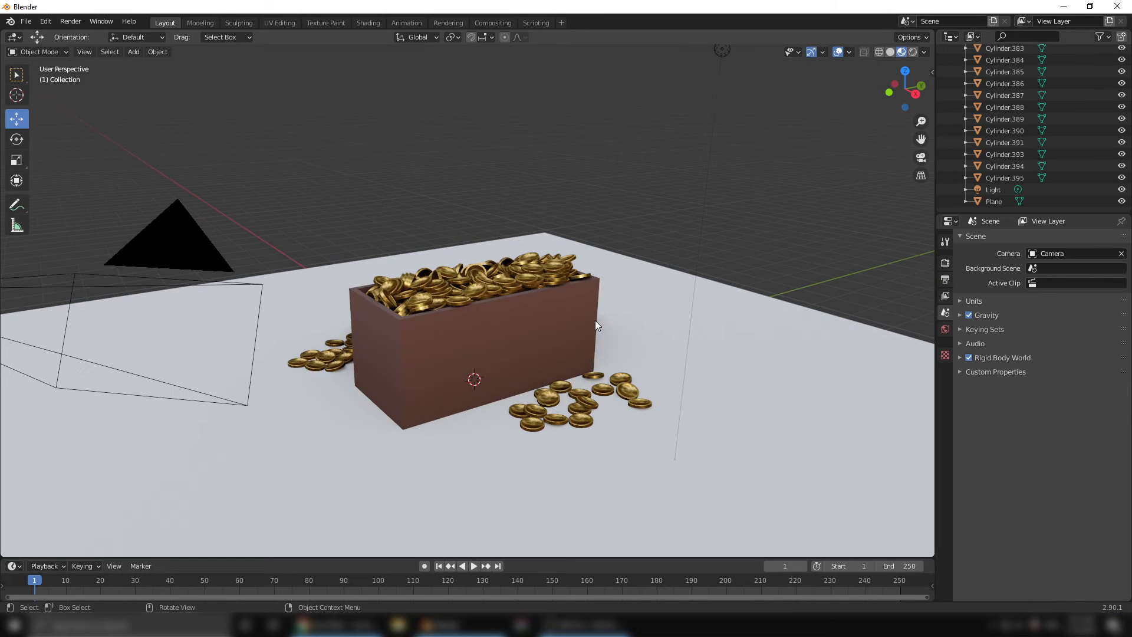
left_click(671, 331)
key("s")
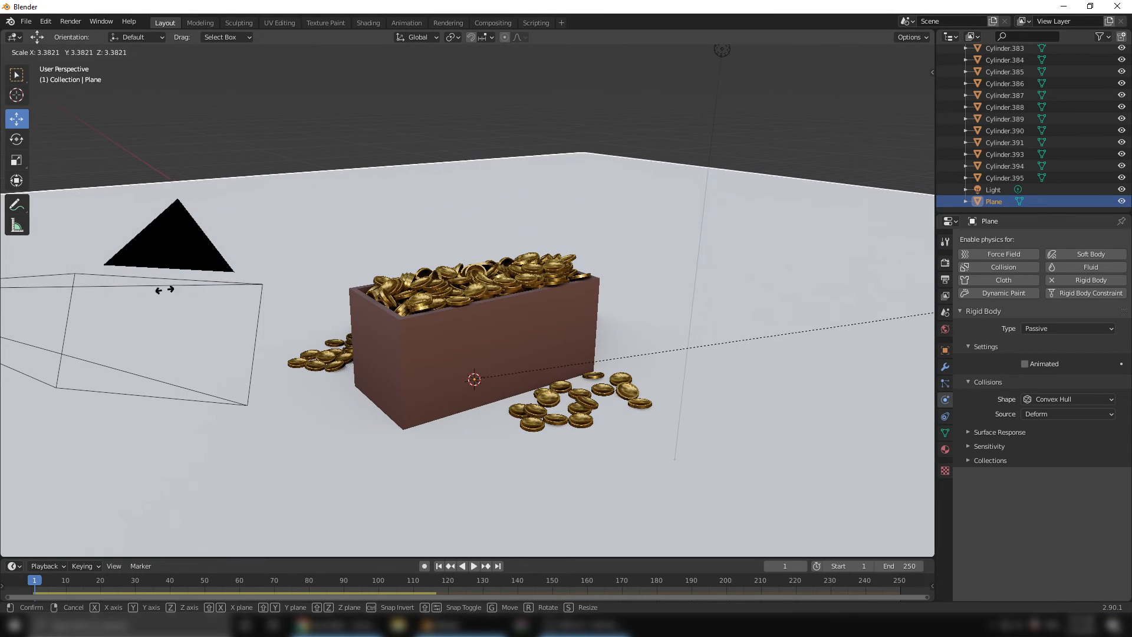
left_click(288, 279)
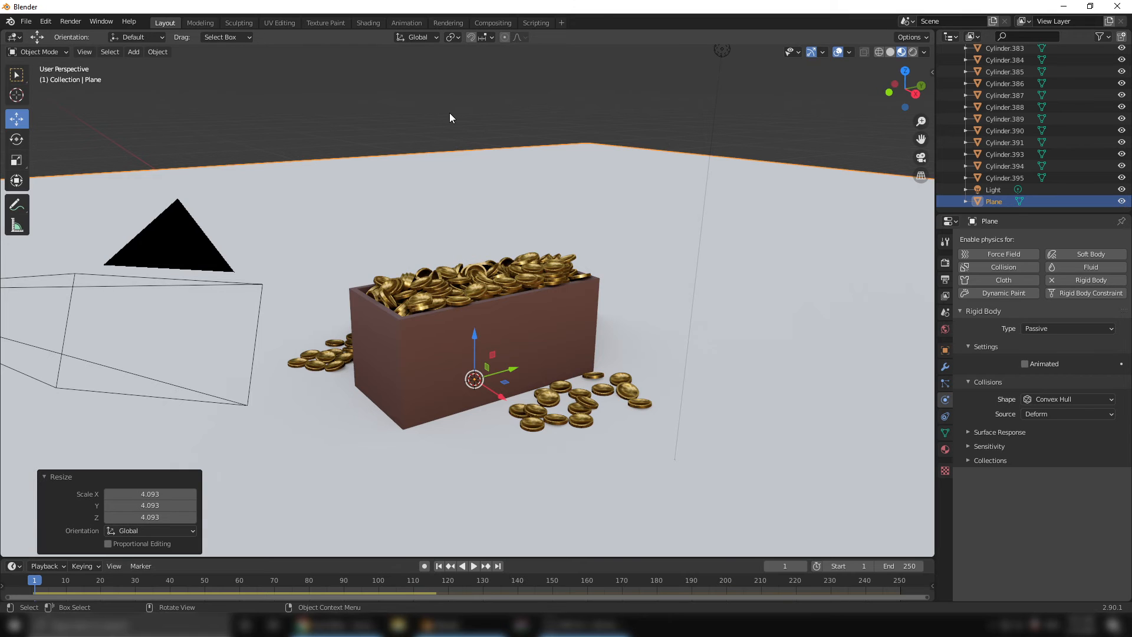
- Switch the viewport to the camera view and fit the camera frame to it
key("KP_0")
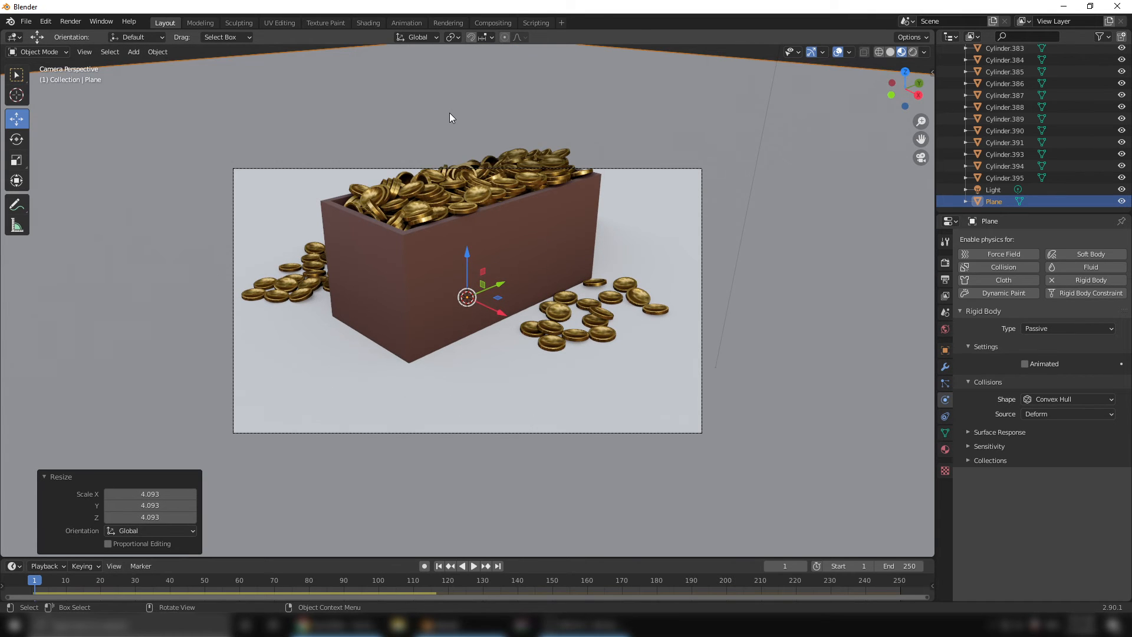
key("Home")
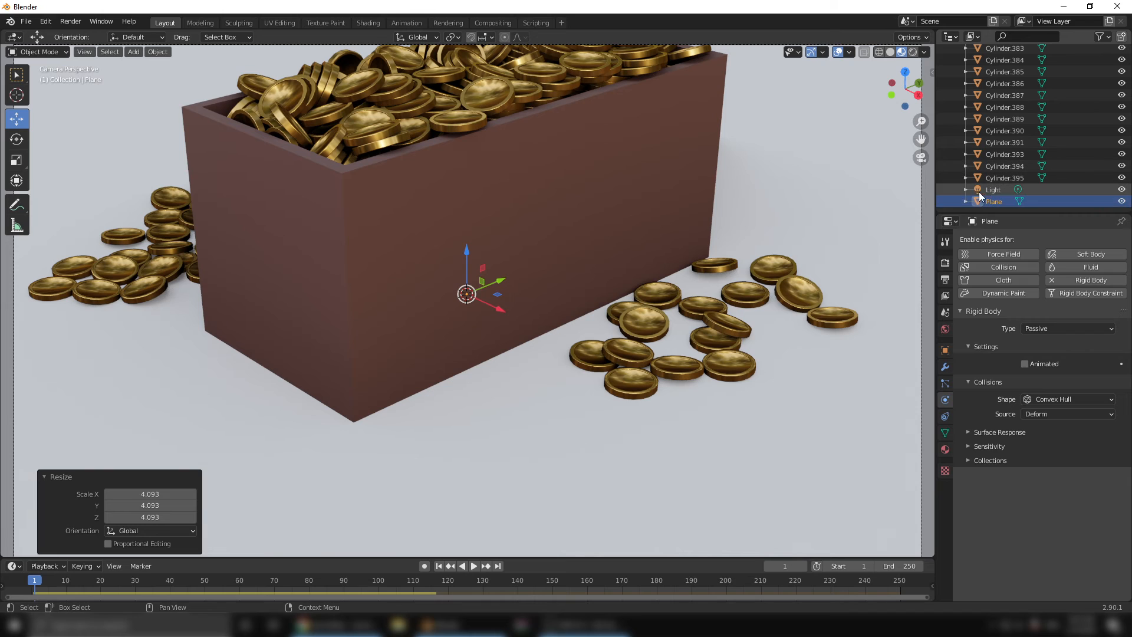
scroll(993, 197, "up", 10)
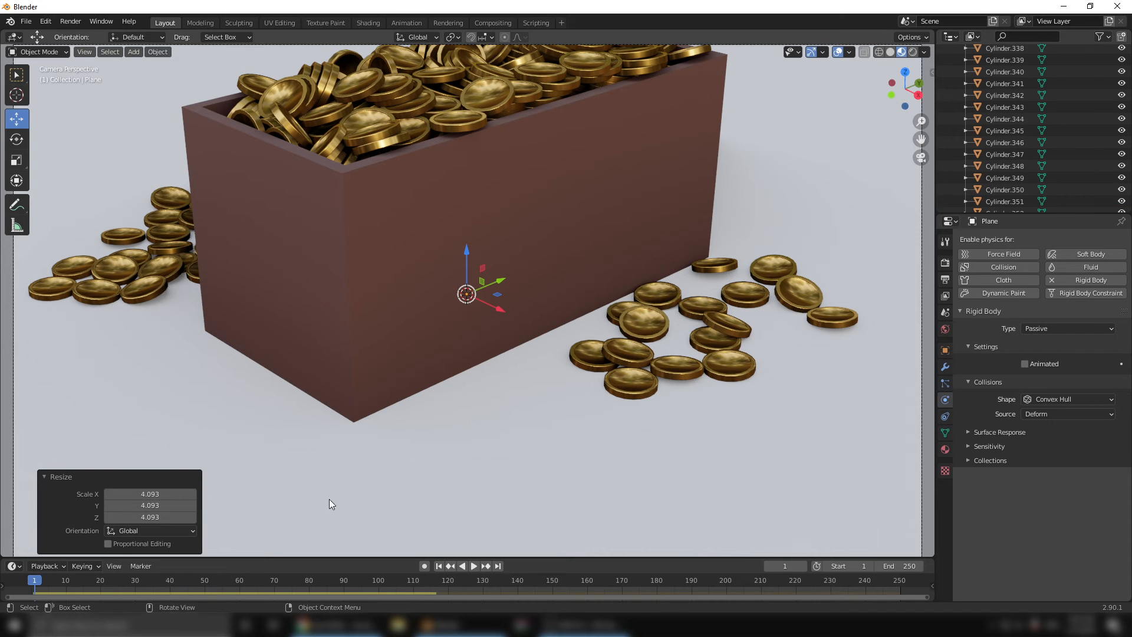
- Split the viewport vertically into two 3D views, and fit the camera frame in the first one
right_click(259, 557)
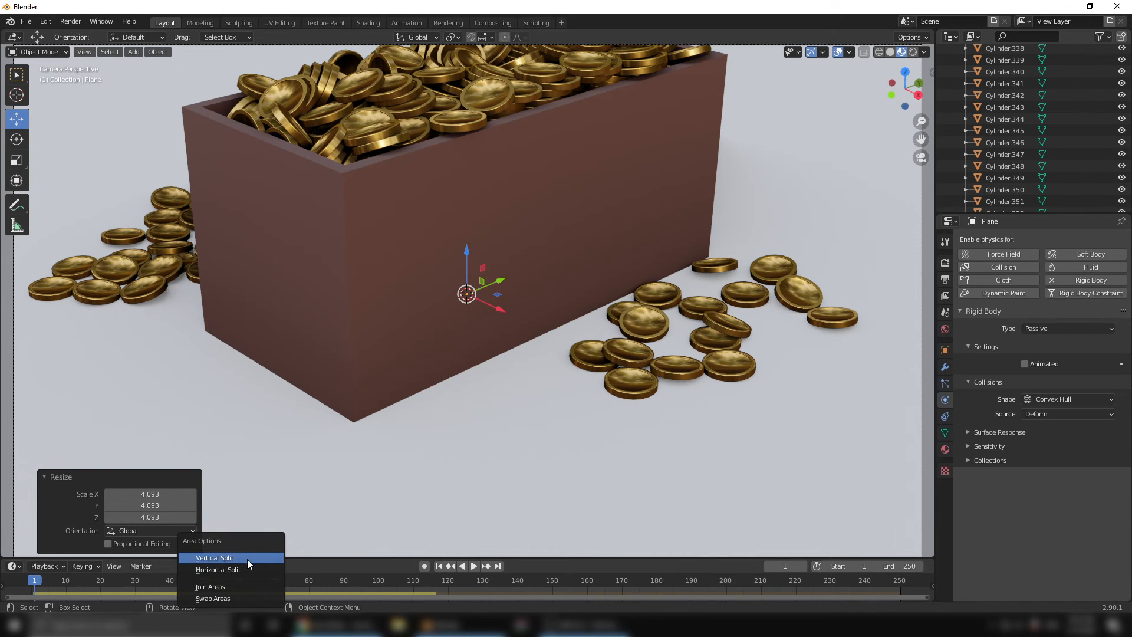
left_click(247, 559)
left_click(481, 501)
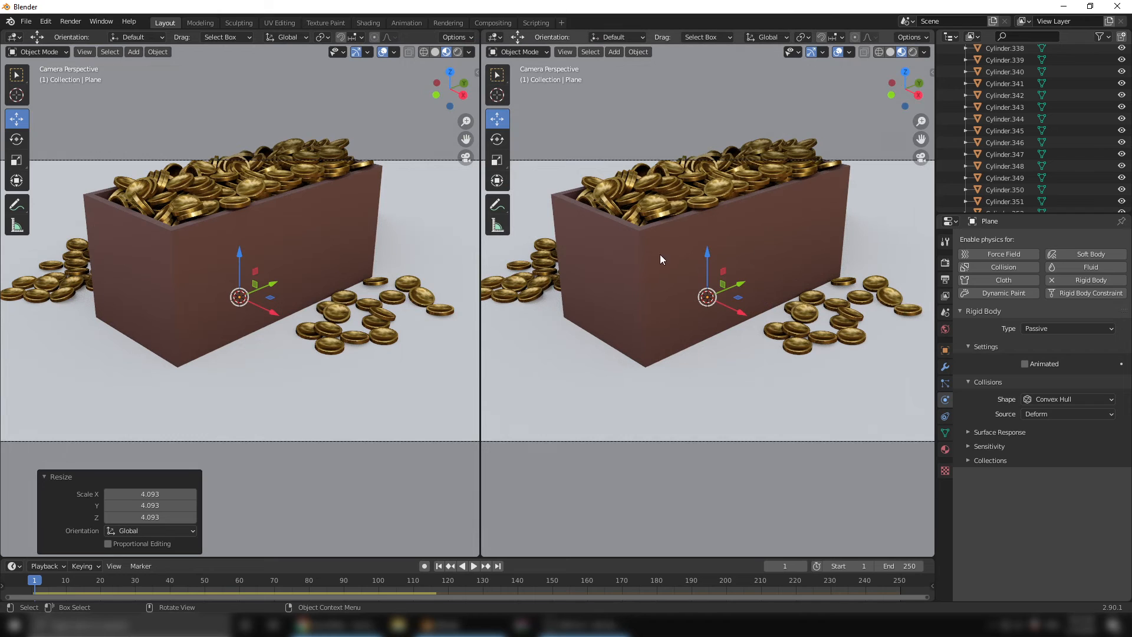
key("KP_0")
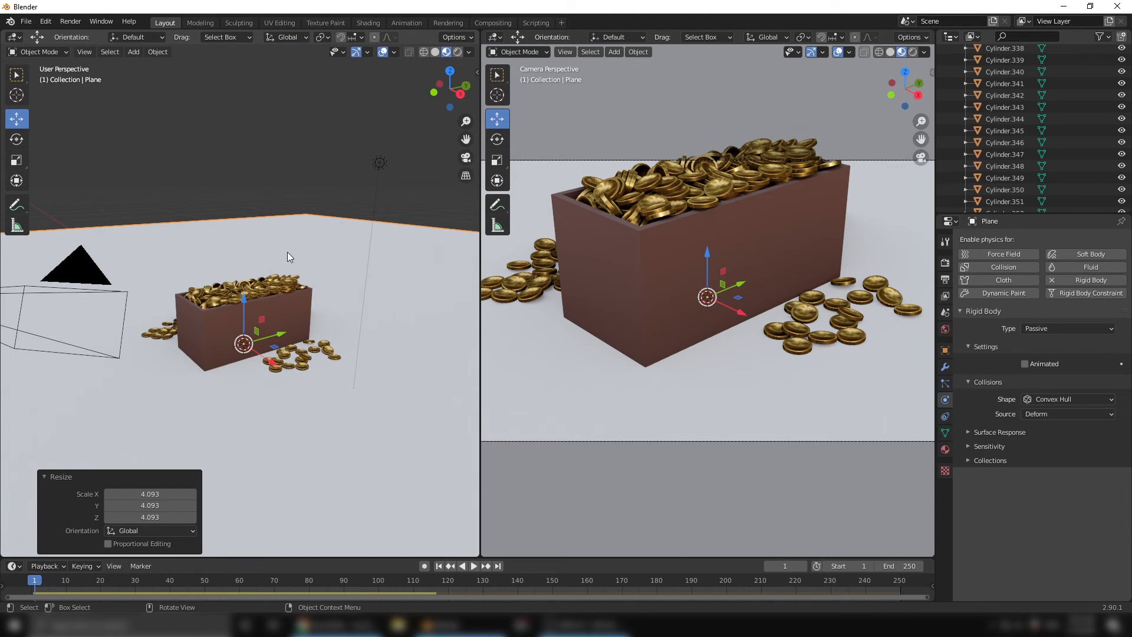
key("KP_0")
key("Home")
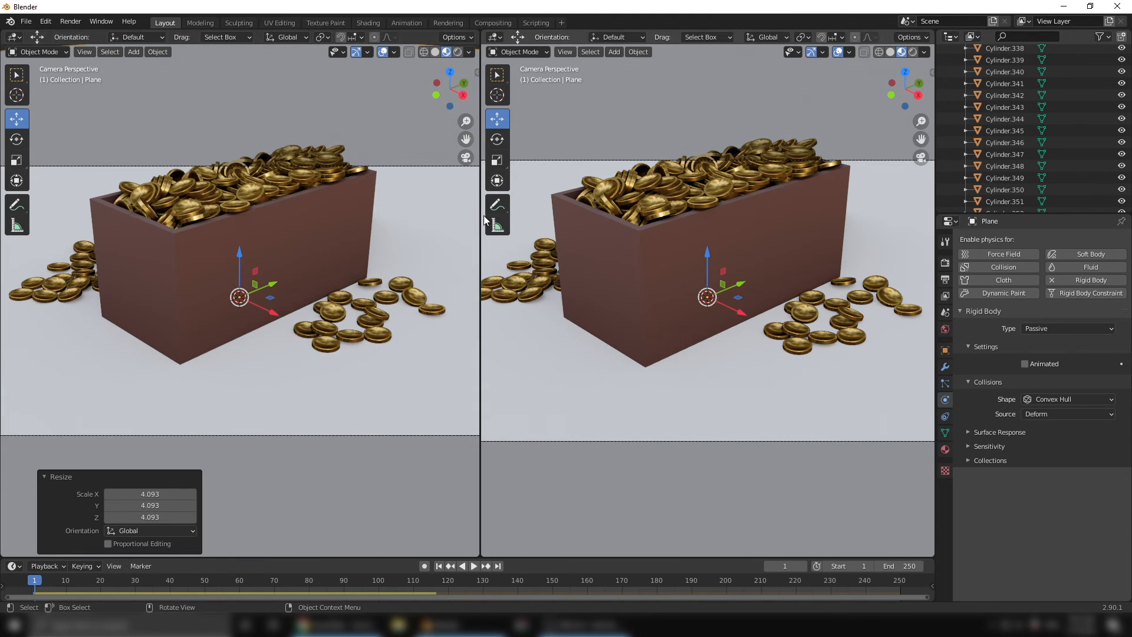
- Change the camera's lens type to Orthographic and raise the camera about 0.97 m along Z
scroll(647, 232, "down", 5)
middle_click_drag(711, 303, 740, 303)
scroll(685, 314, "down", 4)
left_click(819, 301)
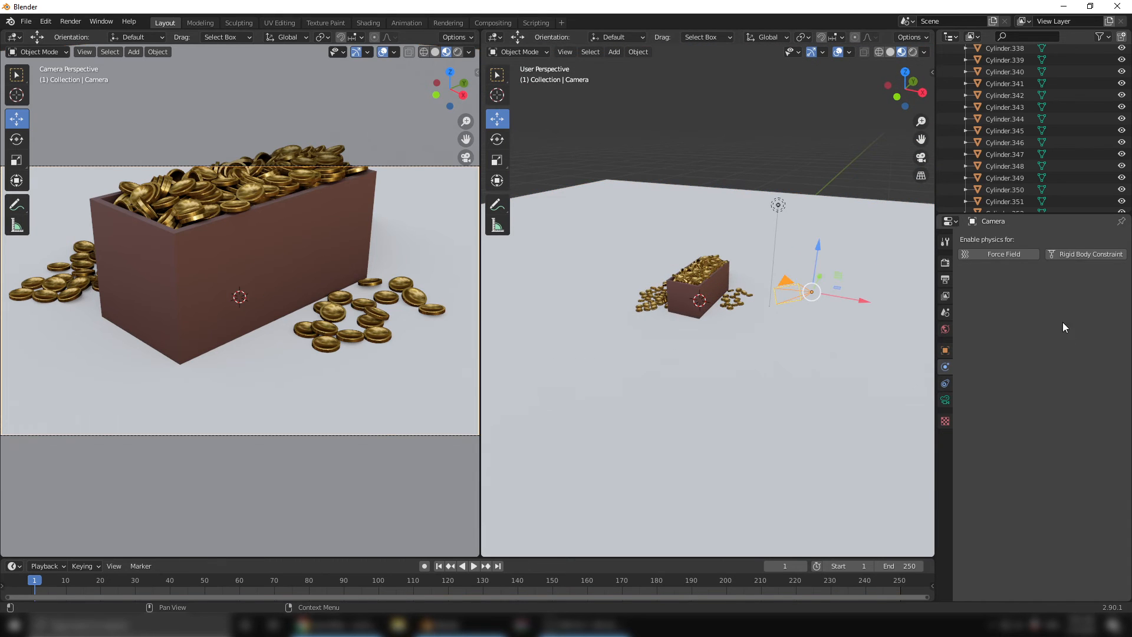
left_click(945, 401)
left_click(1040, 275)
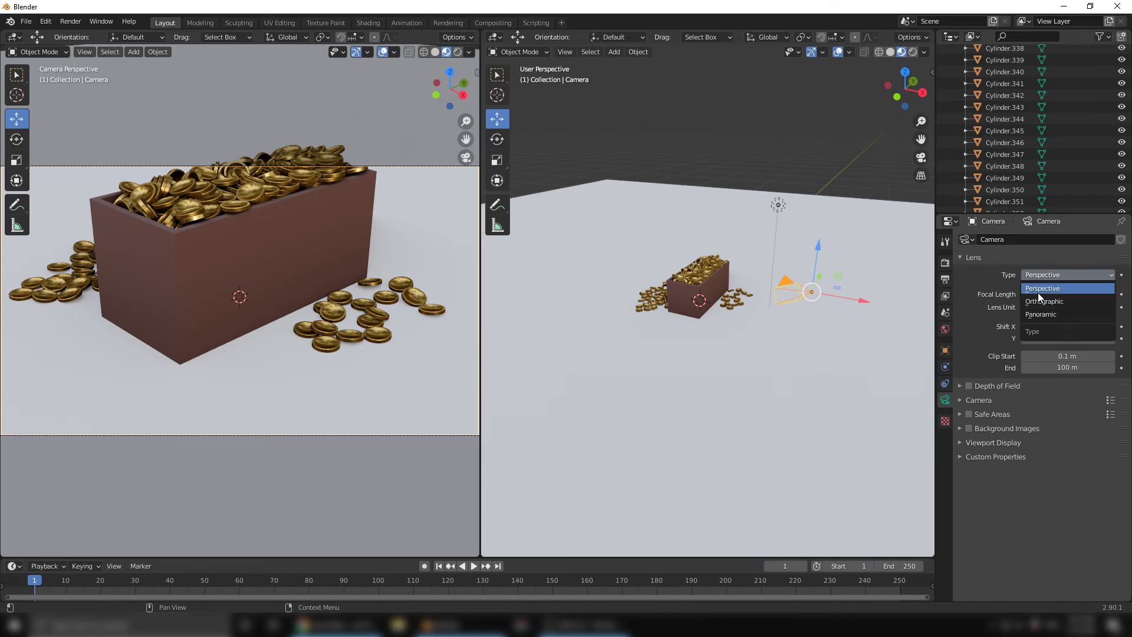
left_click(1044, 300)
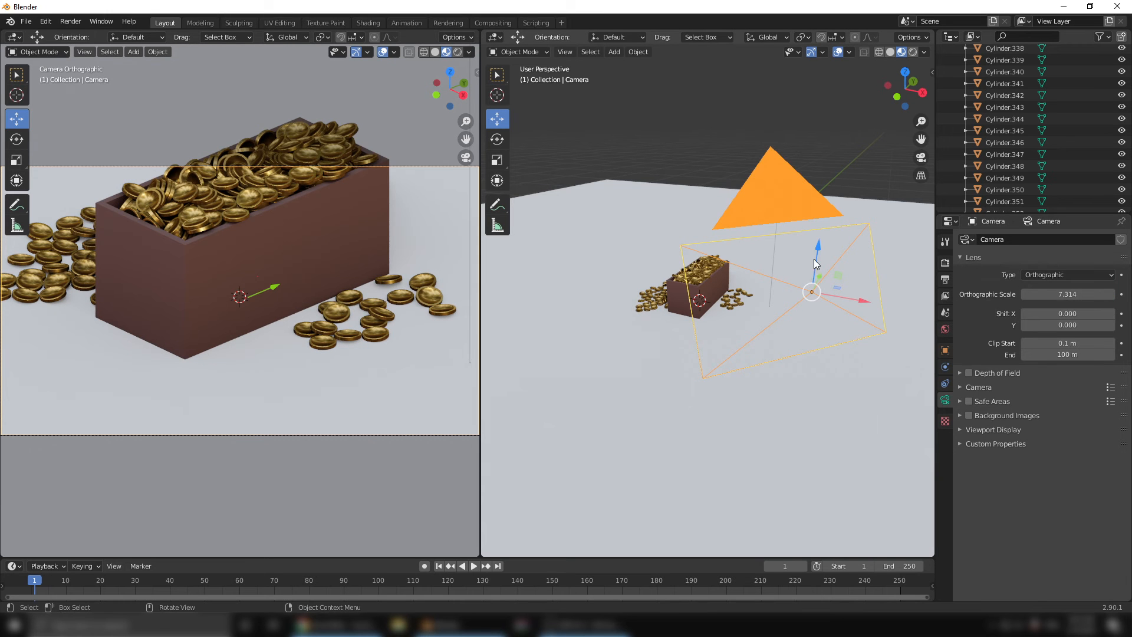
left_click_drag(816, 259, 827, 226)
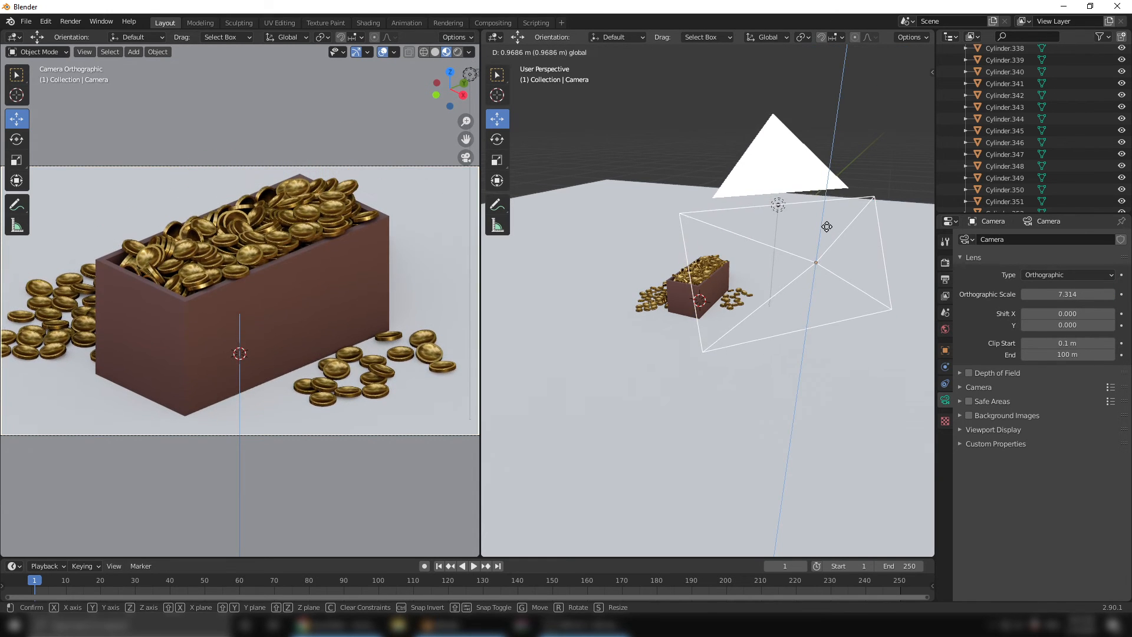
left_click(827, 226)
- Give the ground plane a new material with an orange-yellow base colour
left_click(730, 336)
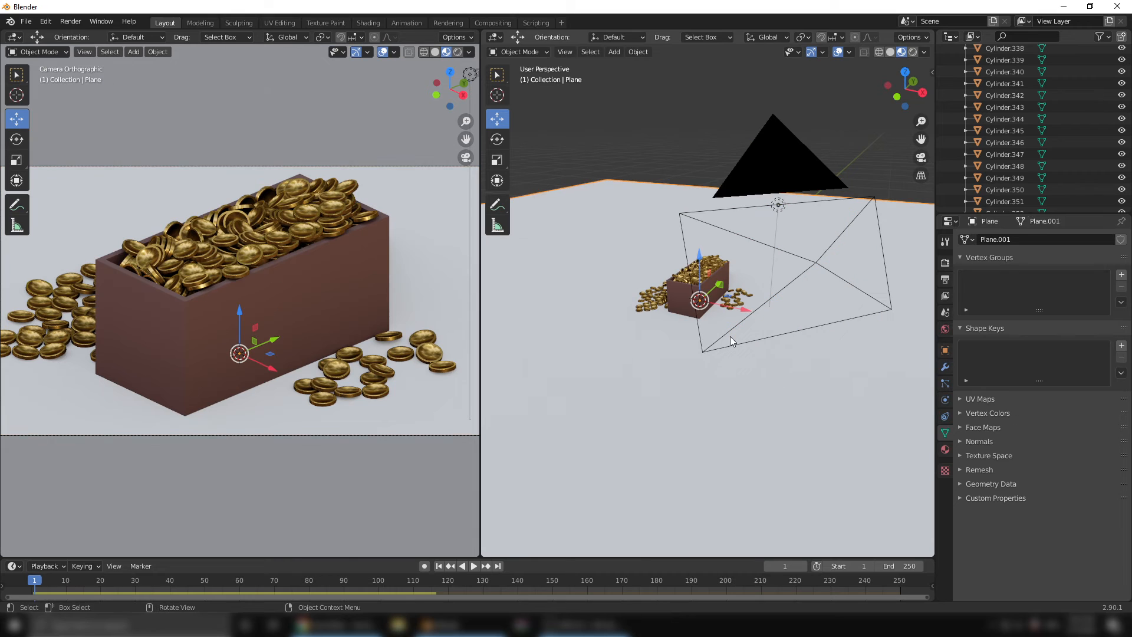
left_click(946, 451)
left_click(1024, 288)
left_click(1074, 411)
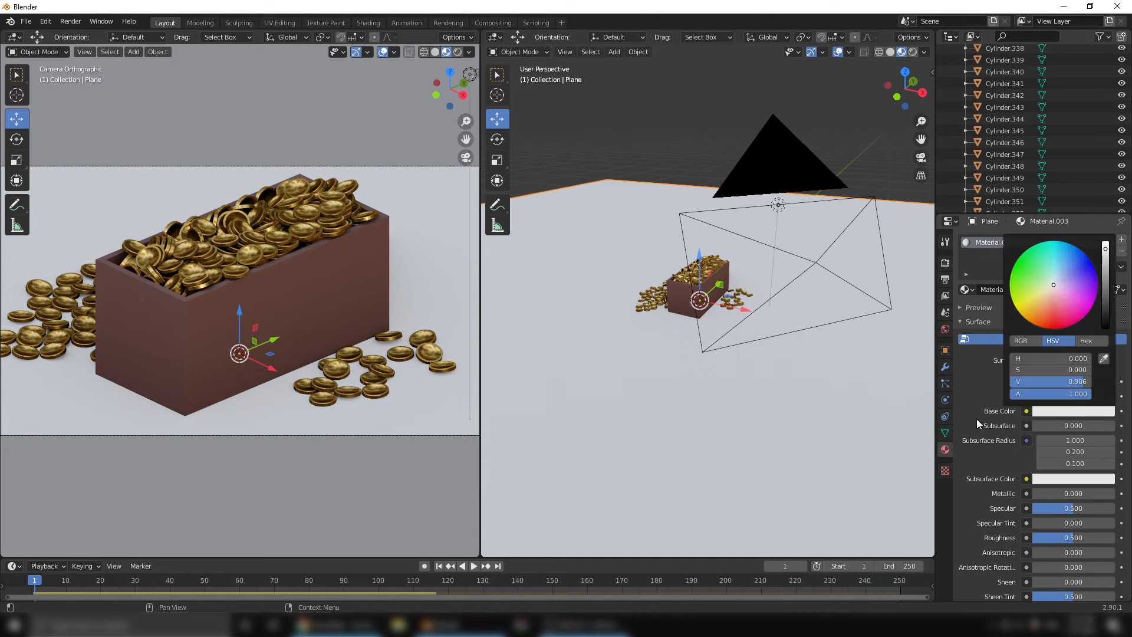
left_click(1060, 411)
left_click_drag(1047, 293, 1028, 321)
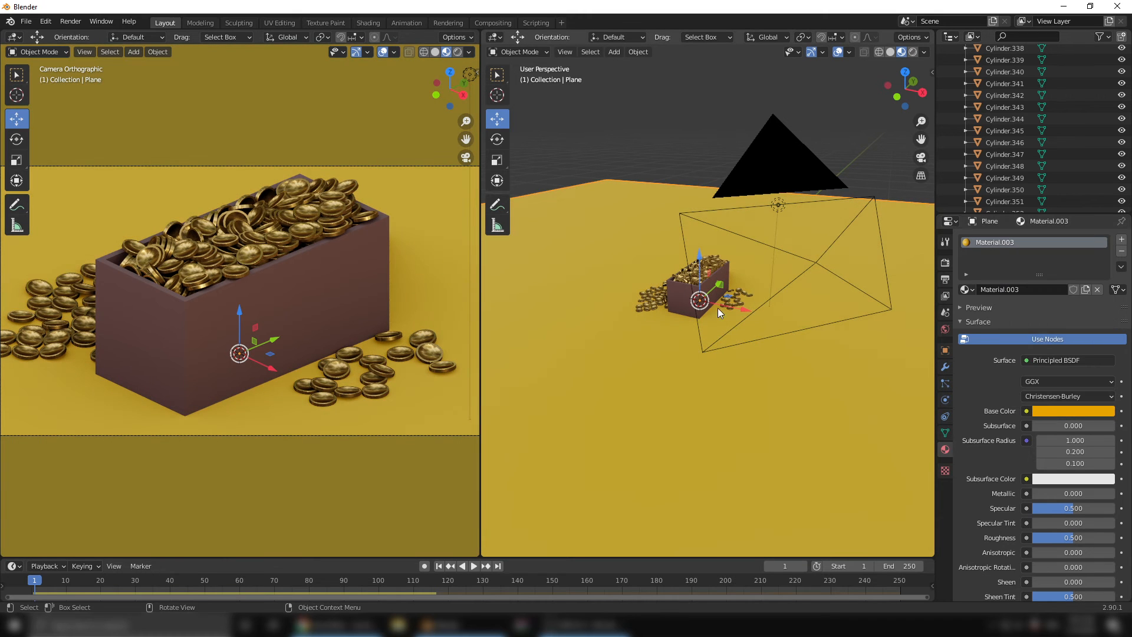
- Delete the existing 1000 W light near the camera
left_click(643, 139)
scroll(827, 252, "down", 4)
middle_click_drag(827, 252, 786, 271)
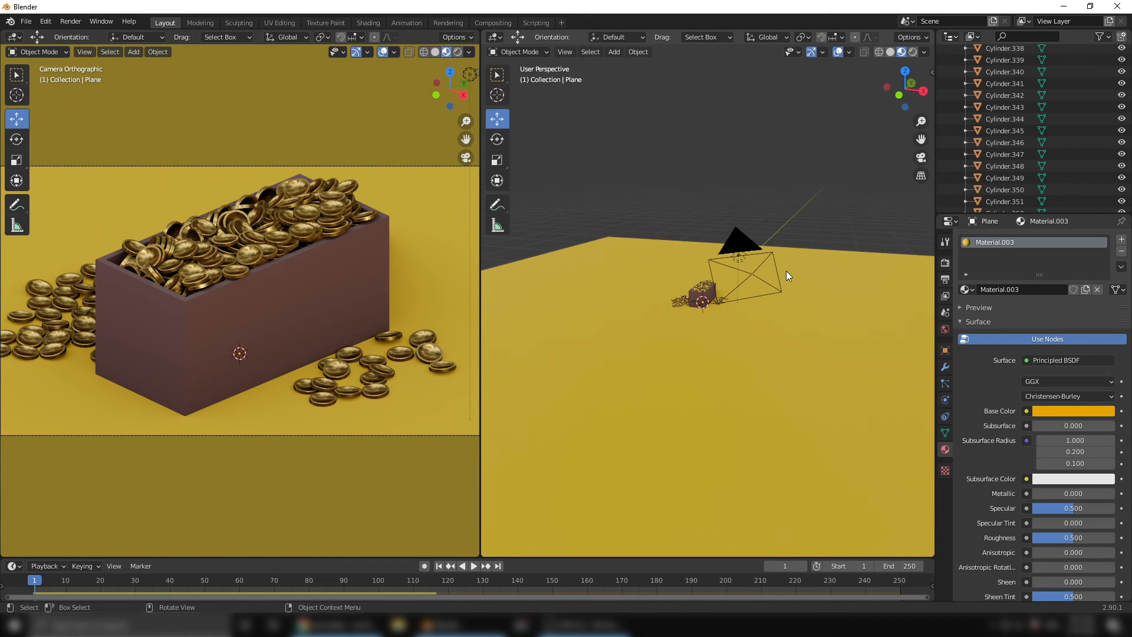
scroll(787, 271, "up", 2)
left_click(754, 236)
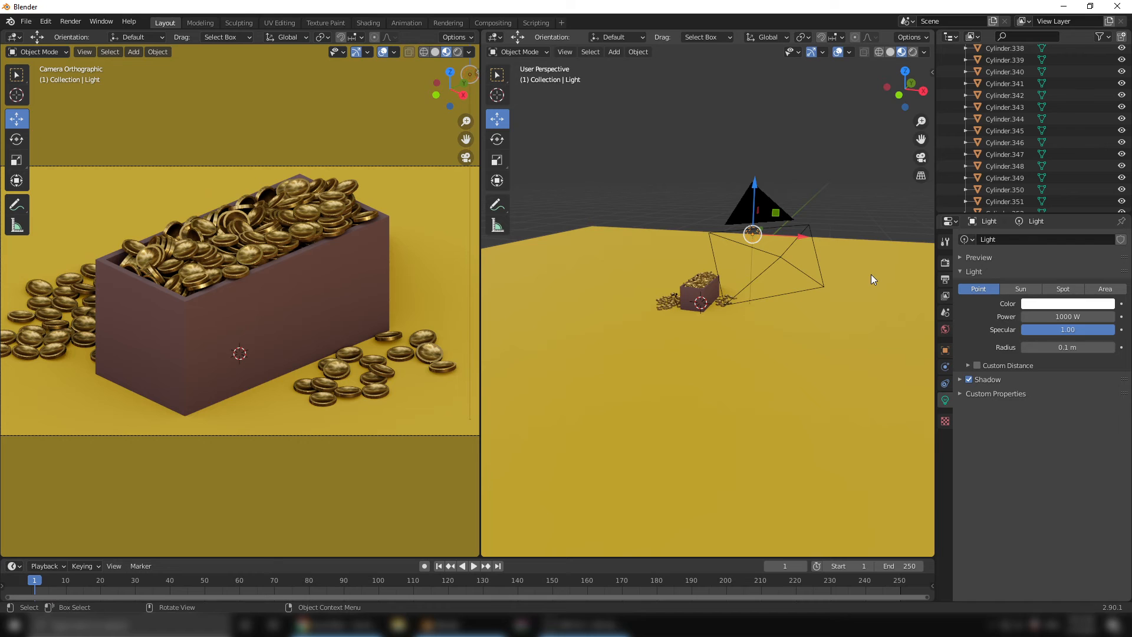
key("Delete")
- Add a point light, shift it along negative X, raise it, and move it about 1.64 m along Y behind the box
left_click(614, 52)
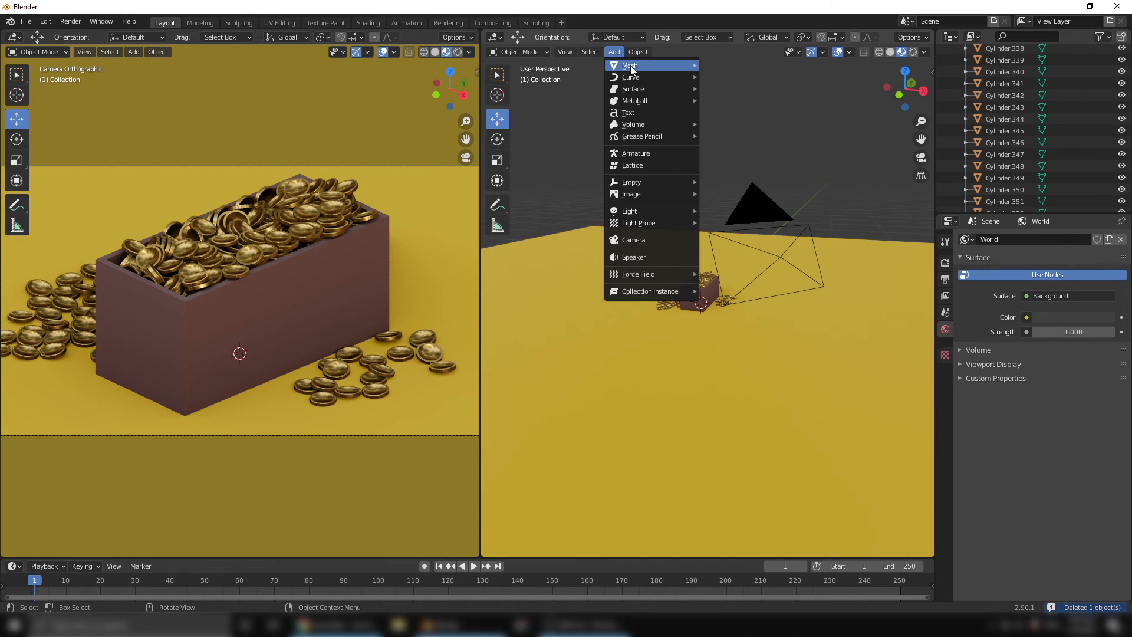
mouse_move(631, 66)
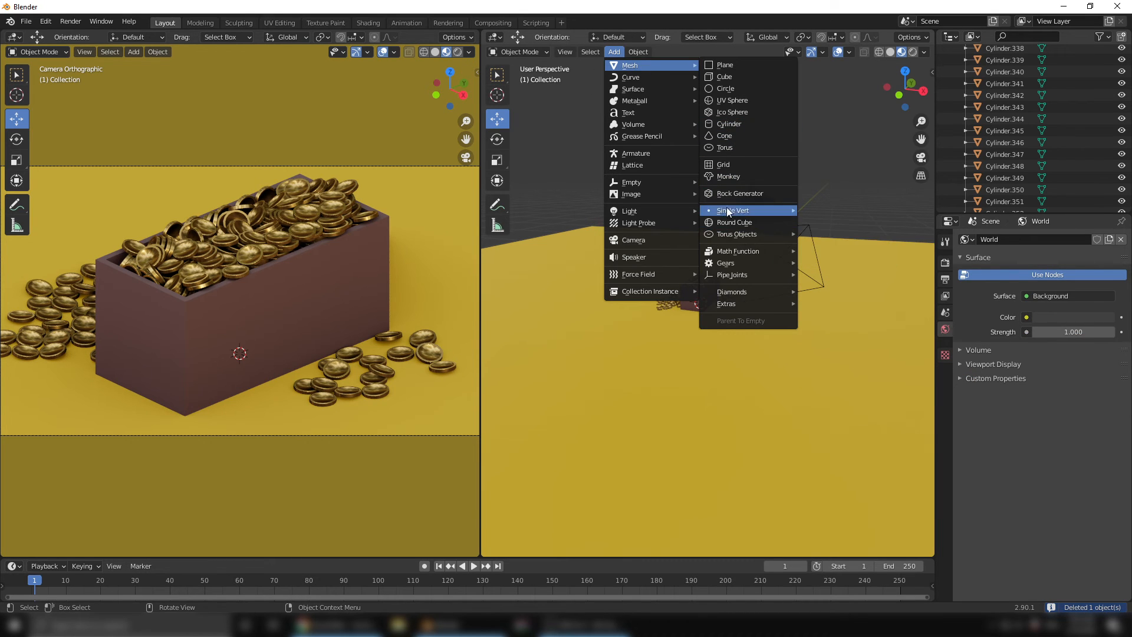
mouse_move(638, 212)
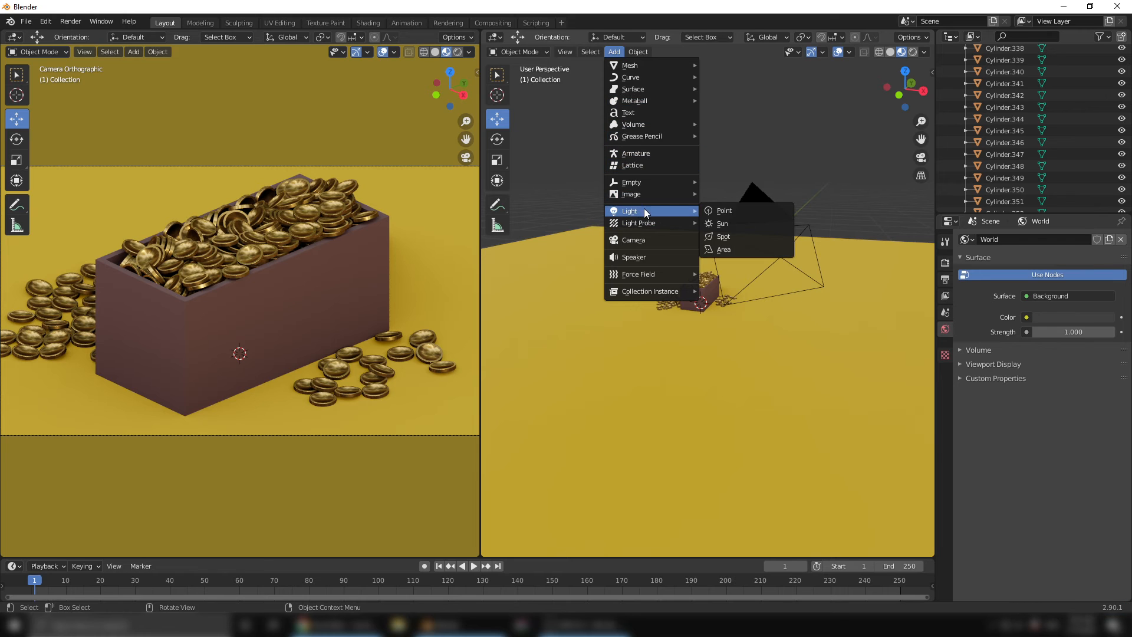
left_click(738, 212)
left_click_drag(742, 307, 715, 302)
mouse_move(715, 302)
middle_mouse_down()
mouse_move(755, 307)
mouse_move(697, 299)
middle_mouse_up()
left_click_drag(706, 265, 702, 253)
left_click_drag(748, 292, 765, 289)
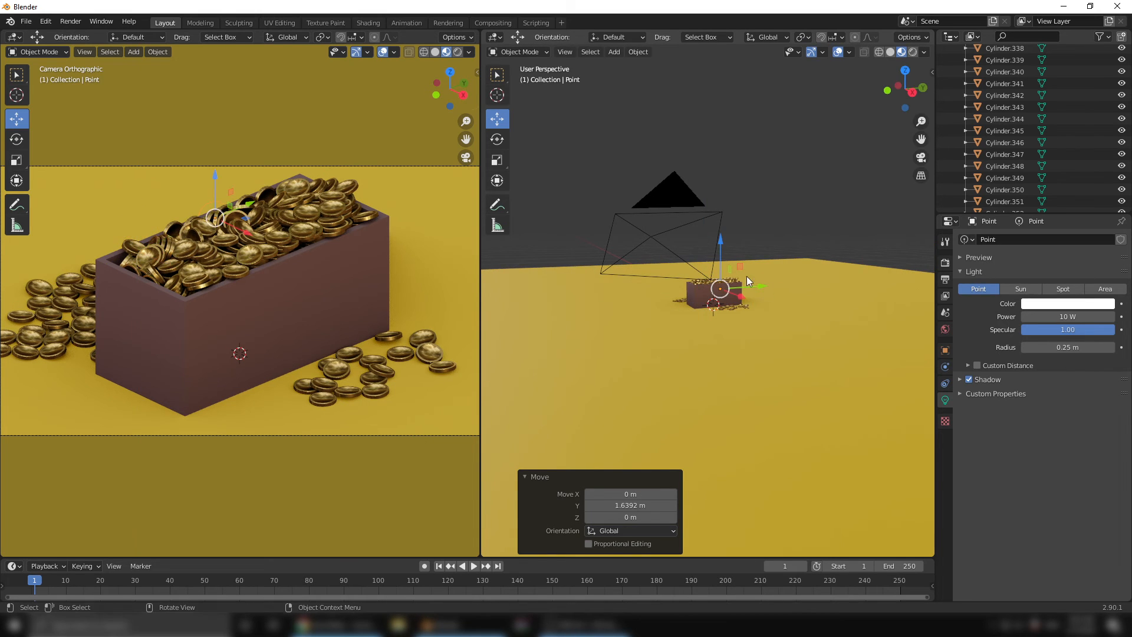
- Show the camera view in rendered shading without overlays and widen that viewport
left_click(459, 53)
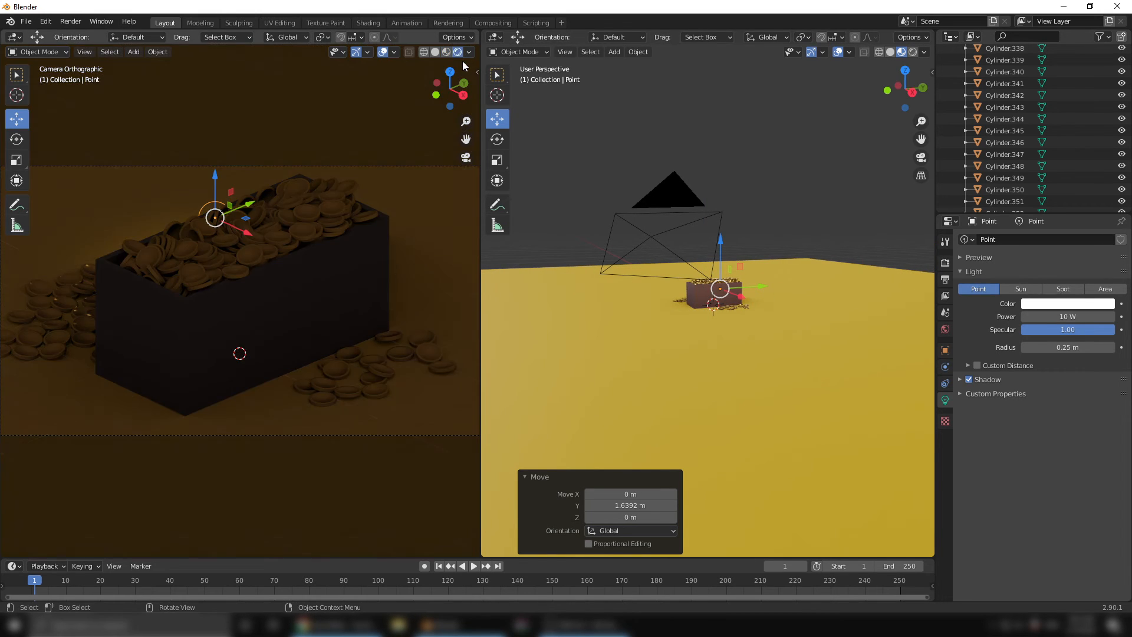
left_click(384, 53)
left_click_drag(481, 136, 575, 142)
- Raise the point light slightly and move it about 0.56 m along negative X
middle_click_drag(758, 303, 805, 322)
scroll(777, 315, "up", 7)
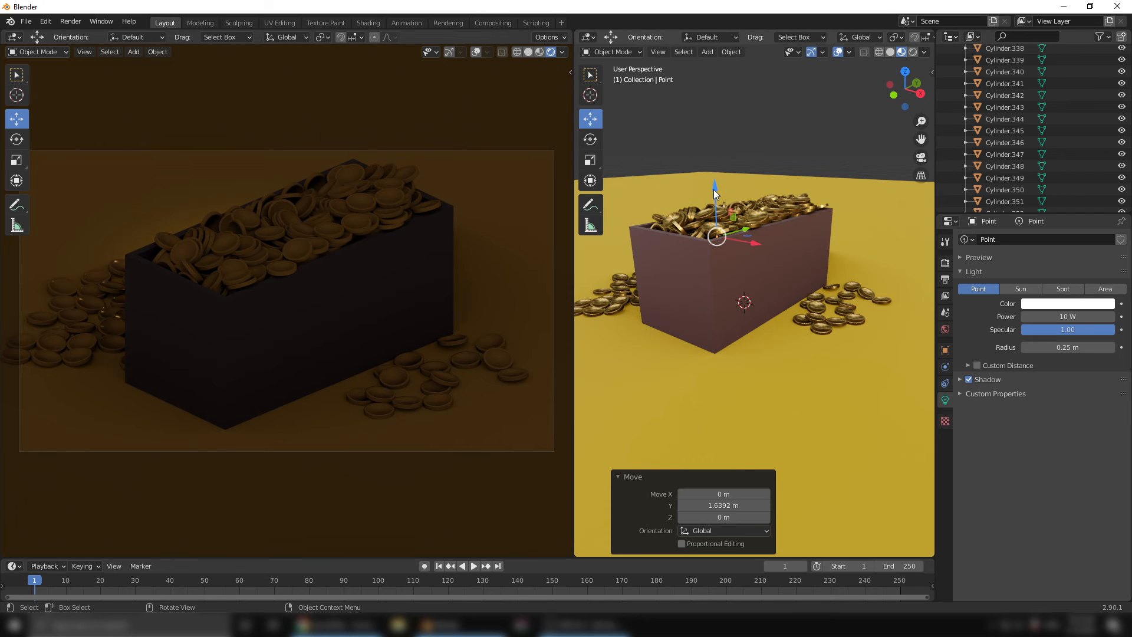
left_click_drag(714, 194, 711, 190)
left_click_drag(757, 253, 737, 245)
- Turn off Scene World in the camera view's rendered shading
left_click(563, 52)
left_click(495, 123)
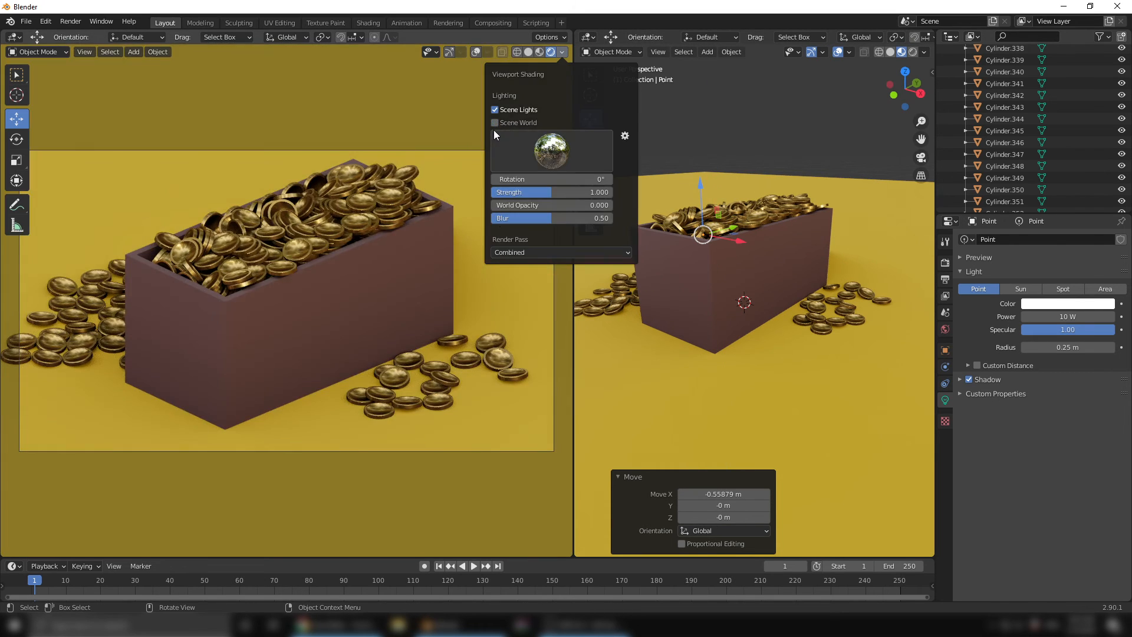
- Try the other built-in HDRI environments on the rendered camera view, returning to the green forest one
left_click(545, 156)
left_click(546, 154)
left_click(609, 196)
left_click(552, 153)
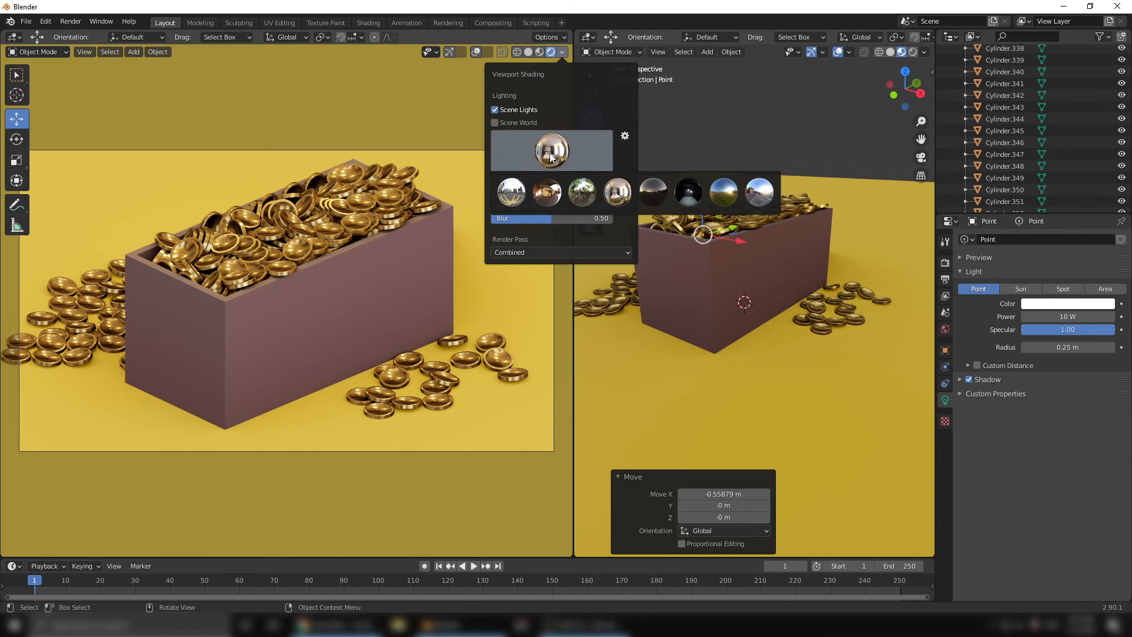
left_click(643, 198)
left_click(554, 153)
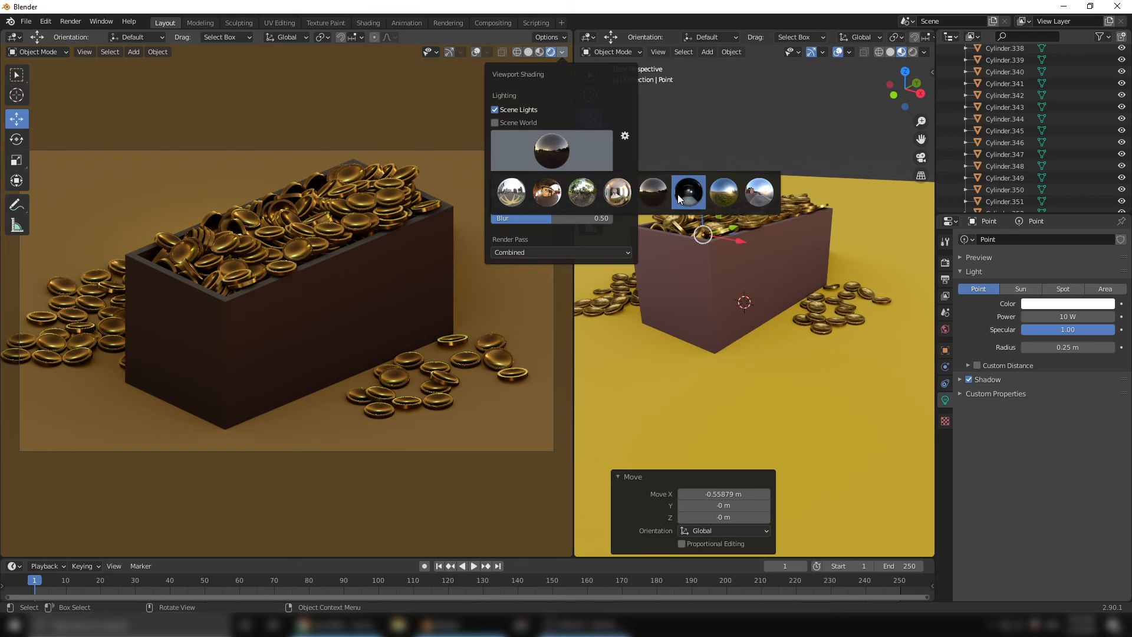
left_click(689, 192)
left_click(562, 153)
left_click(712, 190)
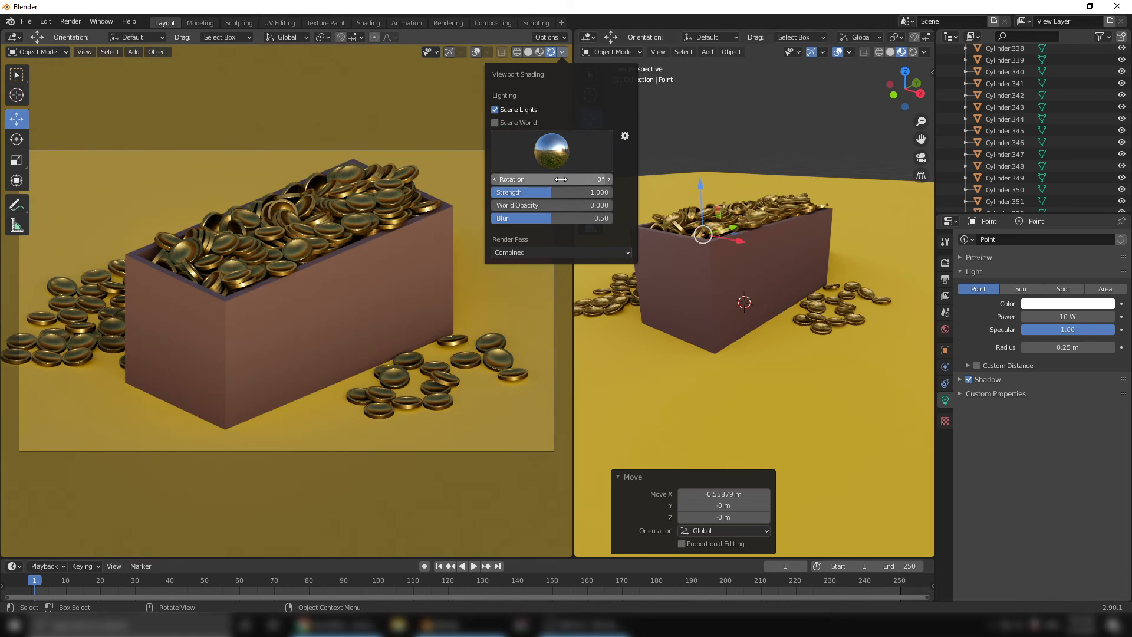
left_click(566, 156)
left_click(760, 192)
left_click(553, 158)
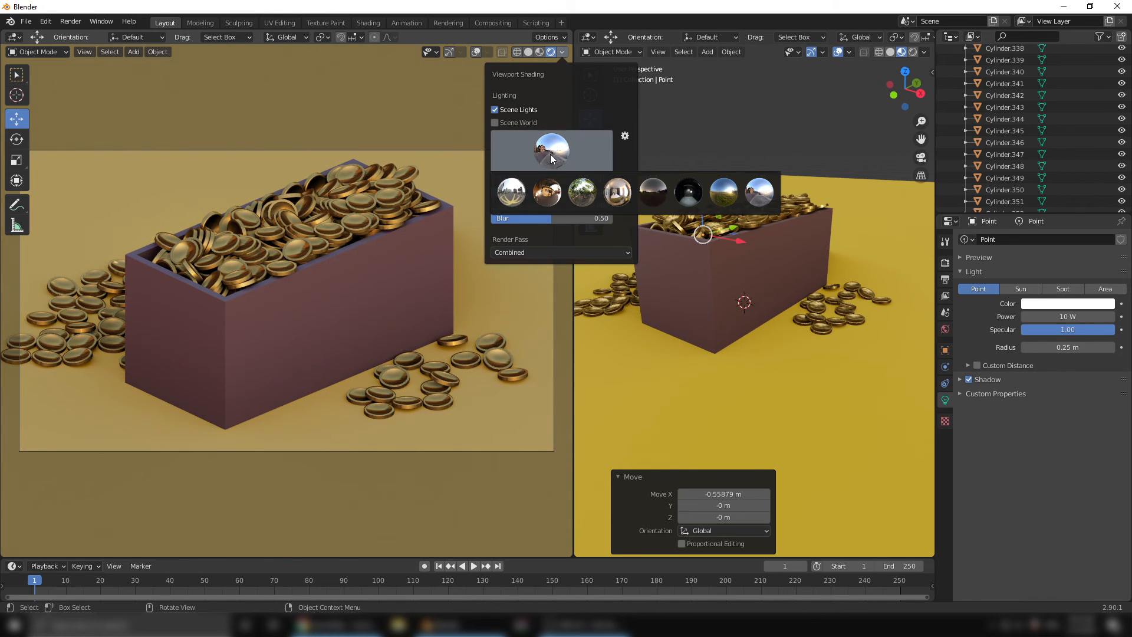
left_click(548, 191)
left_click(555, 168)
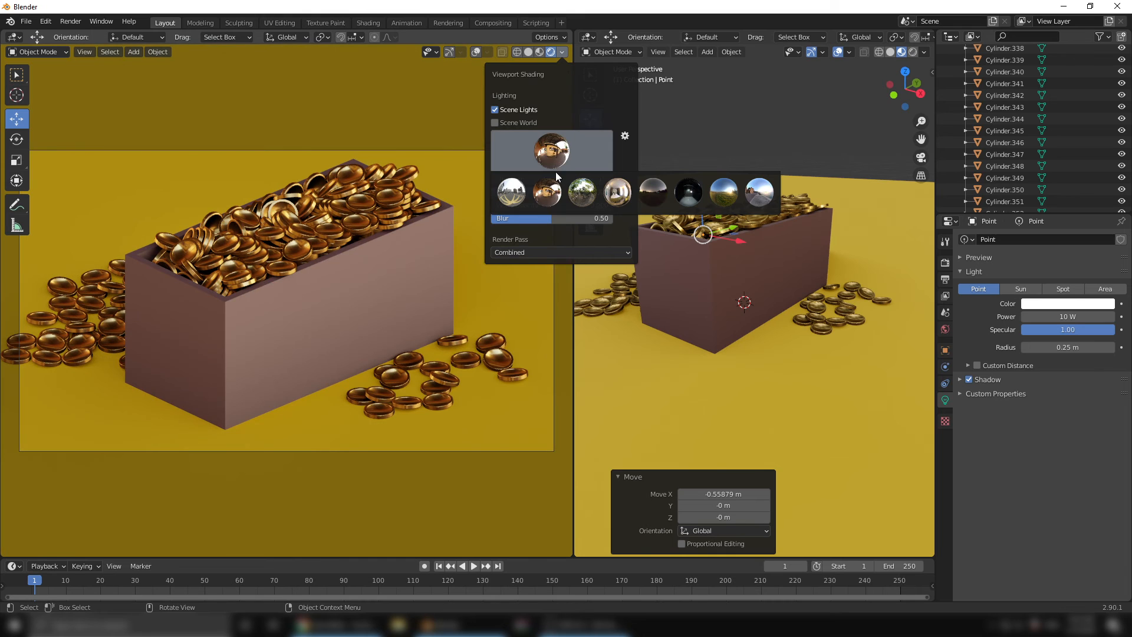
left_click(582, 192)
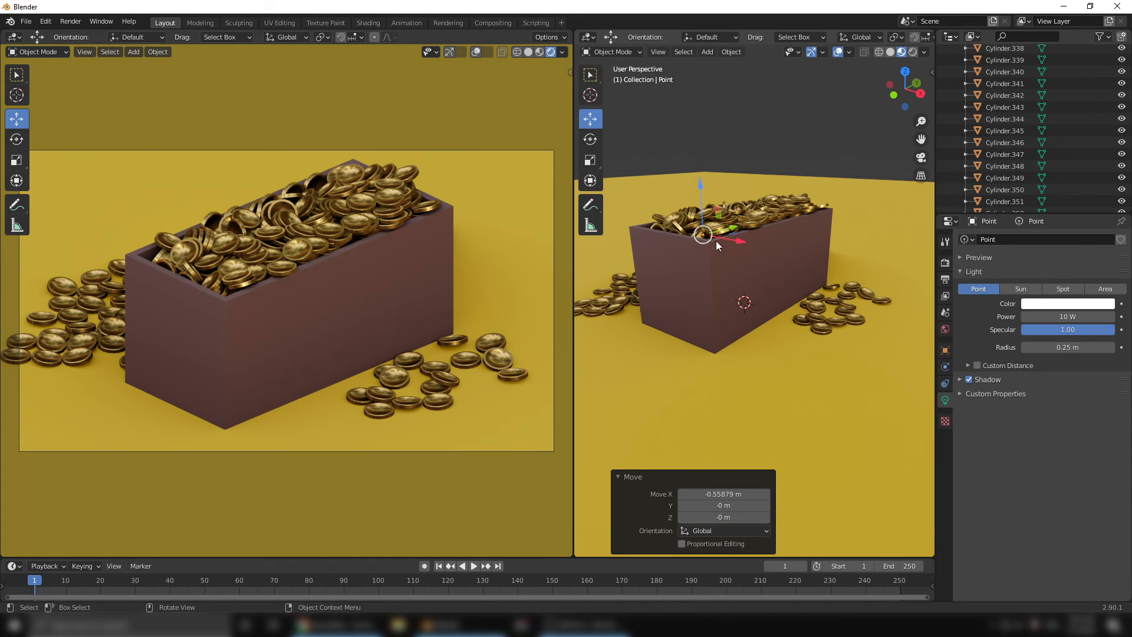
- Move the point light about 1.35 m along negative X and set its power to 5000 W
left_click_drag(732, 239, 701, 232)
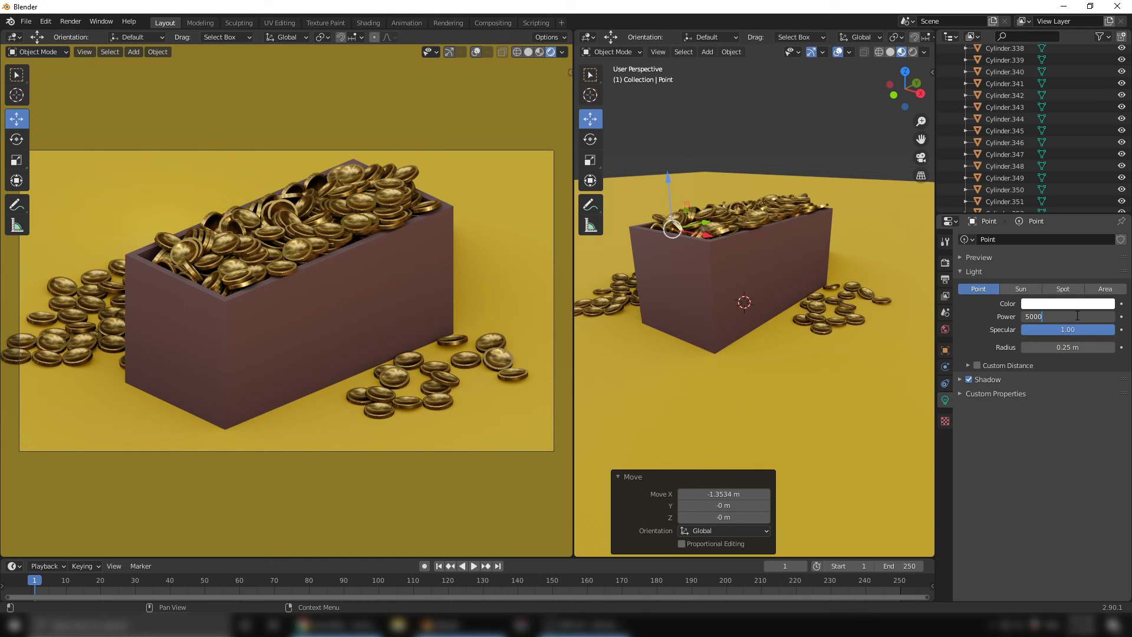
key("Return")
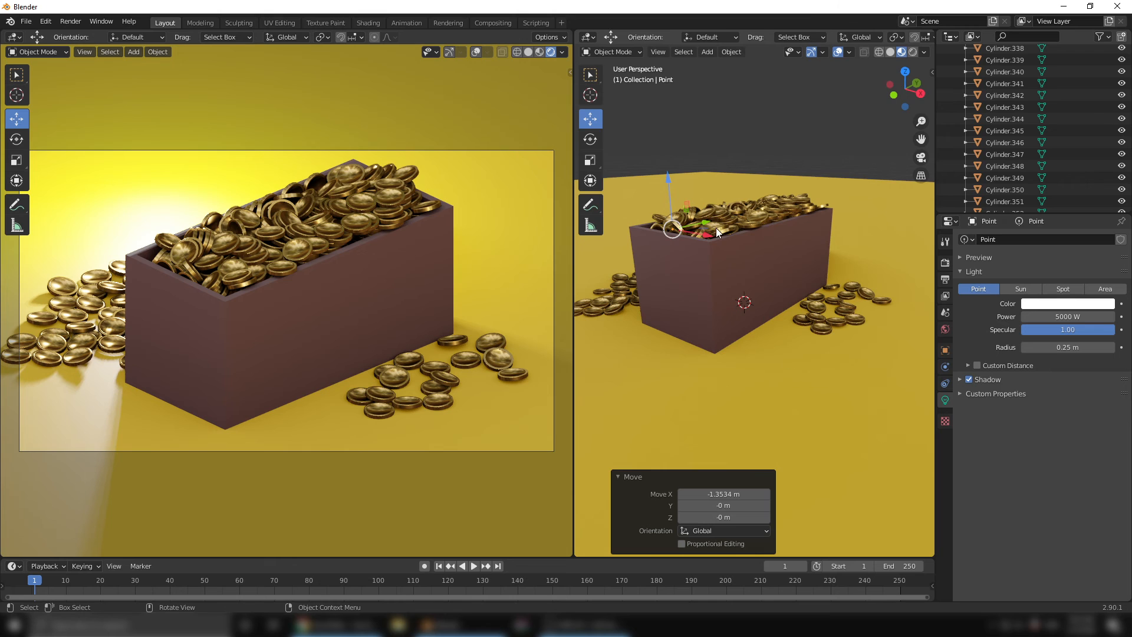
- Shift the point light back along positive X, lower it about 0.17 m and another 0.52 m, and turn off its shadow
left_click_drag(716, 228, 755, 230)
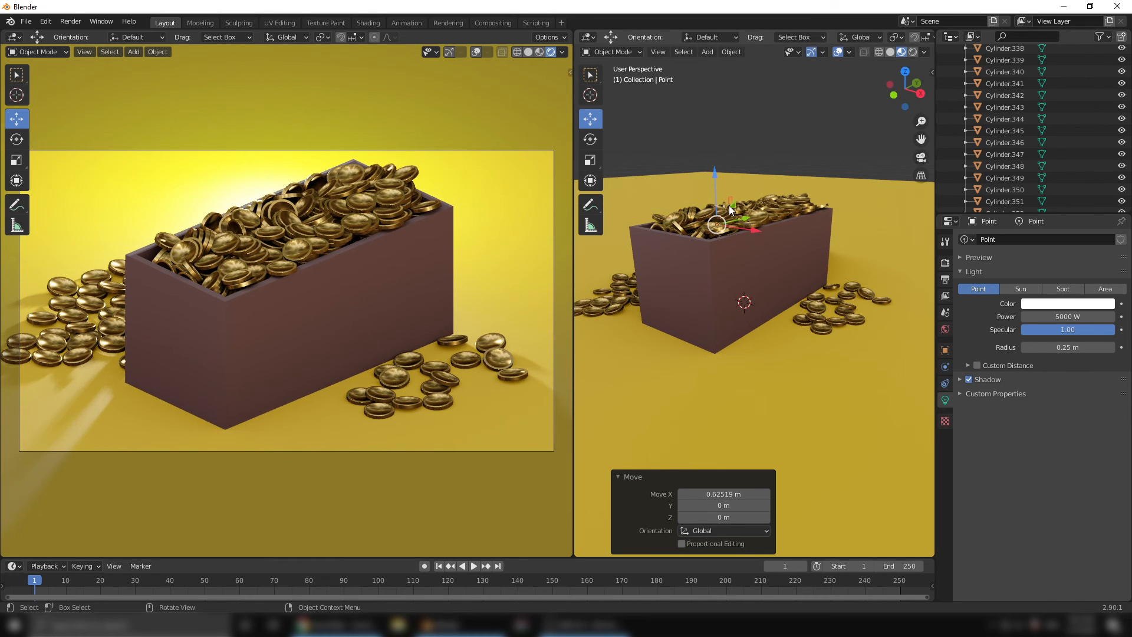
left_click_drag(714, 173, 715, 179)
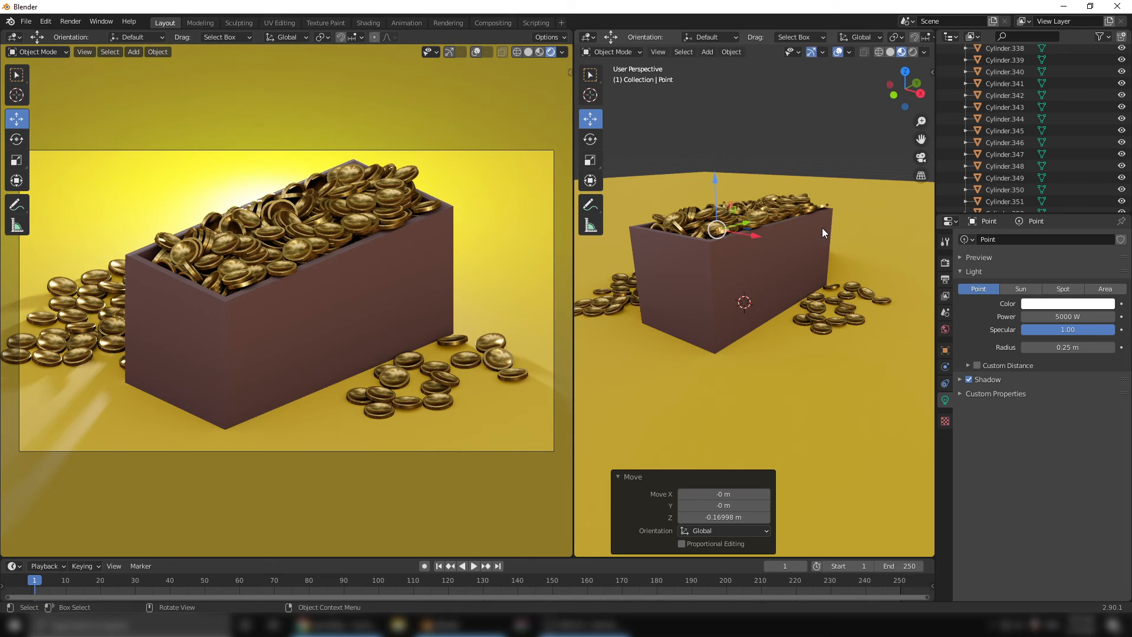
left_click(970, 380)
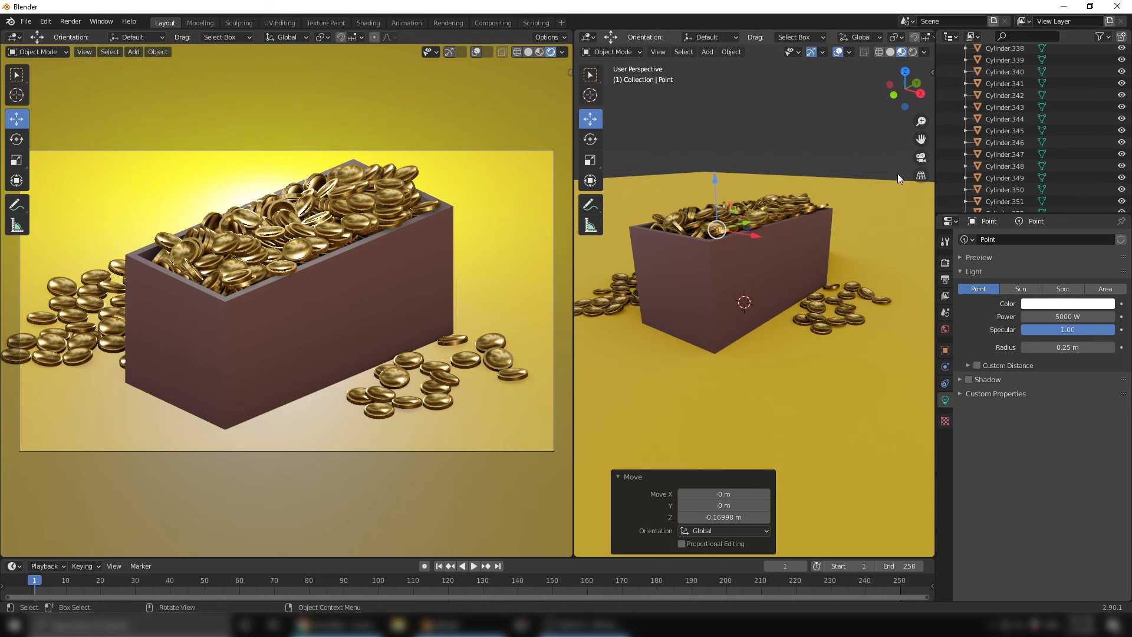
left_click_drag(714, 178, 716, 193)
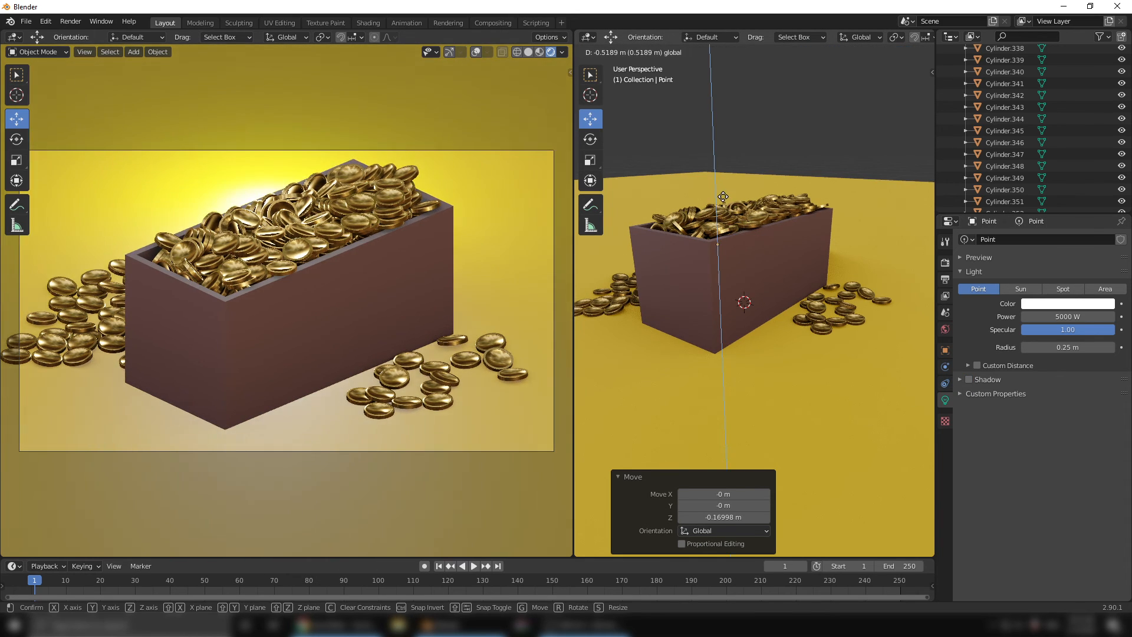
- Tint the point light a soft warm red, trying magenta first
left_click(1061, 304)
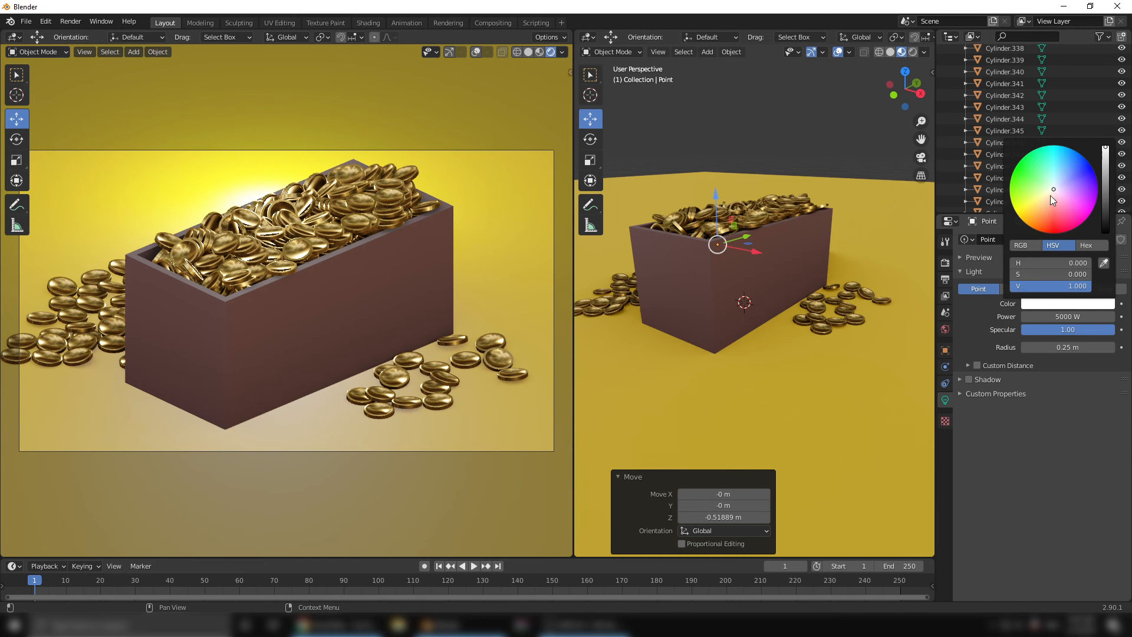
mouse_move(1050, 195)
left_mouse_down()
mouse_move(1039, 231)
mouse_move(1086, 213)
mouse_move(1081, 171)
mouse_move(1051, 161)
mouse_move(1078, 206)
left_mouse_up()
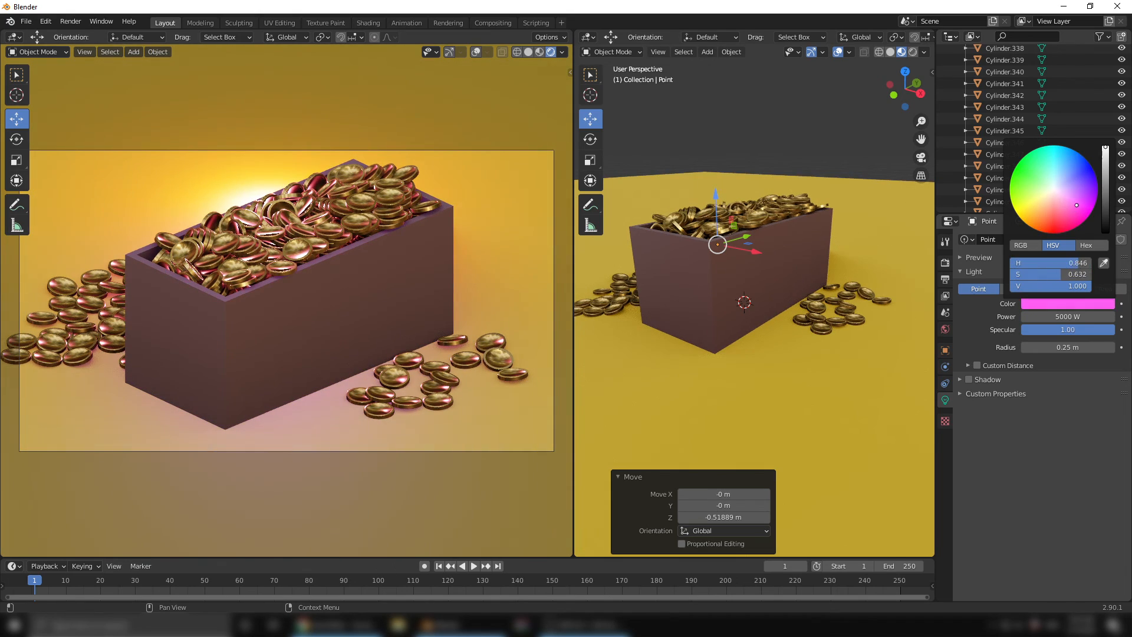
left_click(1055, 304)
mouse_move(1080, 210)
left_mouse_down()
mouse_move(1051, 234)
mouse_move(1041, 211)
mouse_move(1050, 213)
left_mouse_up()
- Change the ground plane's base colour to light blue with hue 0.555 and saturation 0.751
left_click(867, 248)
left_click(1070, 415)
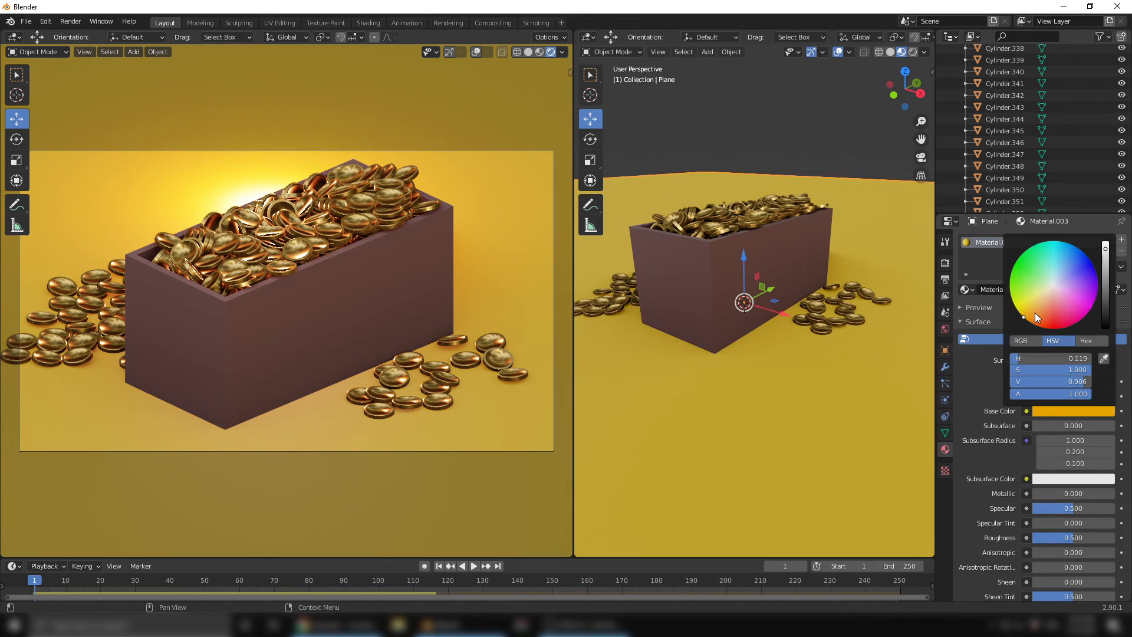
mouse_move(1029, 304)
left_mouse_down()
mouse_move(1044, 316)
mouse_move(1088, 310)
mouse_move(1072, 244)
mouse_move(1053, 255)
mouse_move(1058, 298)
mouse_move(1082, 298)
mouse_move(1059, 307)
mouse_move(1071, 315)
mouse_move(1058, 301)
mouse_move(1075, 319)
mouse_move(1049, 290)
mouse_move(1065, 260)
mouse_move(1062, 289)
mouse_move(1068, 257)
left_mouse_up()
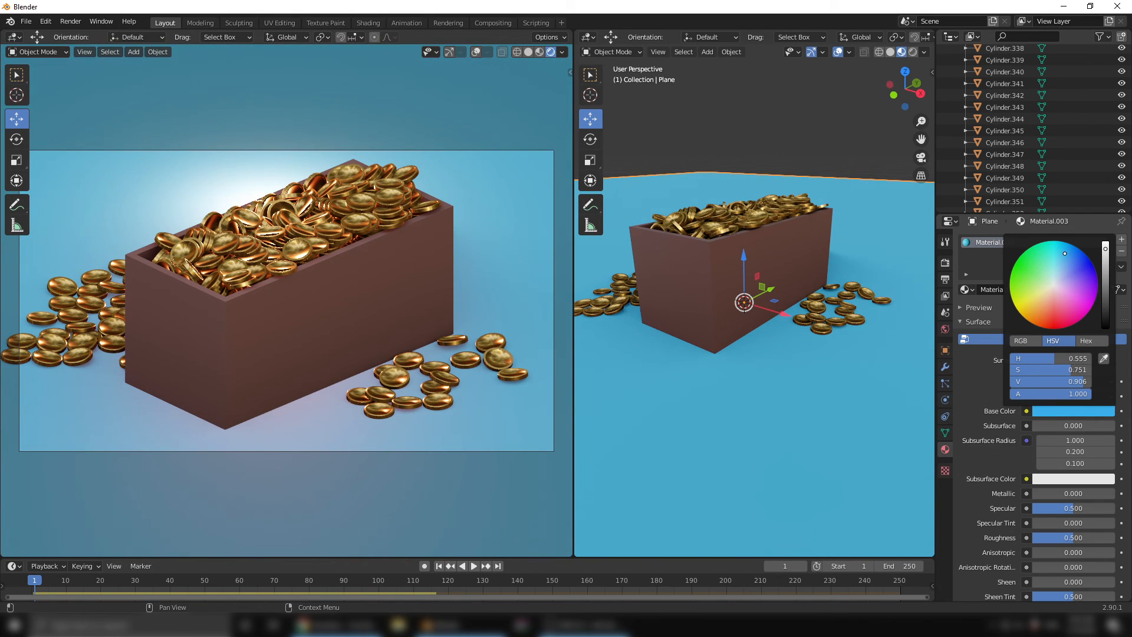
- Add a second point light, move it along positive X and raise it about 4.26 m above the ground
scroll(797, 274, "down", 5)
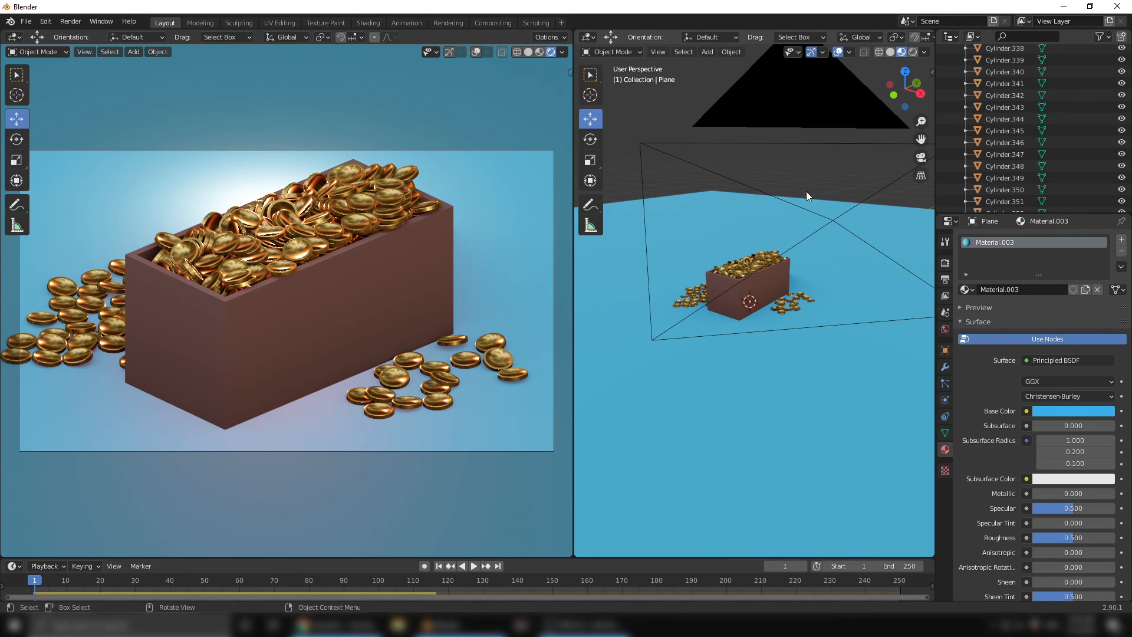
left_click(700, 55)
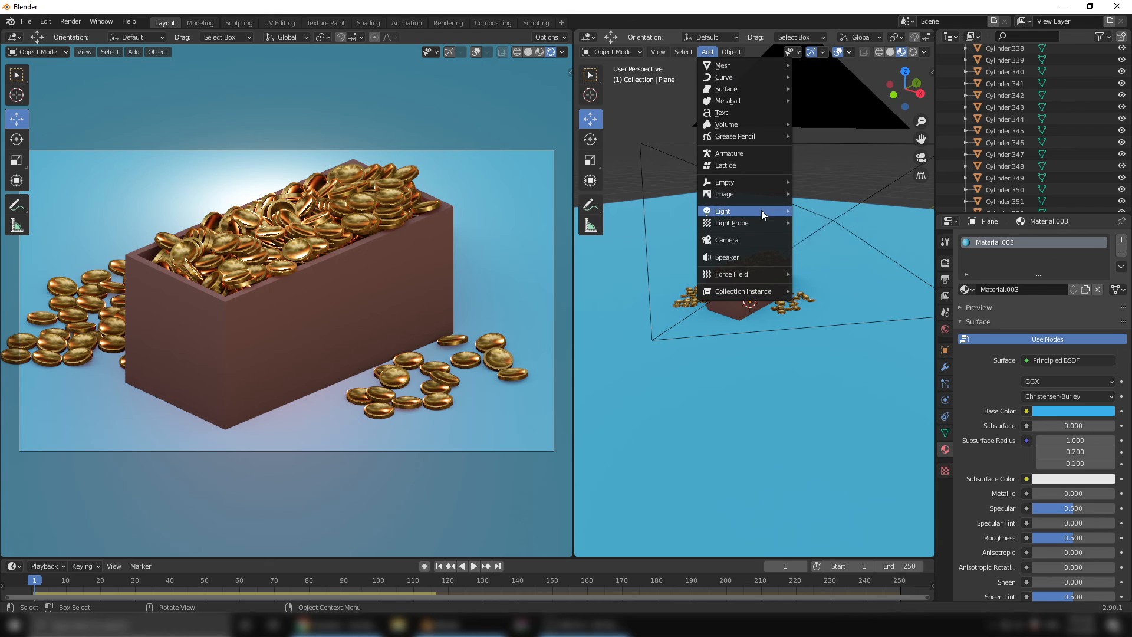
mouse_move(762, 210)
left_click(822, 208)
left_click_drag(785, 313, 842, 327)
left_click_drag(815, 278, 822, 187)
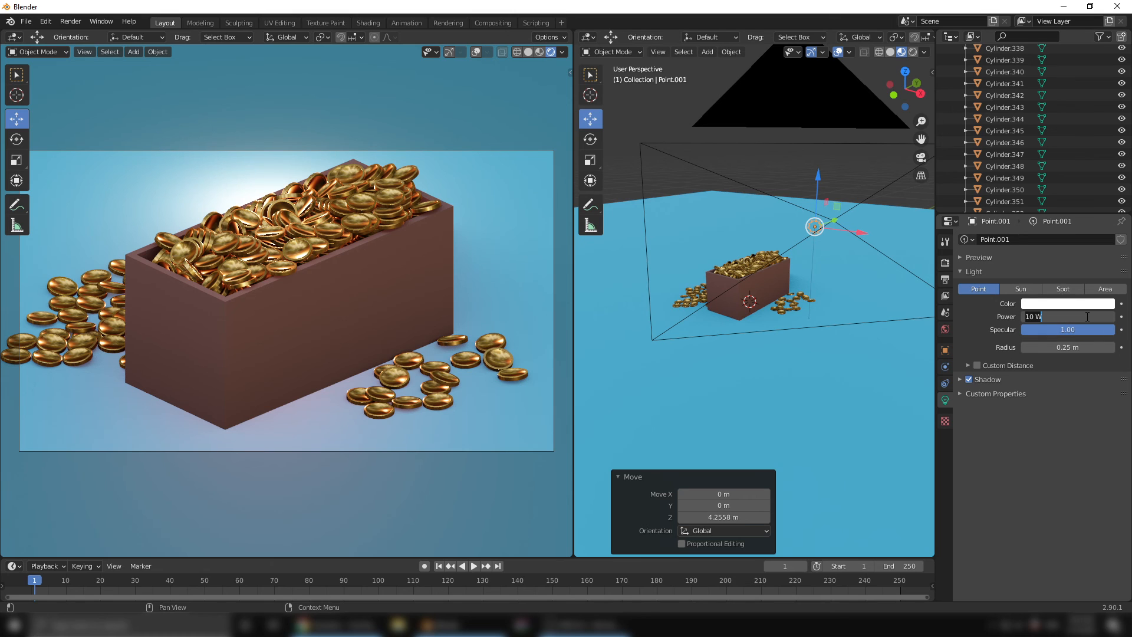
- Set the second point light's power to 1500 W, raise it about 1.61 m and move it about 5.81 m along positive Y
key("Return")
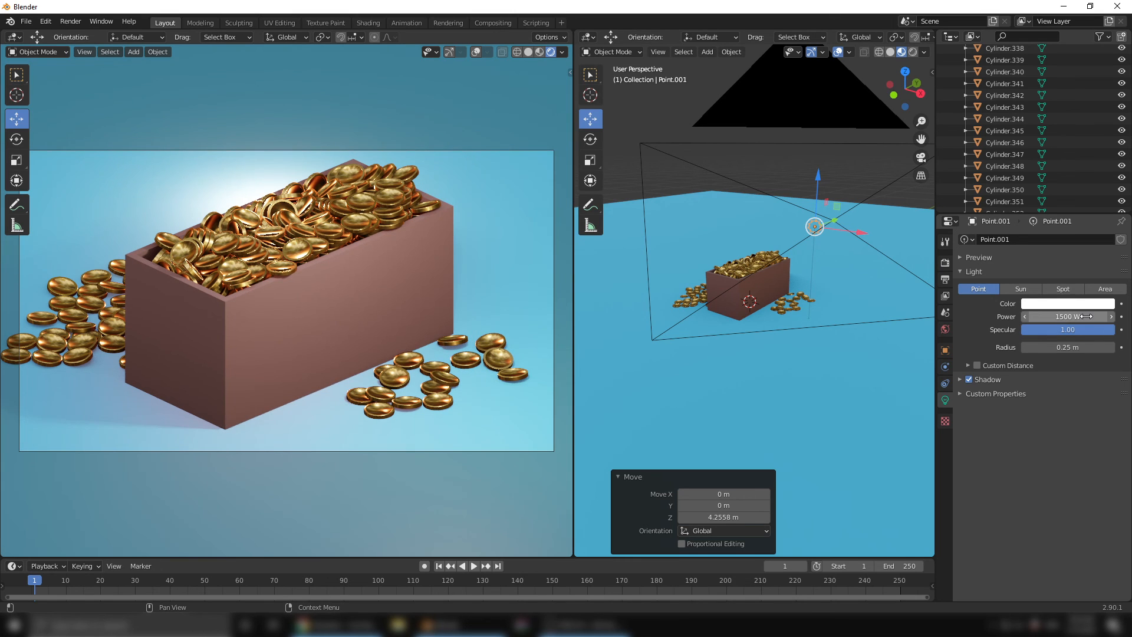
left_click_drag(821, 181, 834, 137)
scroll(826, 159, "down", 4)
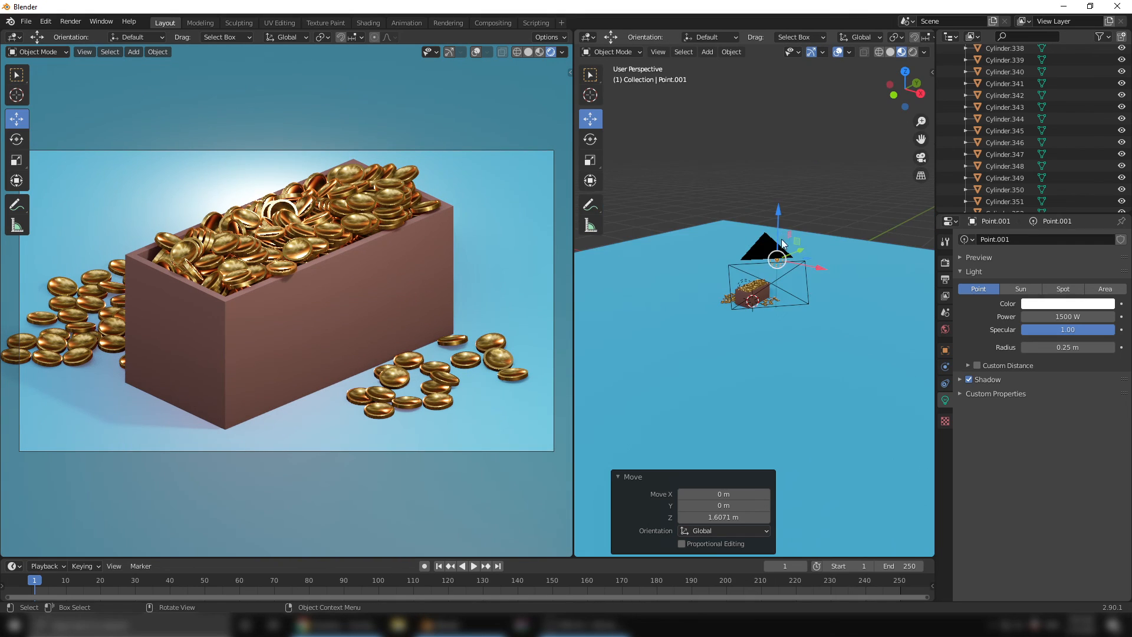
middle_click_drag(780, 239, 723, 246)
left_click_drag(811, 263, 853, 250)
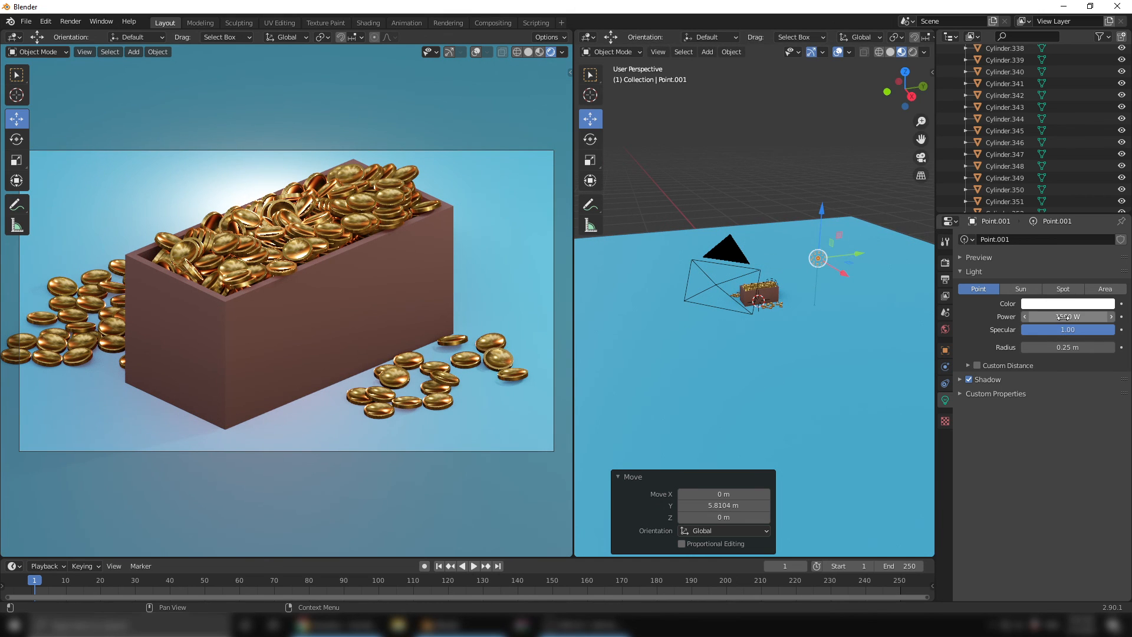
left_click_drag(1068, 317, 1074, 317)
- Set the Eevee ambient occlusion distance to 1.39 m and enable Screen Space Reflections, expanding its settings
left_click(945, 263)
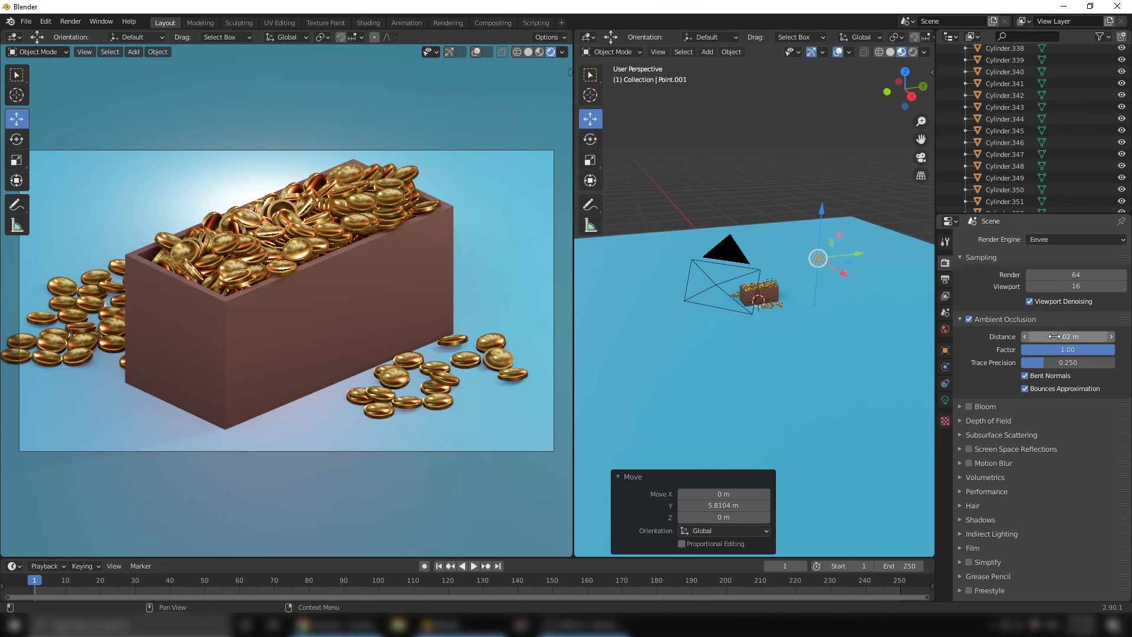
mouse_move(1054, 337)
left_mouse_down()
mouse_move(1031, 337)
mouse_move(1079, 336)
left_mouse_up()
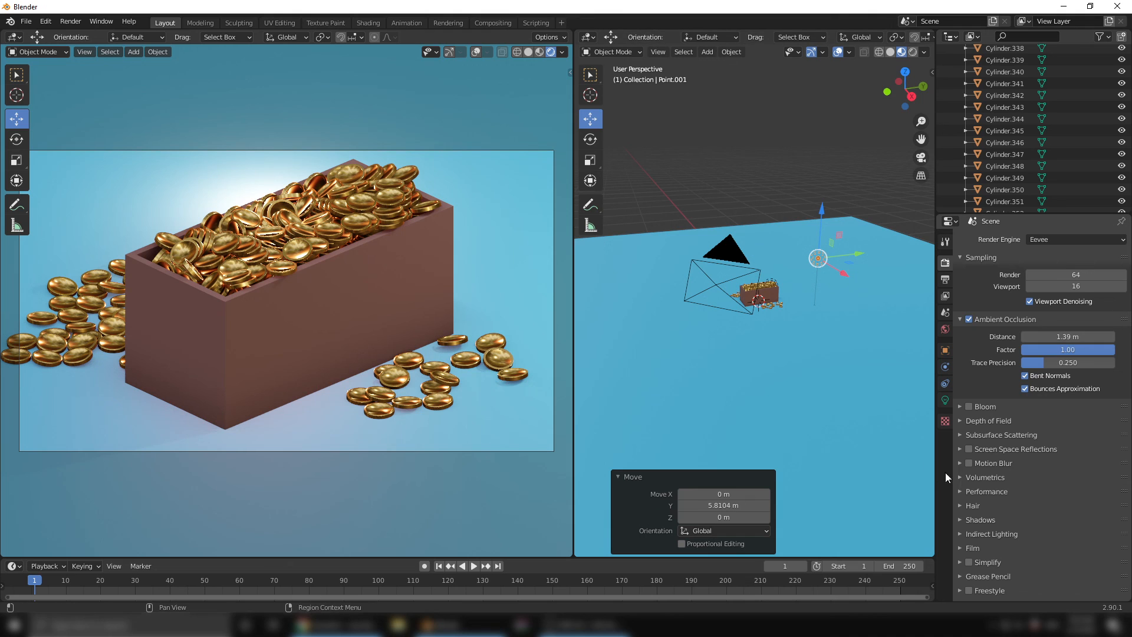
left_click(968, 450)
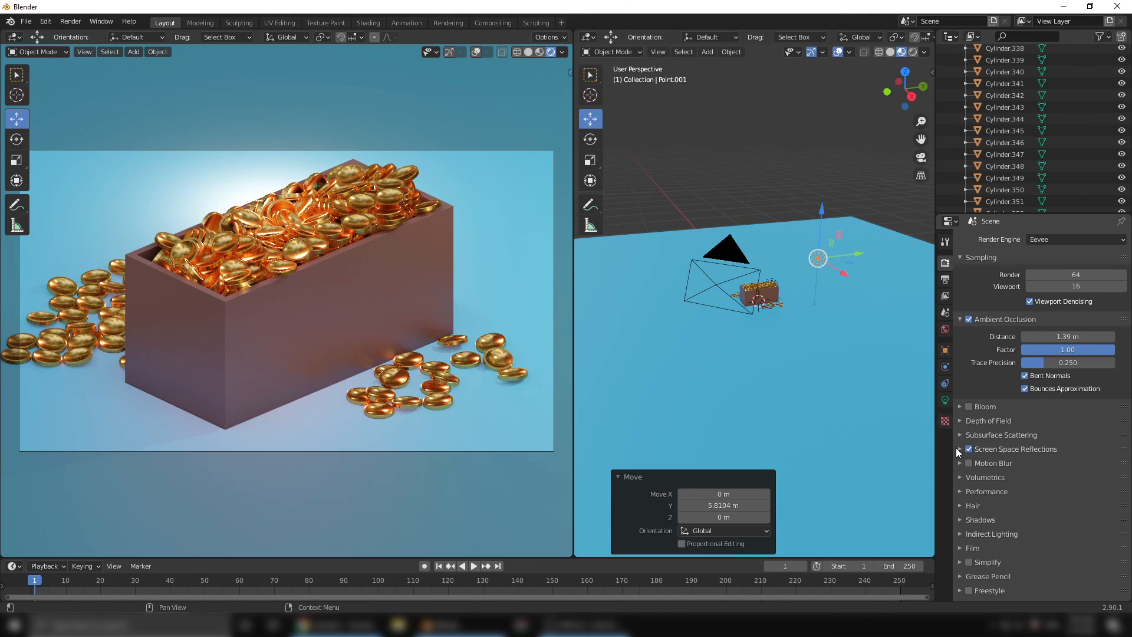
left_click(959, 449)
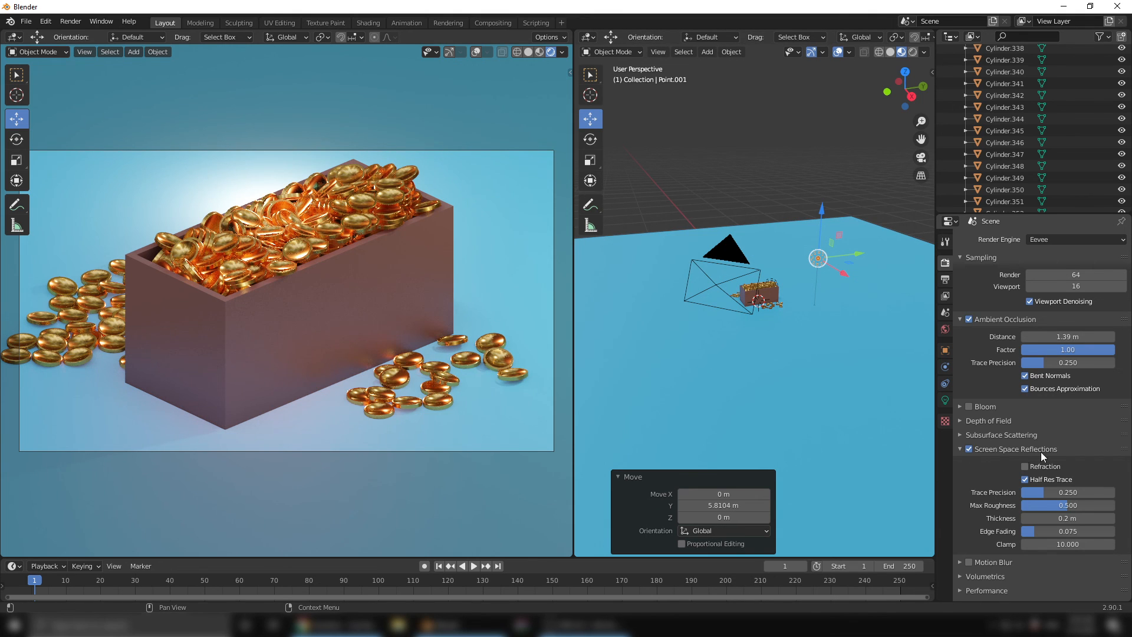
- Set both the shadow cube size and cascade size to 2048 px, and widen the camera viewport
scroll(989, 486, "down", 5)
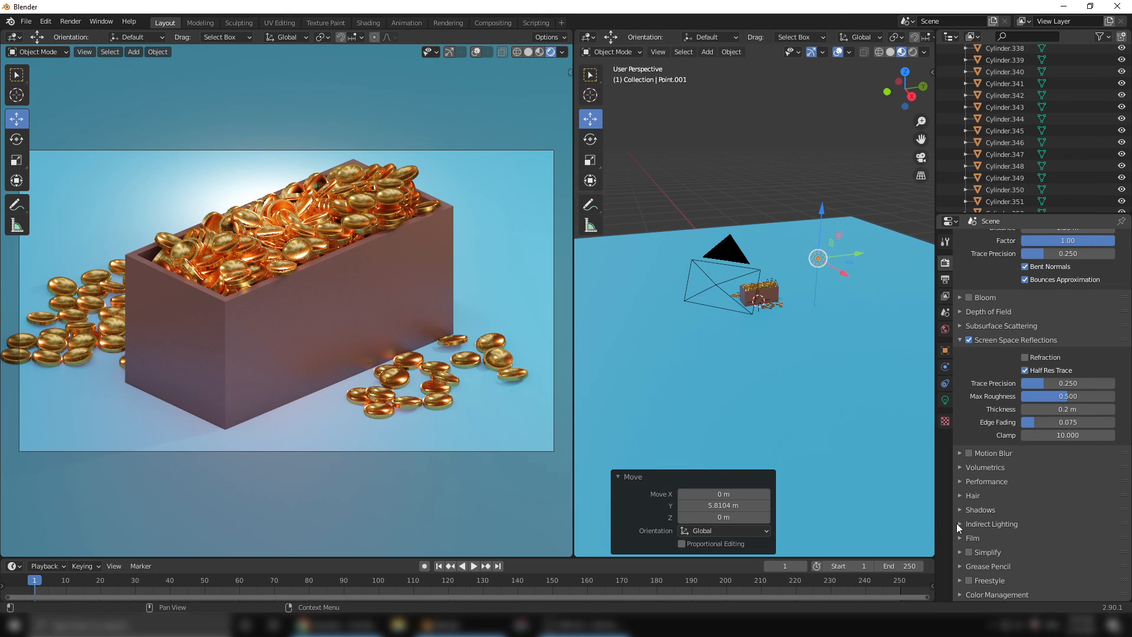
left_click(957, 509)
left_click(1045, 526)
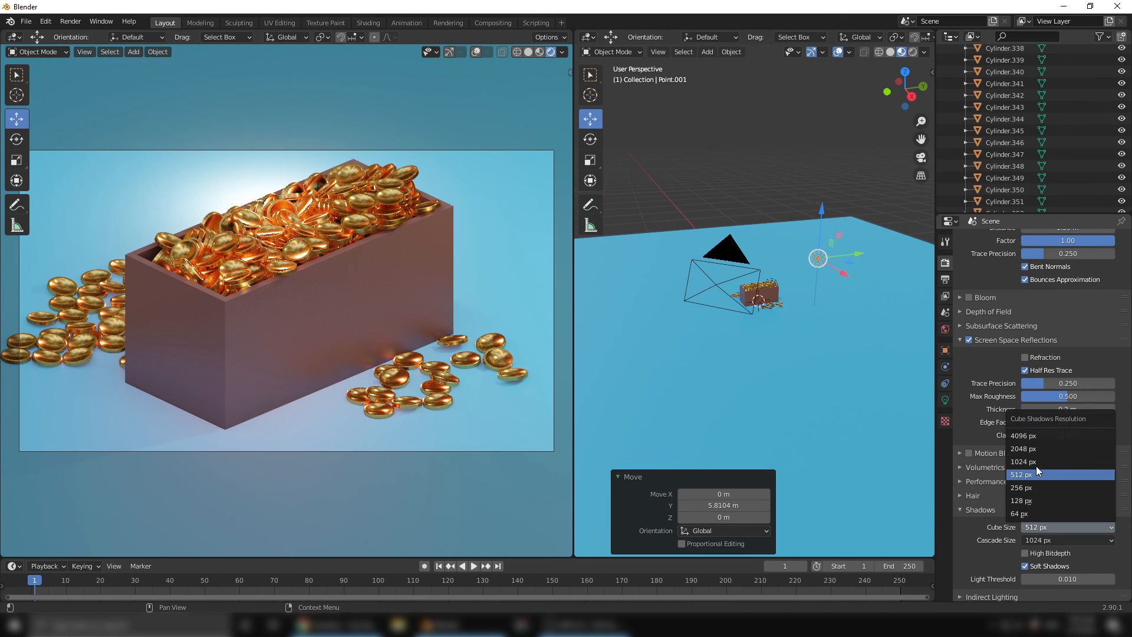
left_click(1031, 449)
left_click(1041, 540)
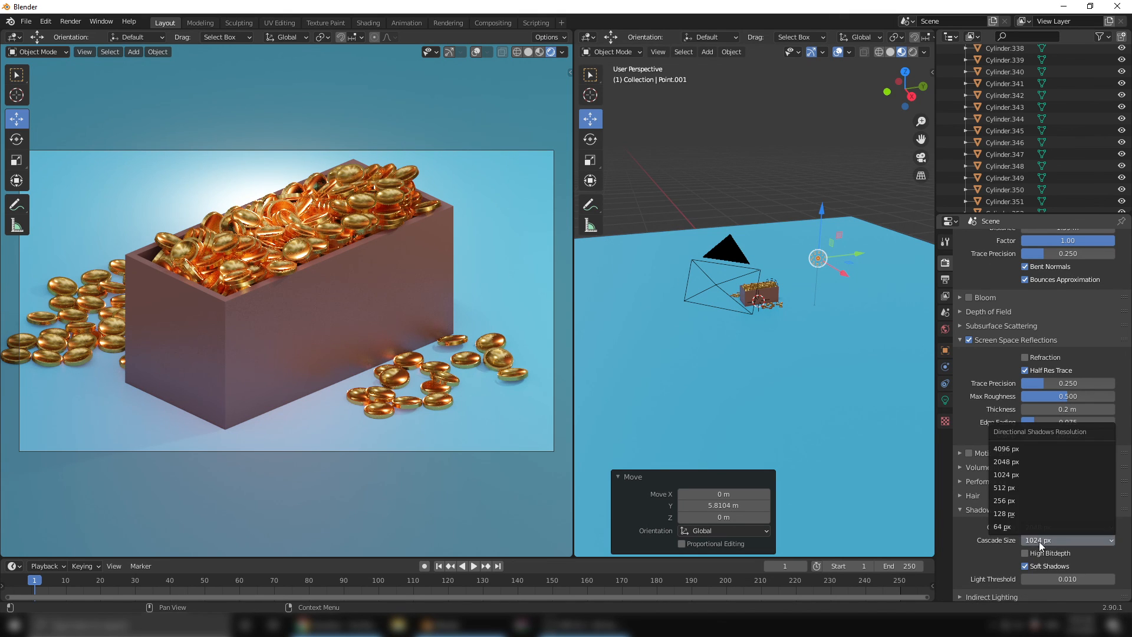
left_click(1022, 462)
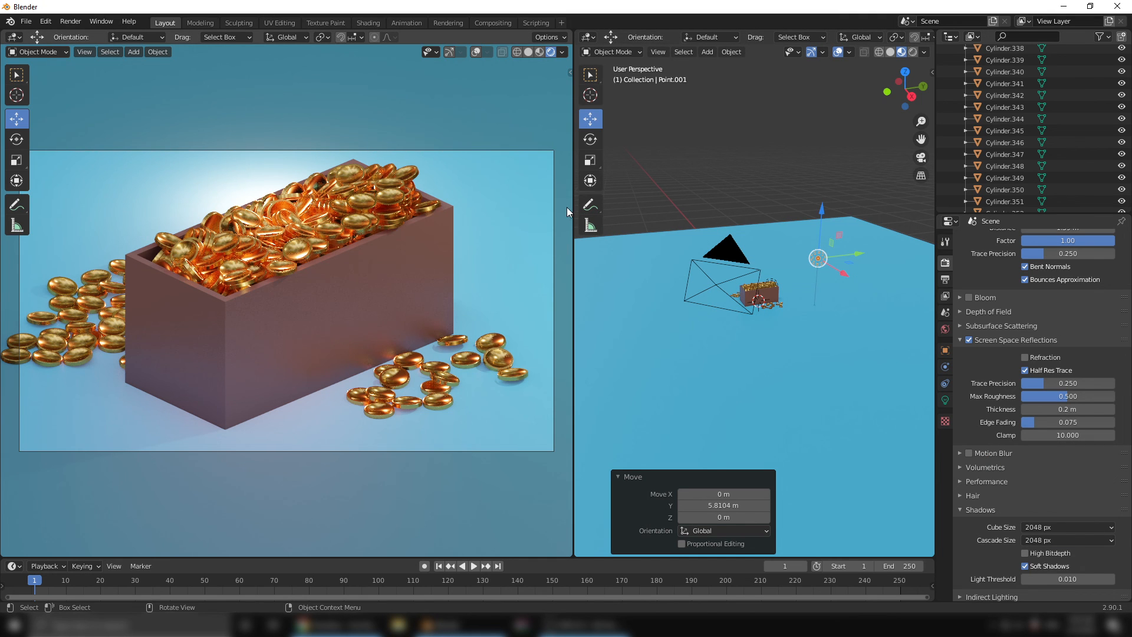
left_click_drag(572, 208, 712, 207)
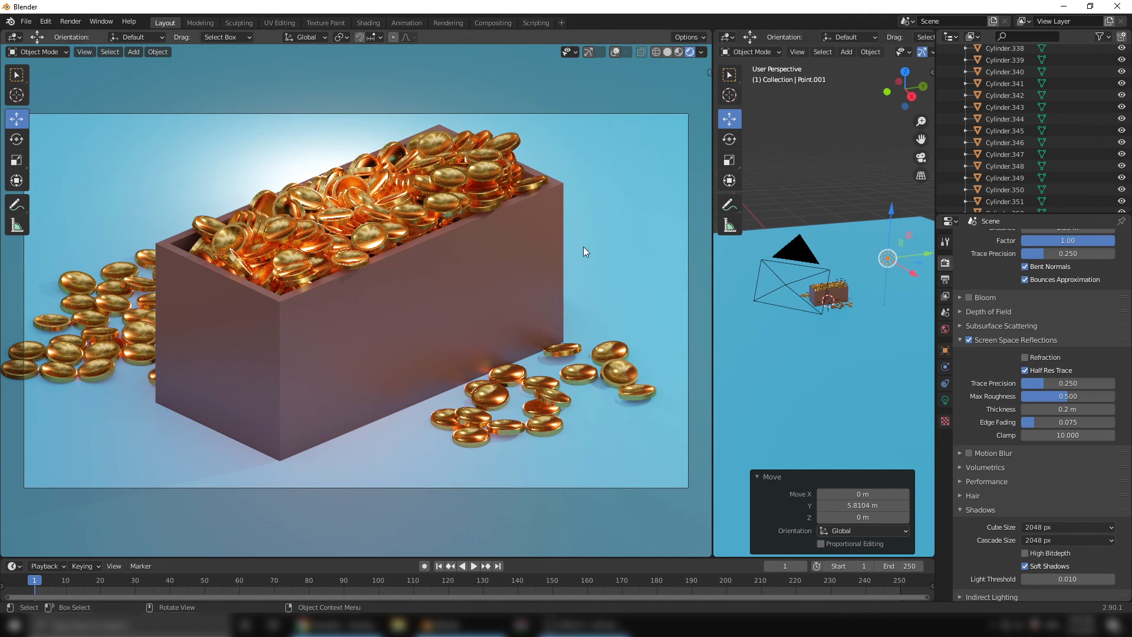
- Select one of the gold coins and adjust the roughness of its glossy material
left_click(835, 286)
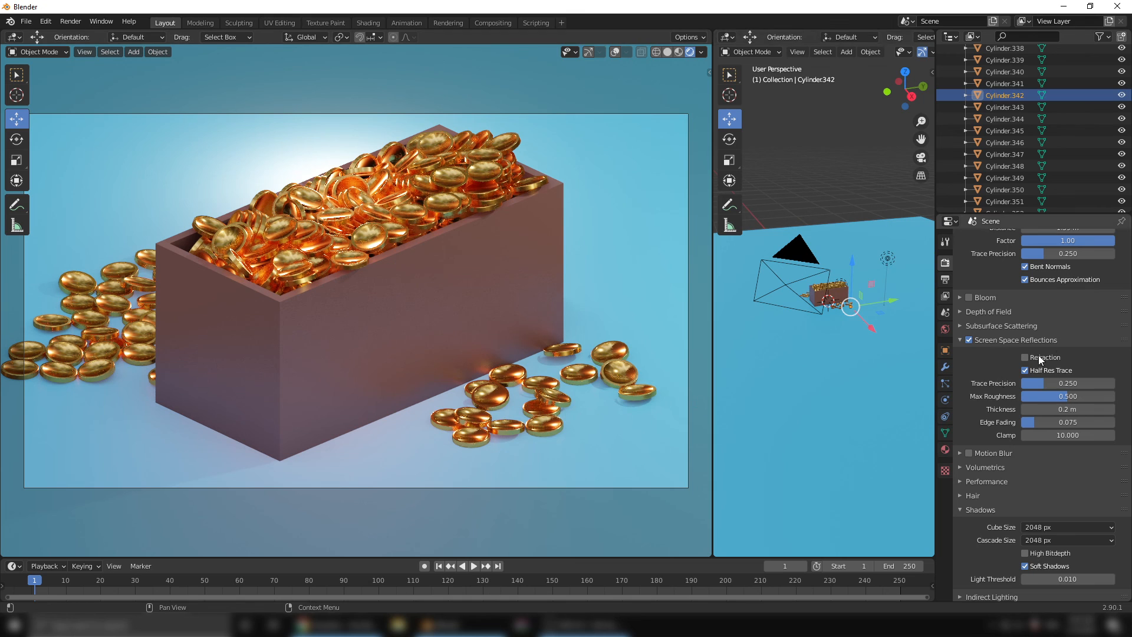
left_click(836, 287)
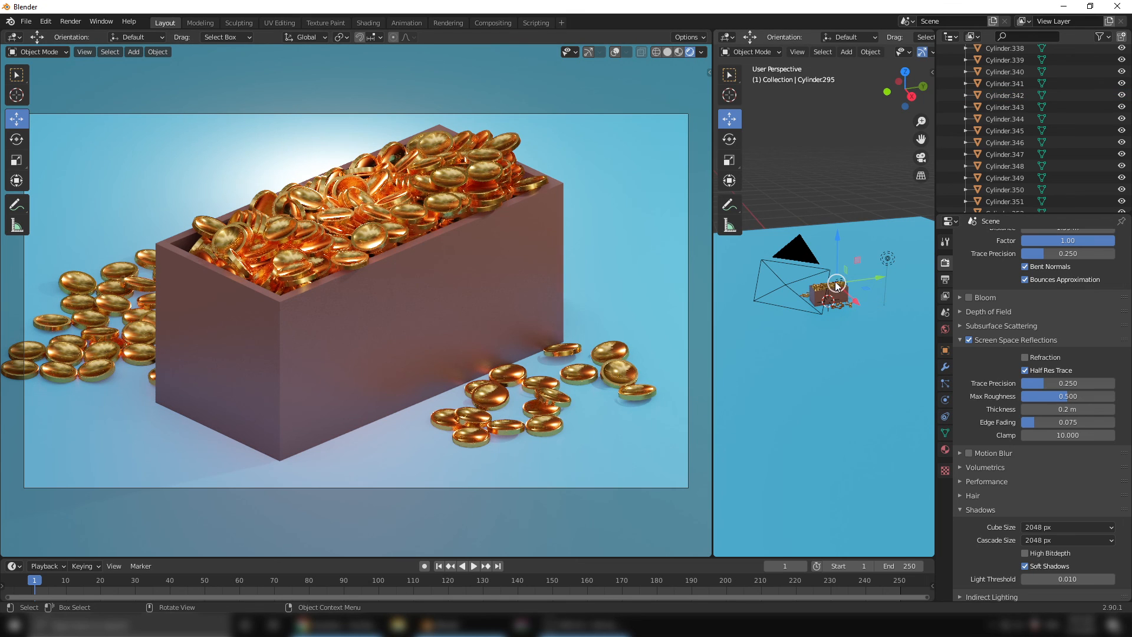
left_click(1009, 144)
left_click(946, 450)
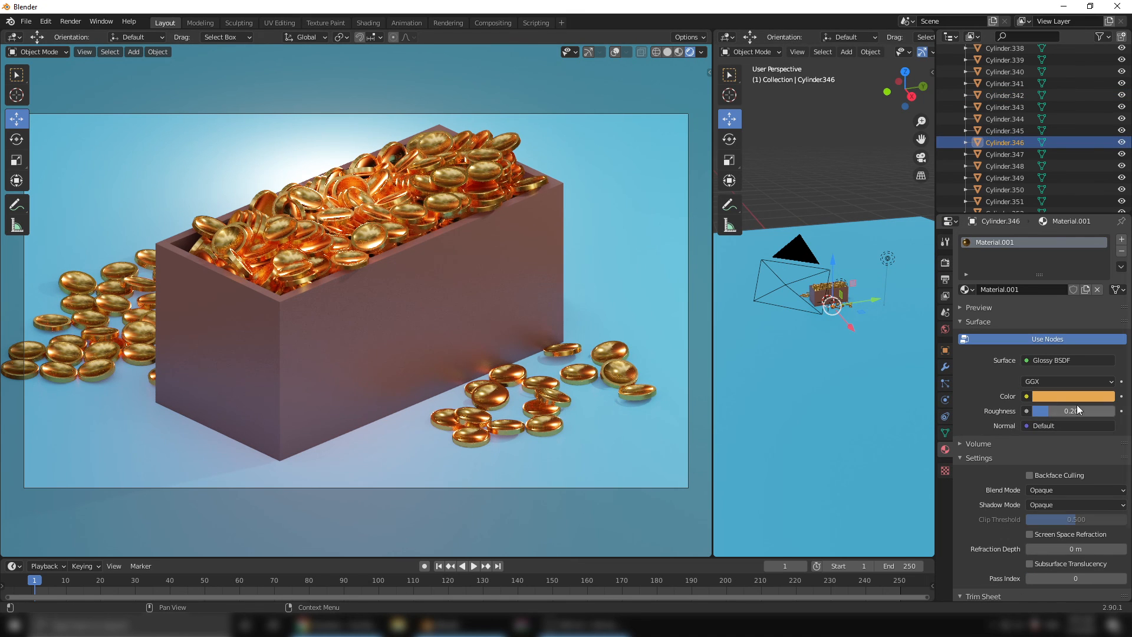
left_click_drag(1056, 411, 1012, 411)
- Change the ground plane's base colour to bright green with hue 0.309 and saturation 1.000, and deselect the plane
left_click(731, 410)
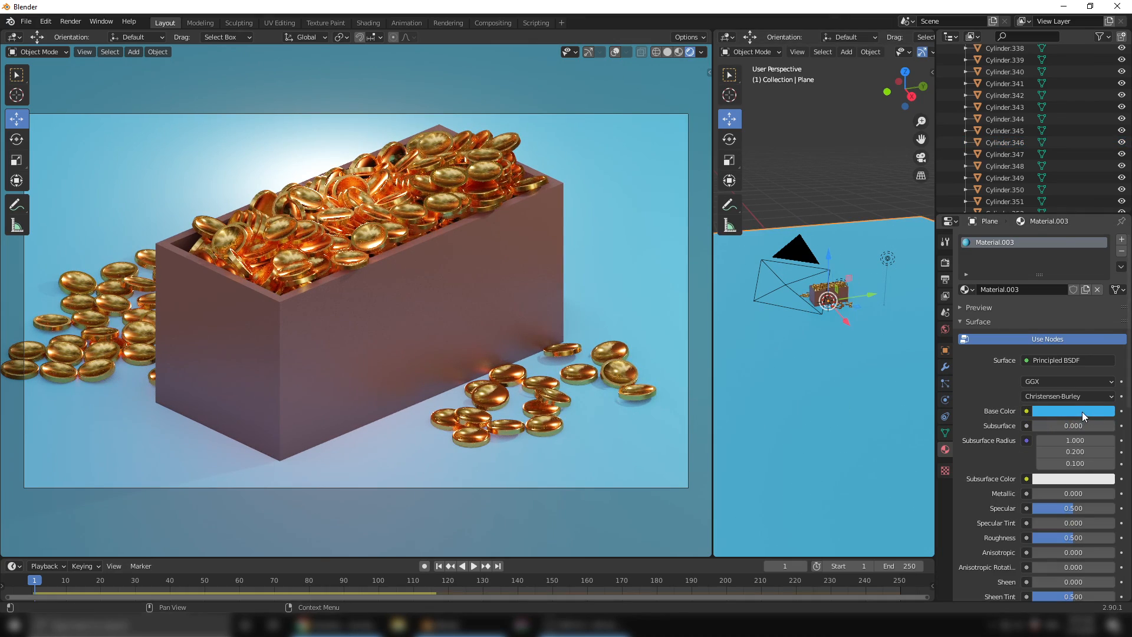
left_click(1062, 411)
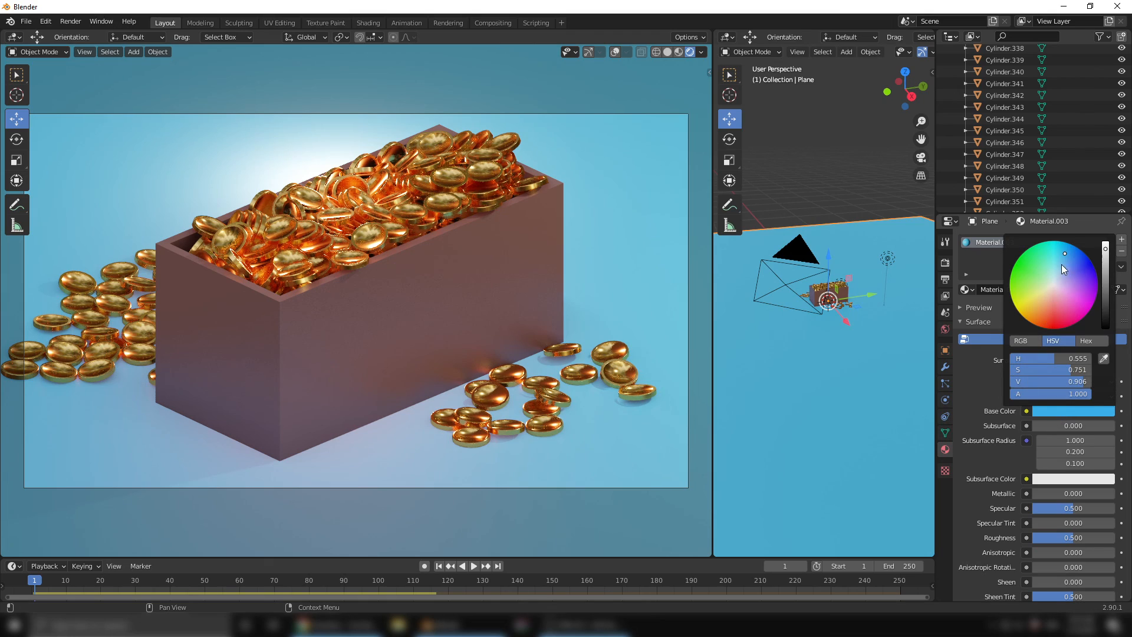
left_click_drag(1062, 264, 1013, 269)
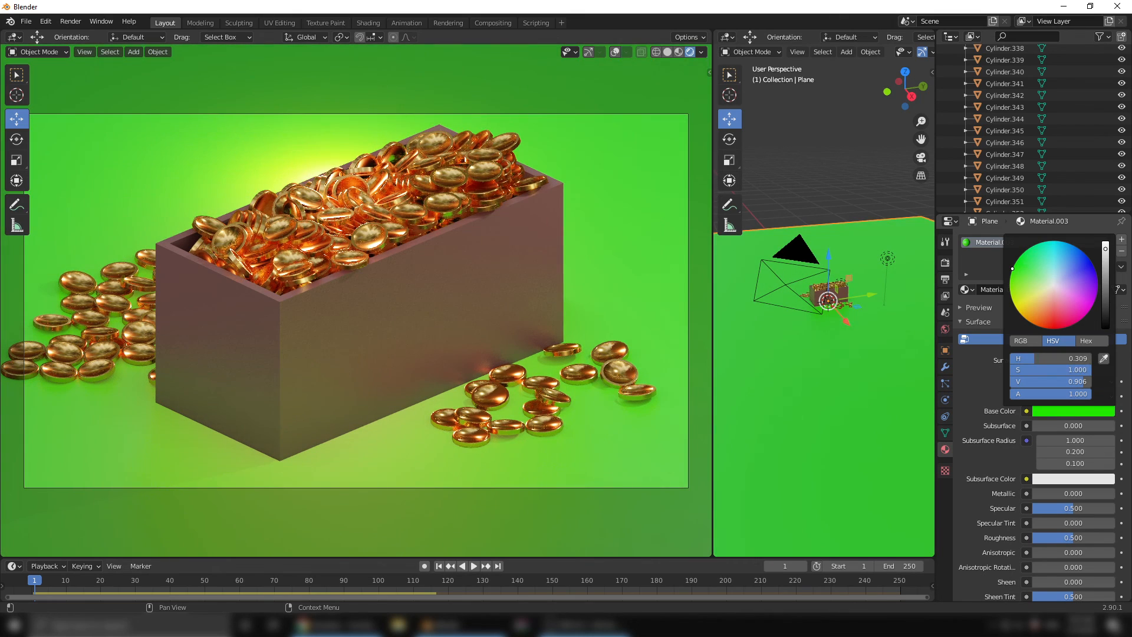
left_click(806, 180)
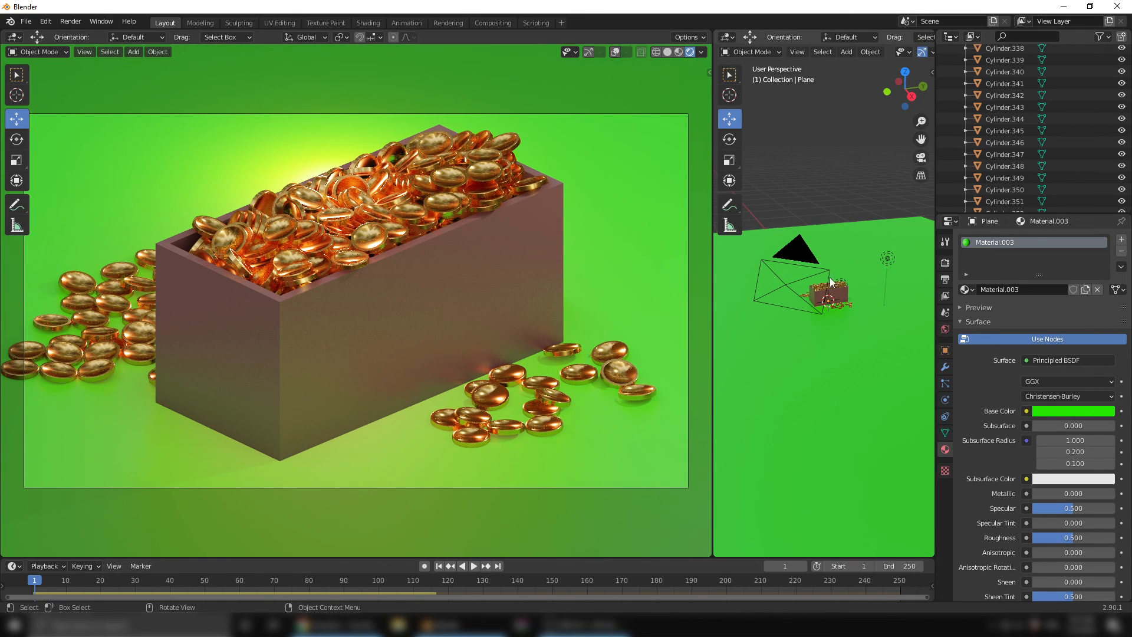
- Select the camera and increase its orthographic scale to 11.414
left_click(800, 259)
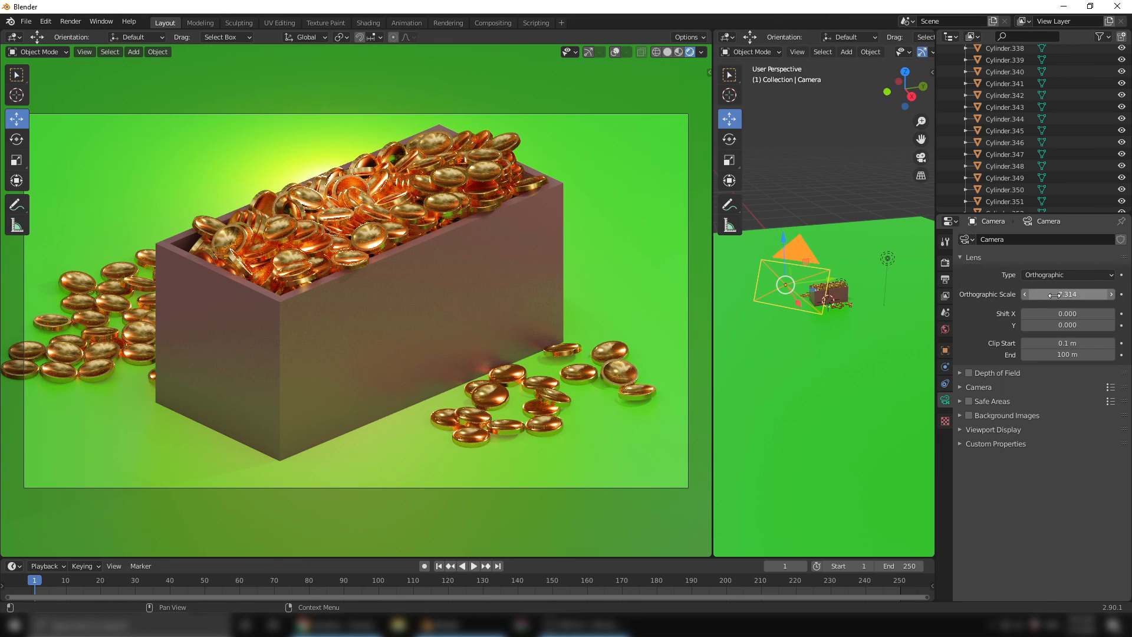
mouse_move(1054, 295)
left_mouse_down()
mouse_move(1109, 295)
mouse_move(1055, 295)
left_mouse_up()
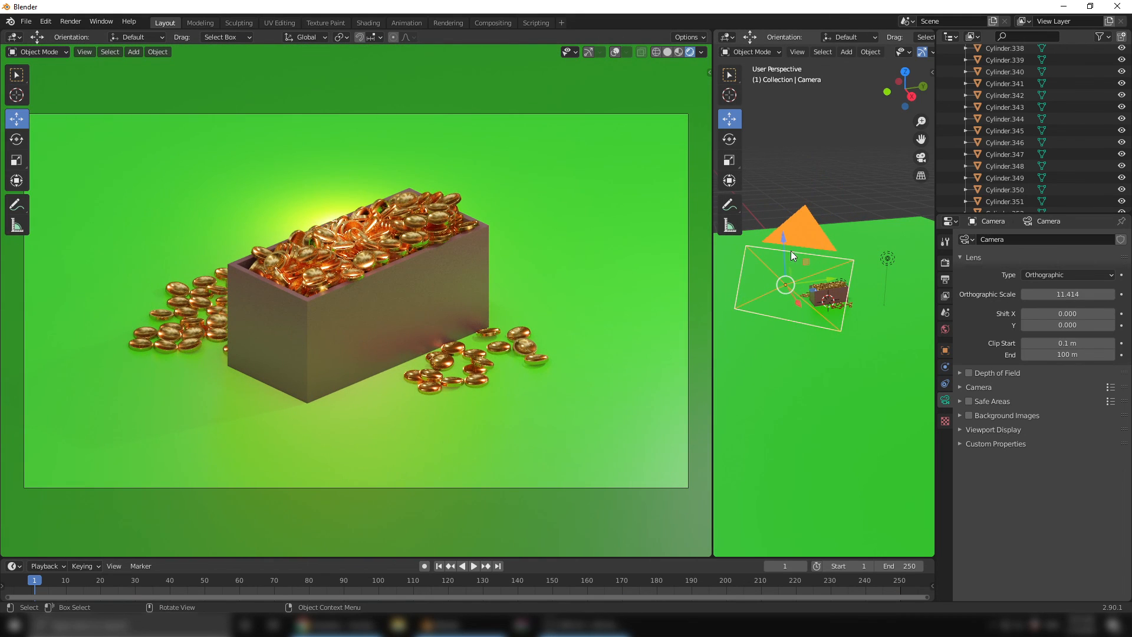
scroll(844, 304, "up", 5)
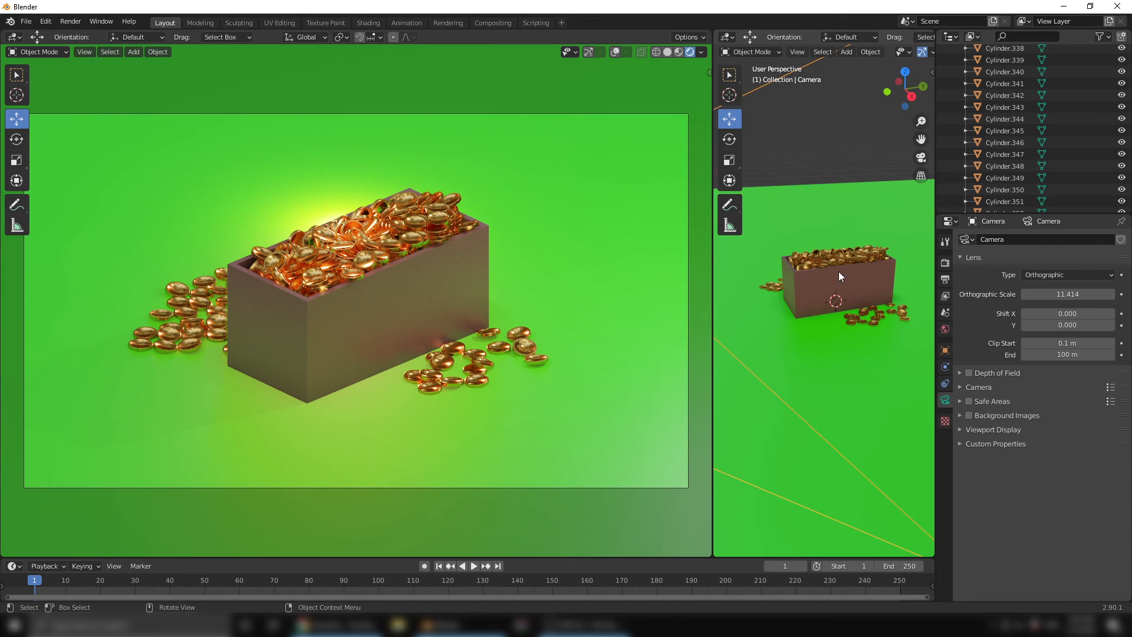